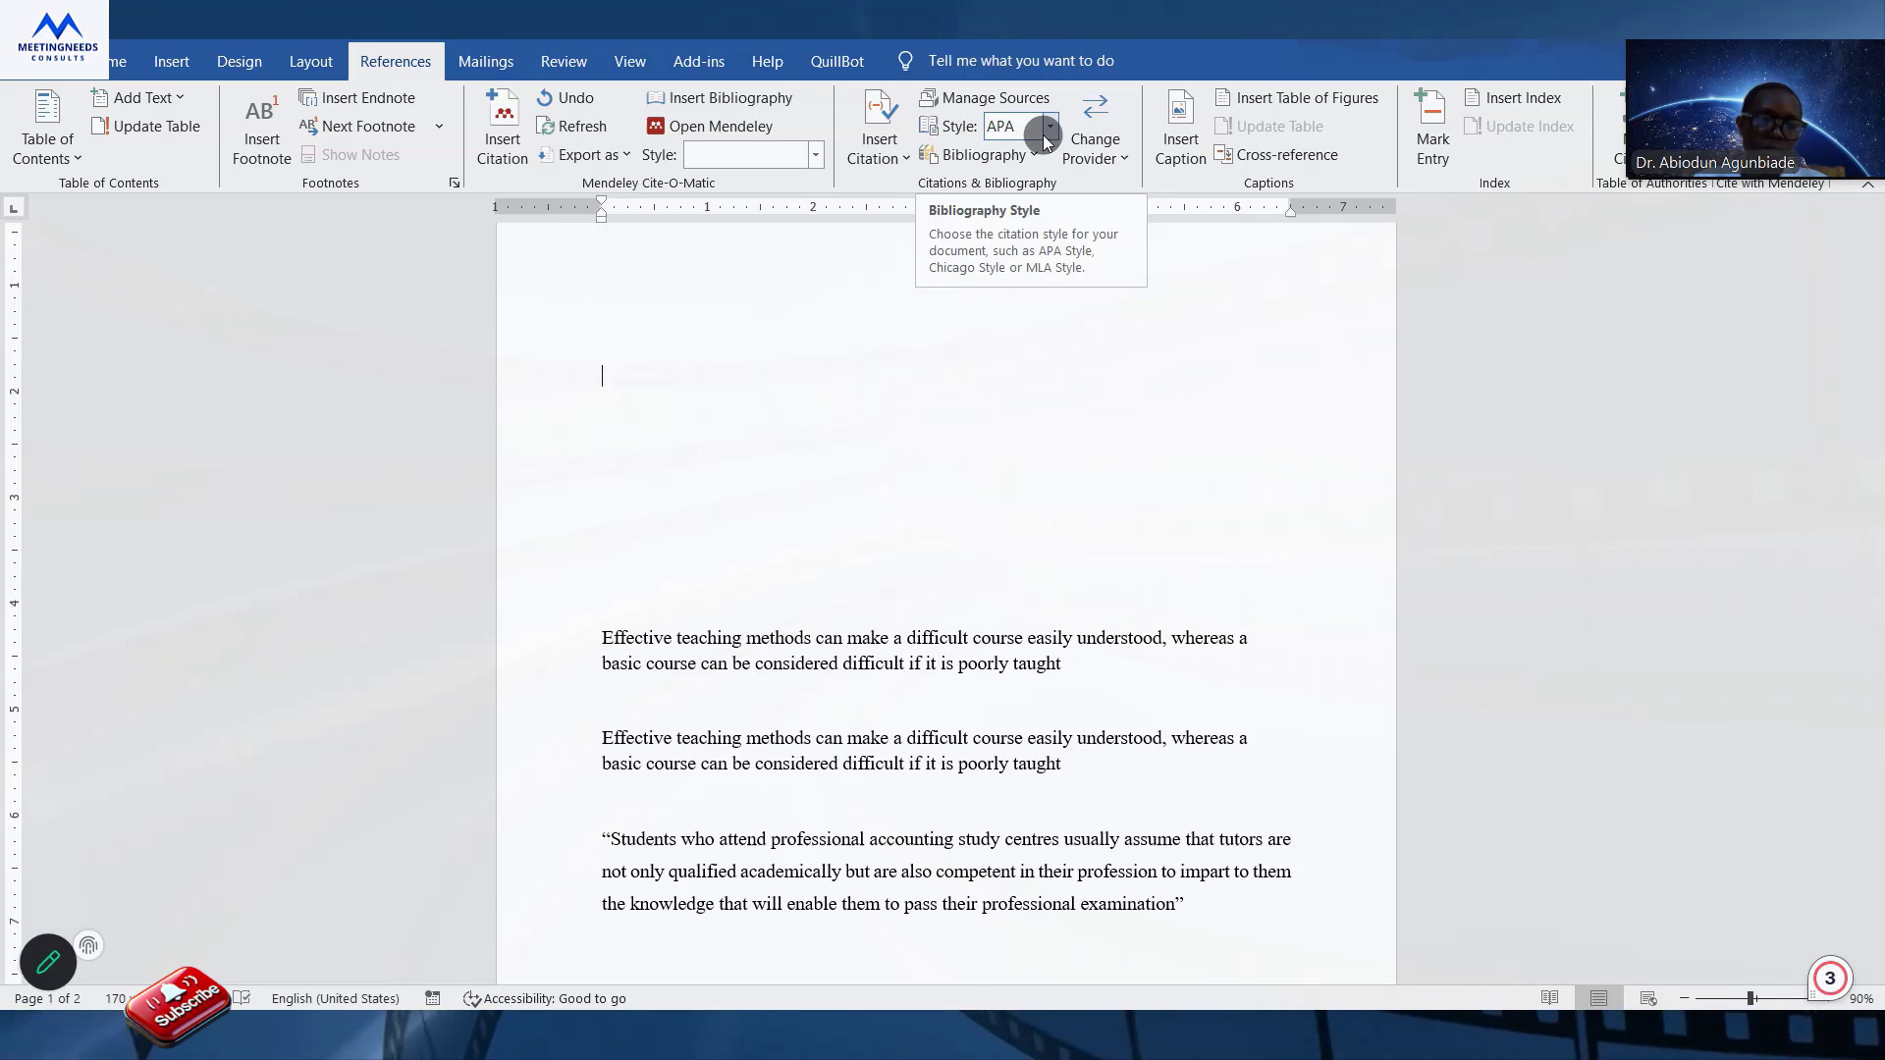
pyautogui.click(1051, 128)
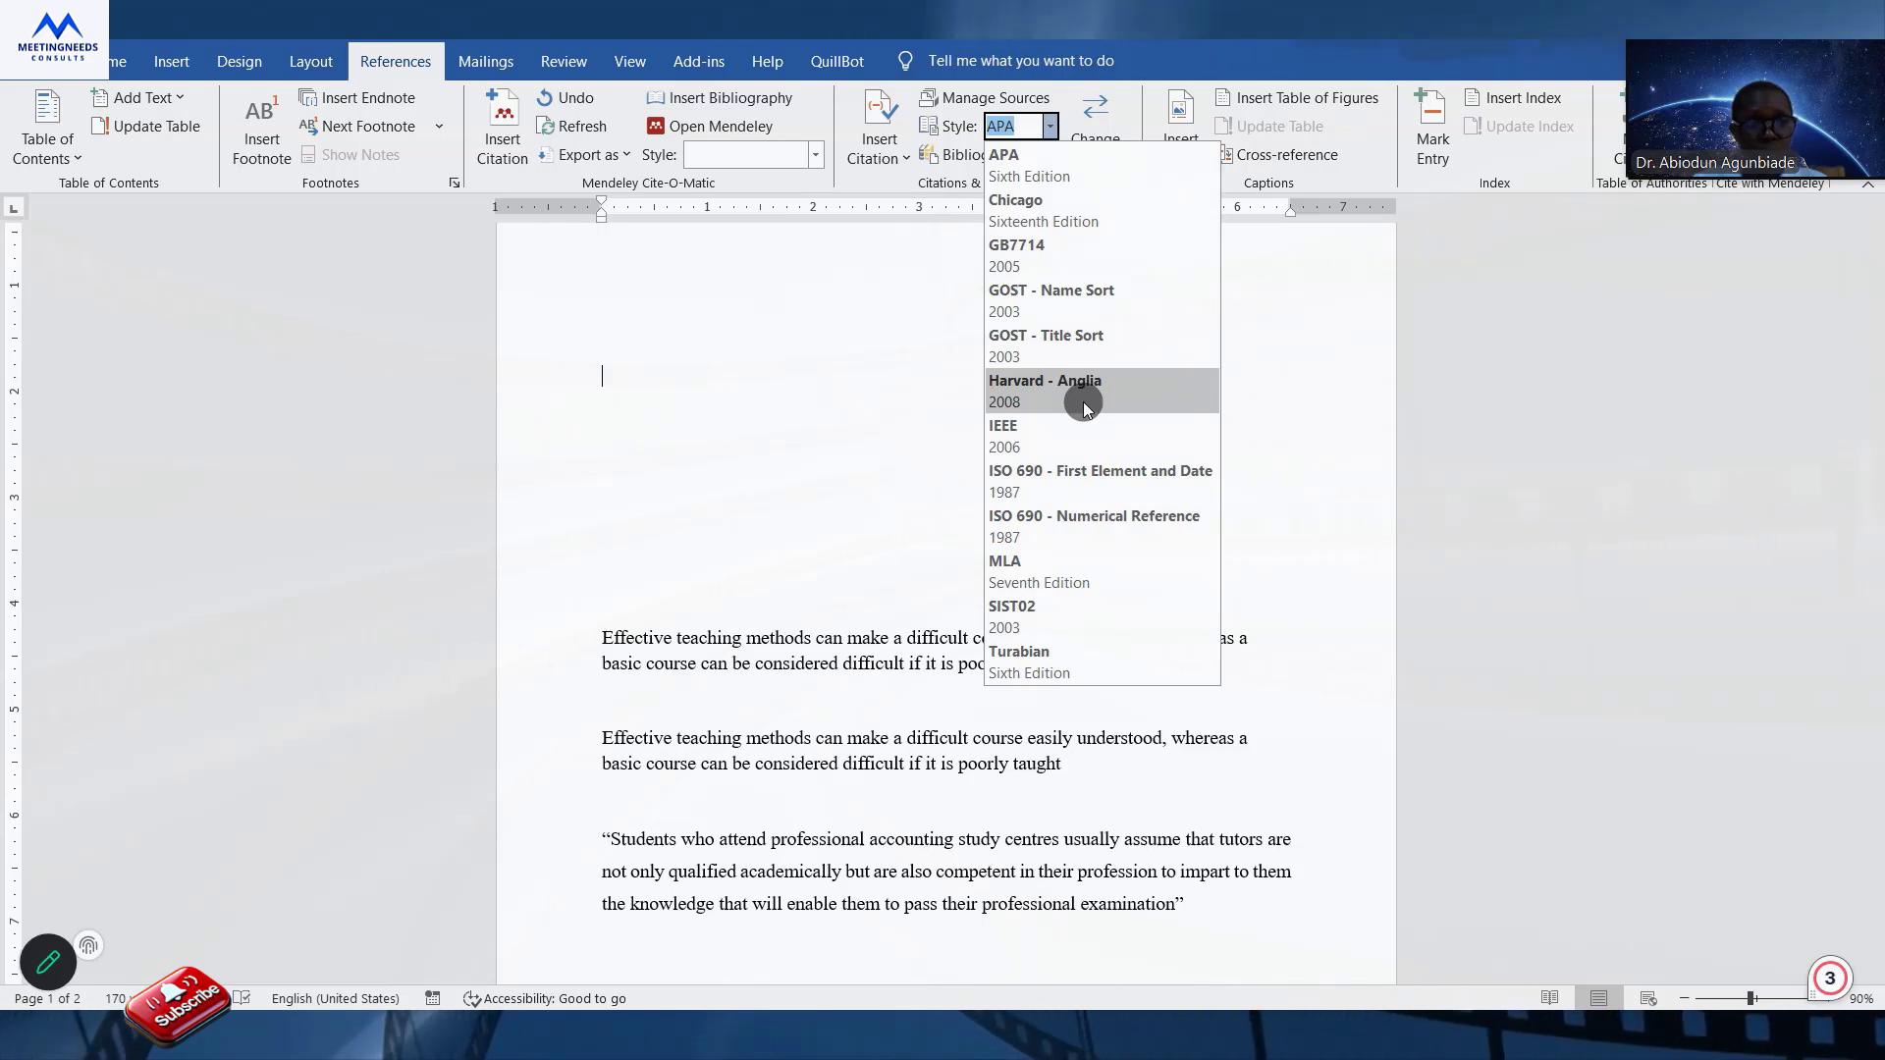
pyautogui.click(911, 407)
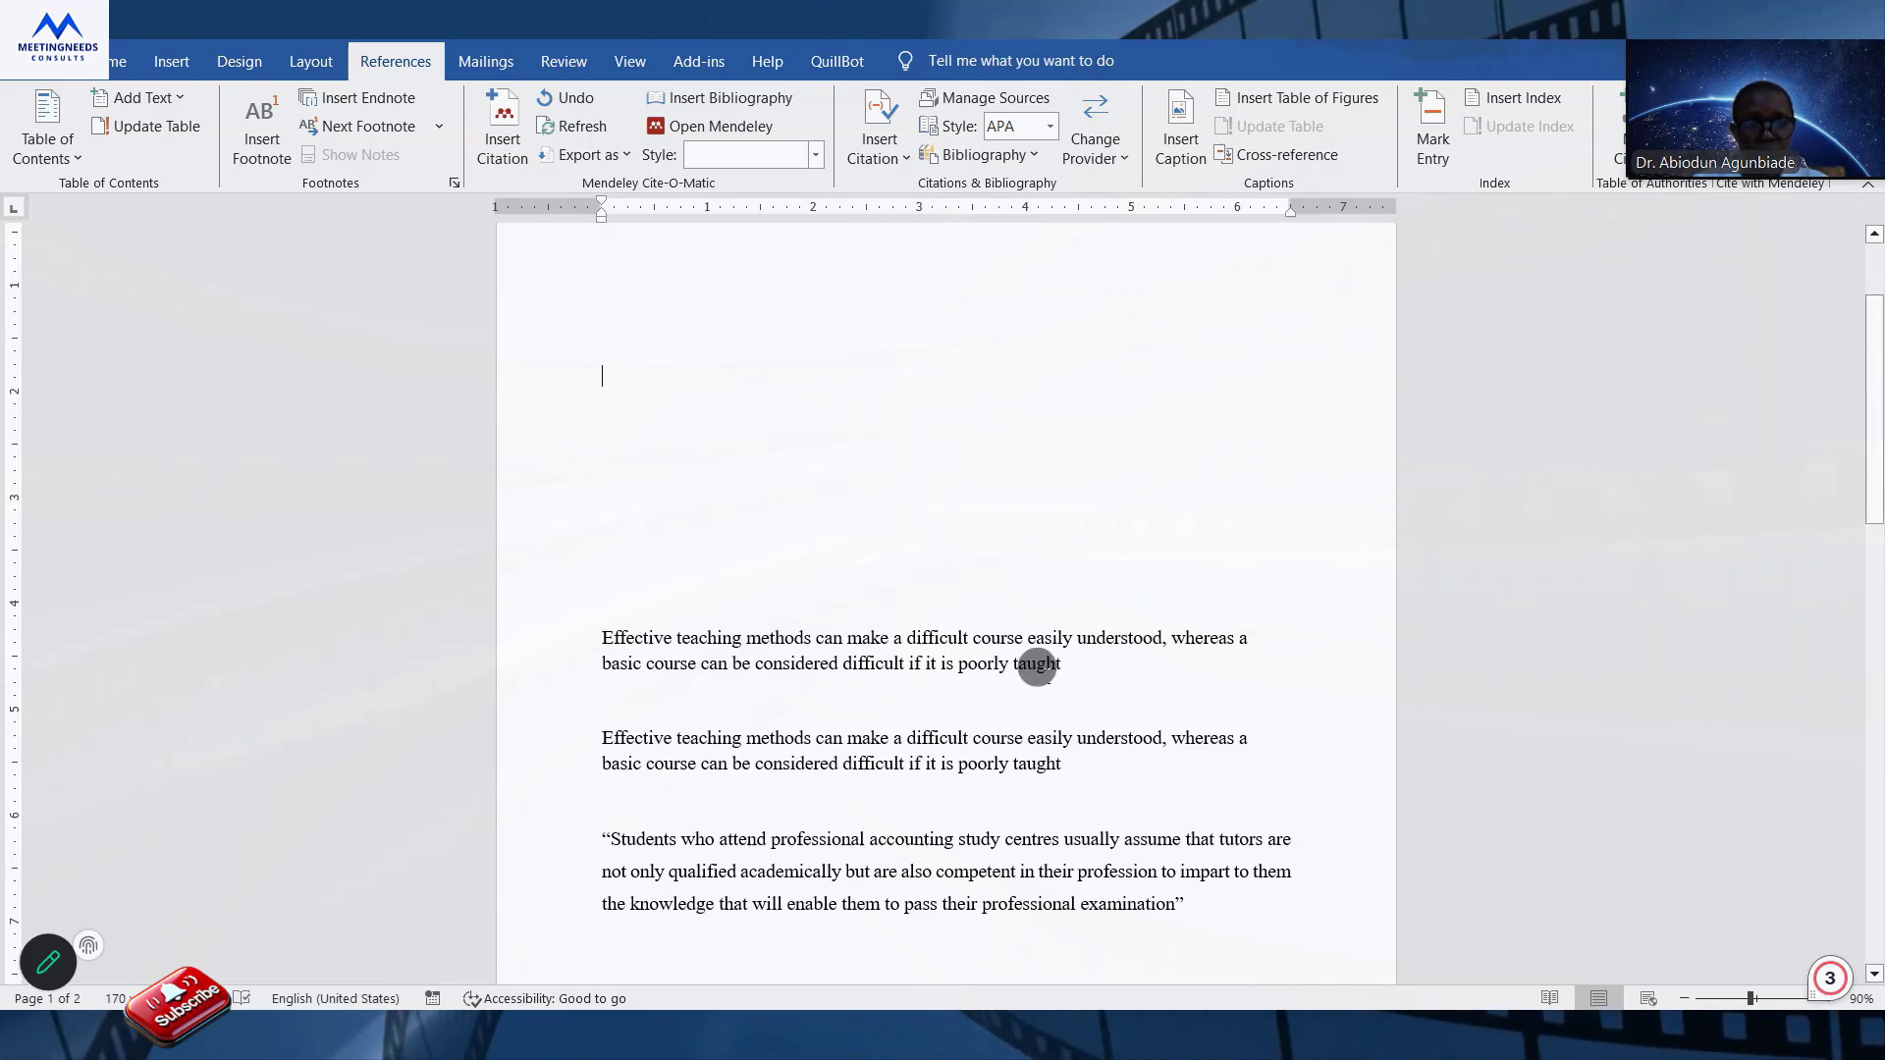
# Start a new citation source at the end of the second "Effective teaching methods" paragraph.
pyautogui.click(1077, 659)
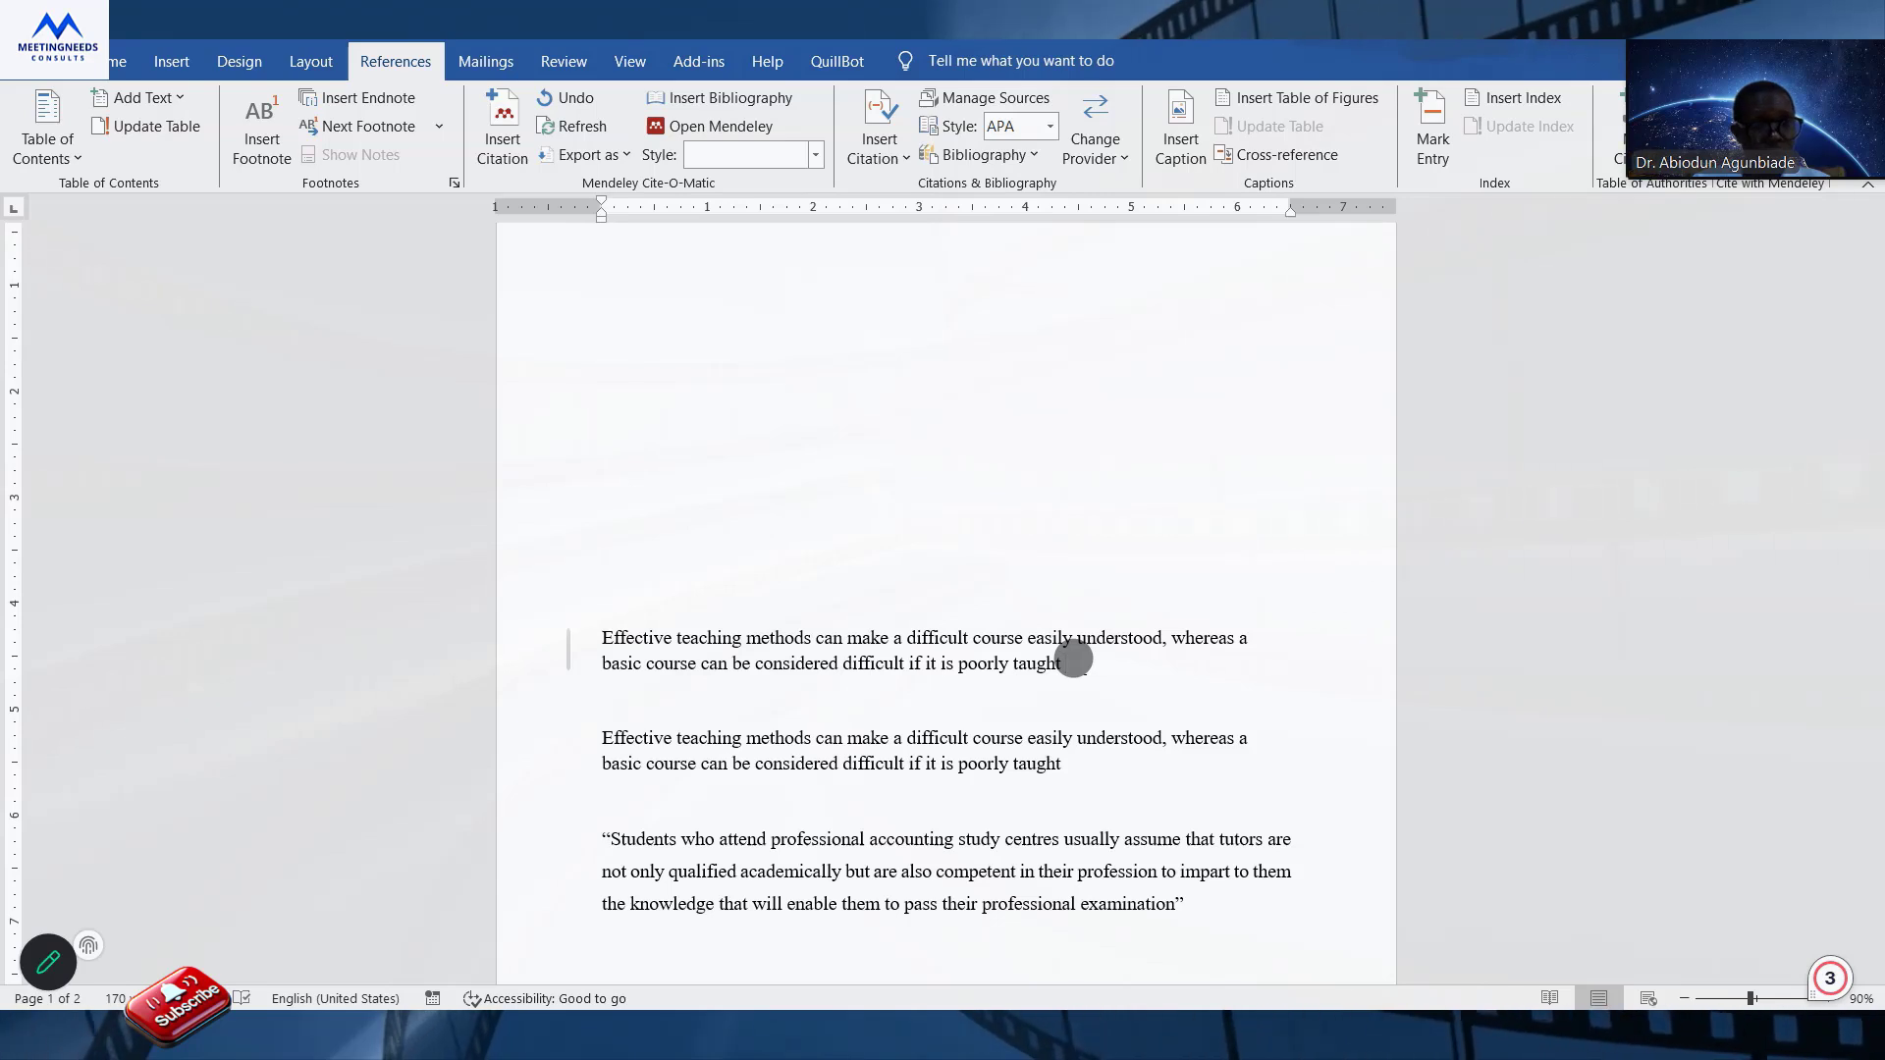
pyautogui.click(1235, 901)
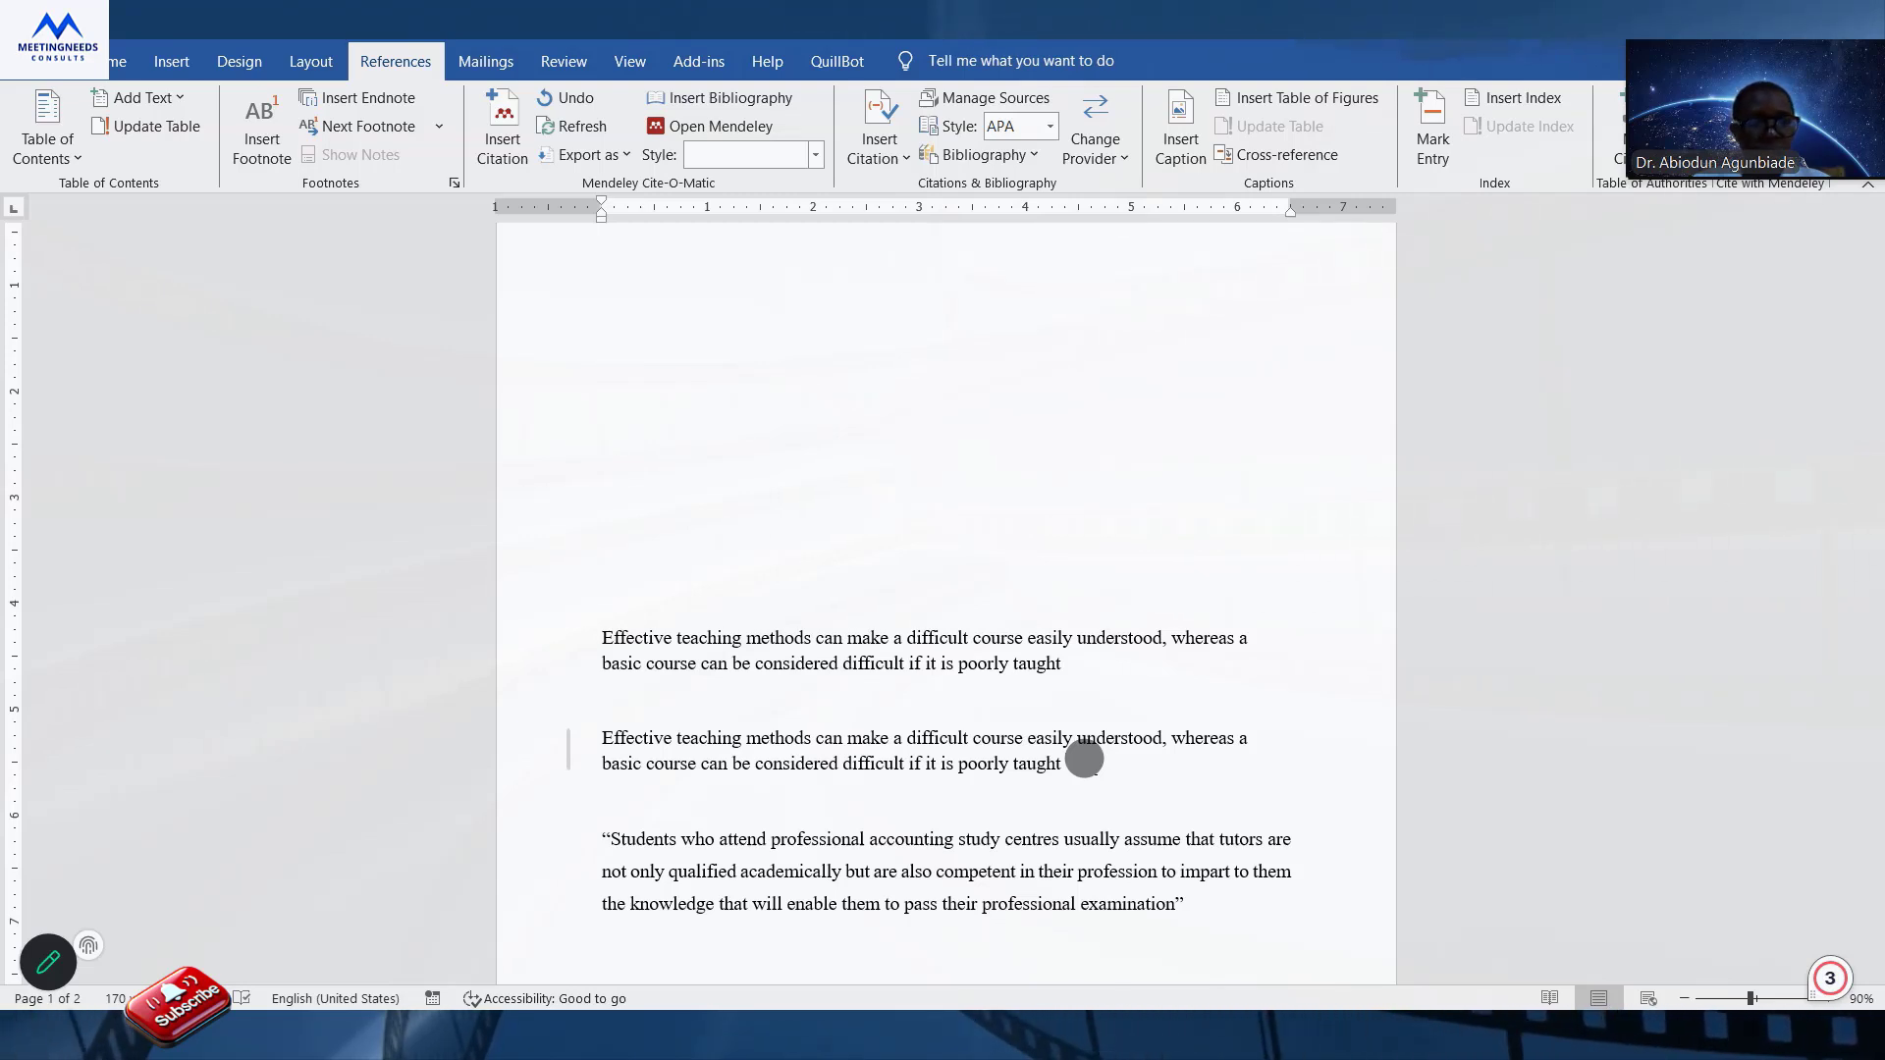
pyautogui.click(627, 654)
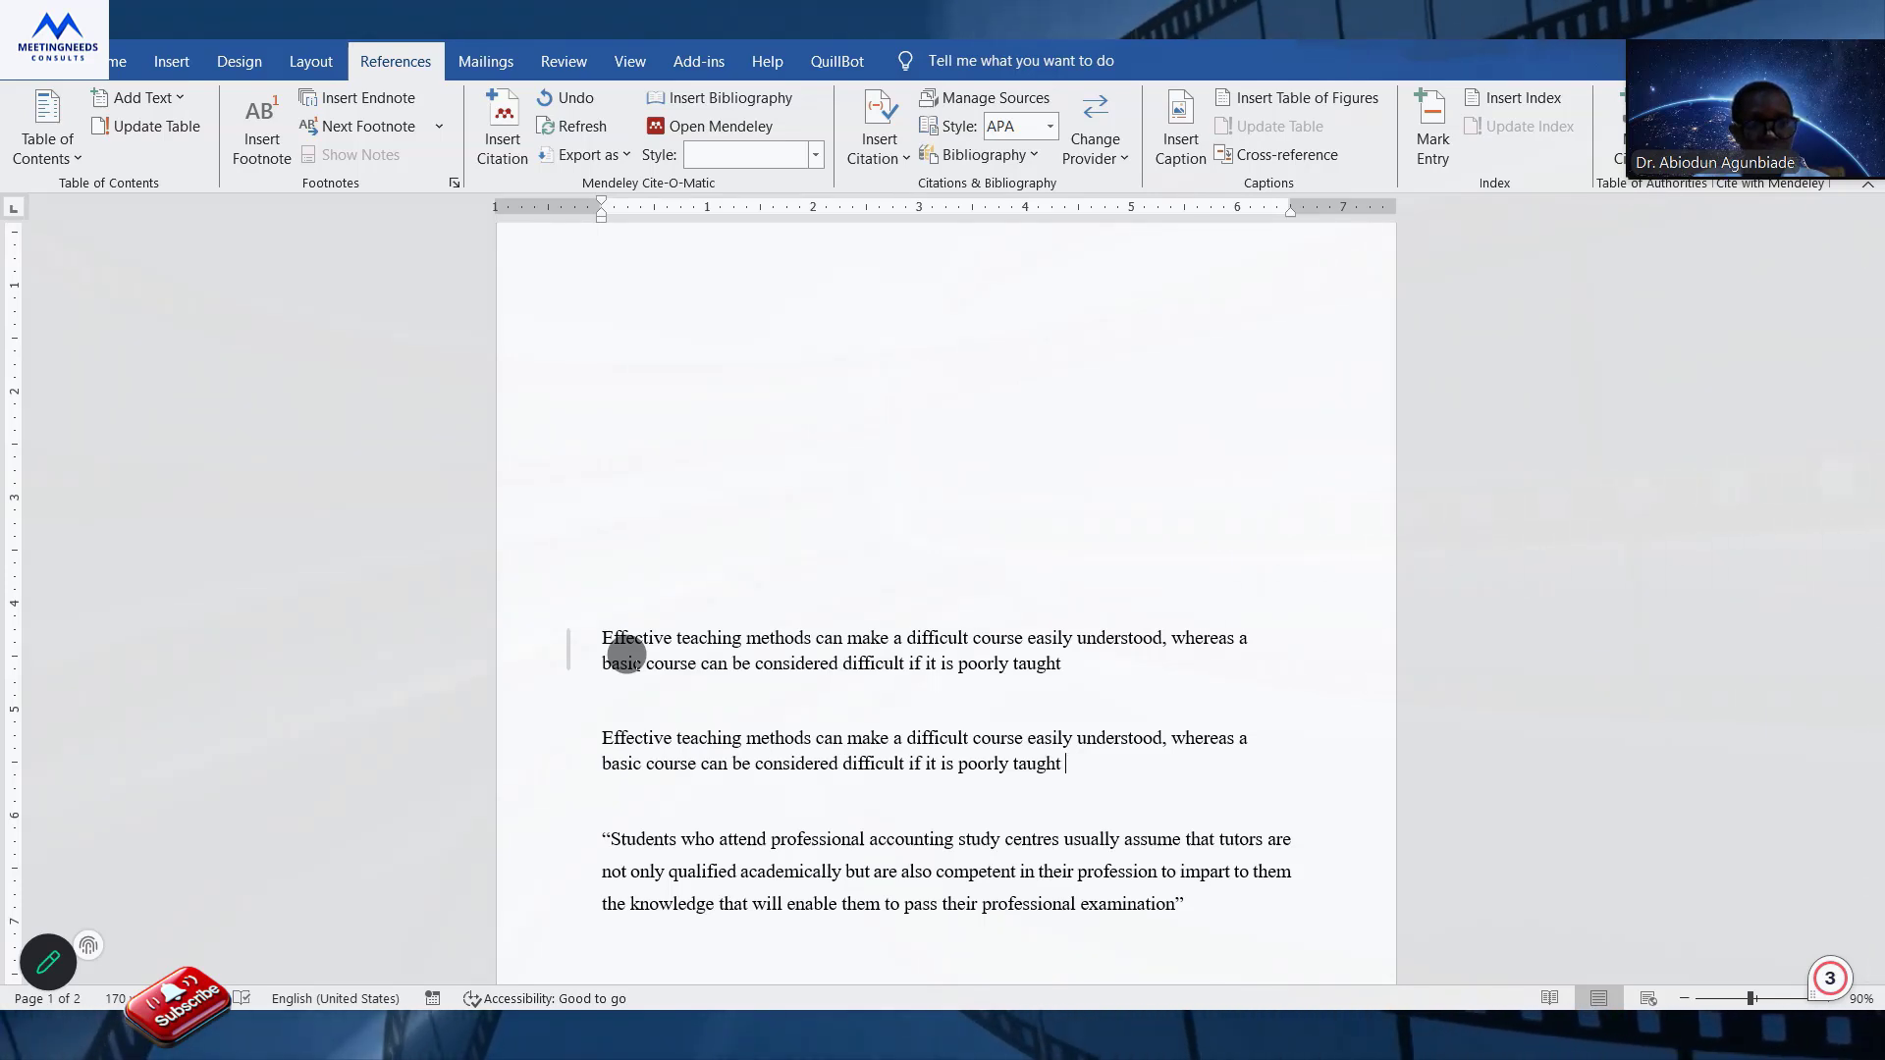
pyautogui.click(868, 157)
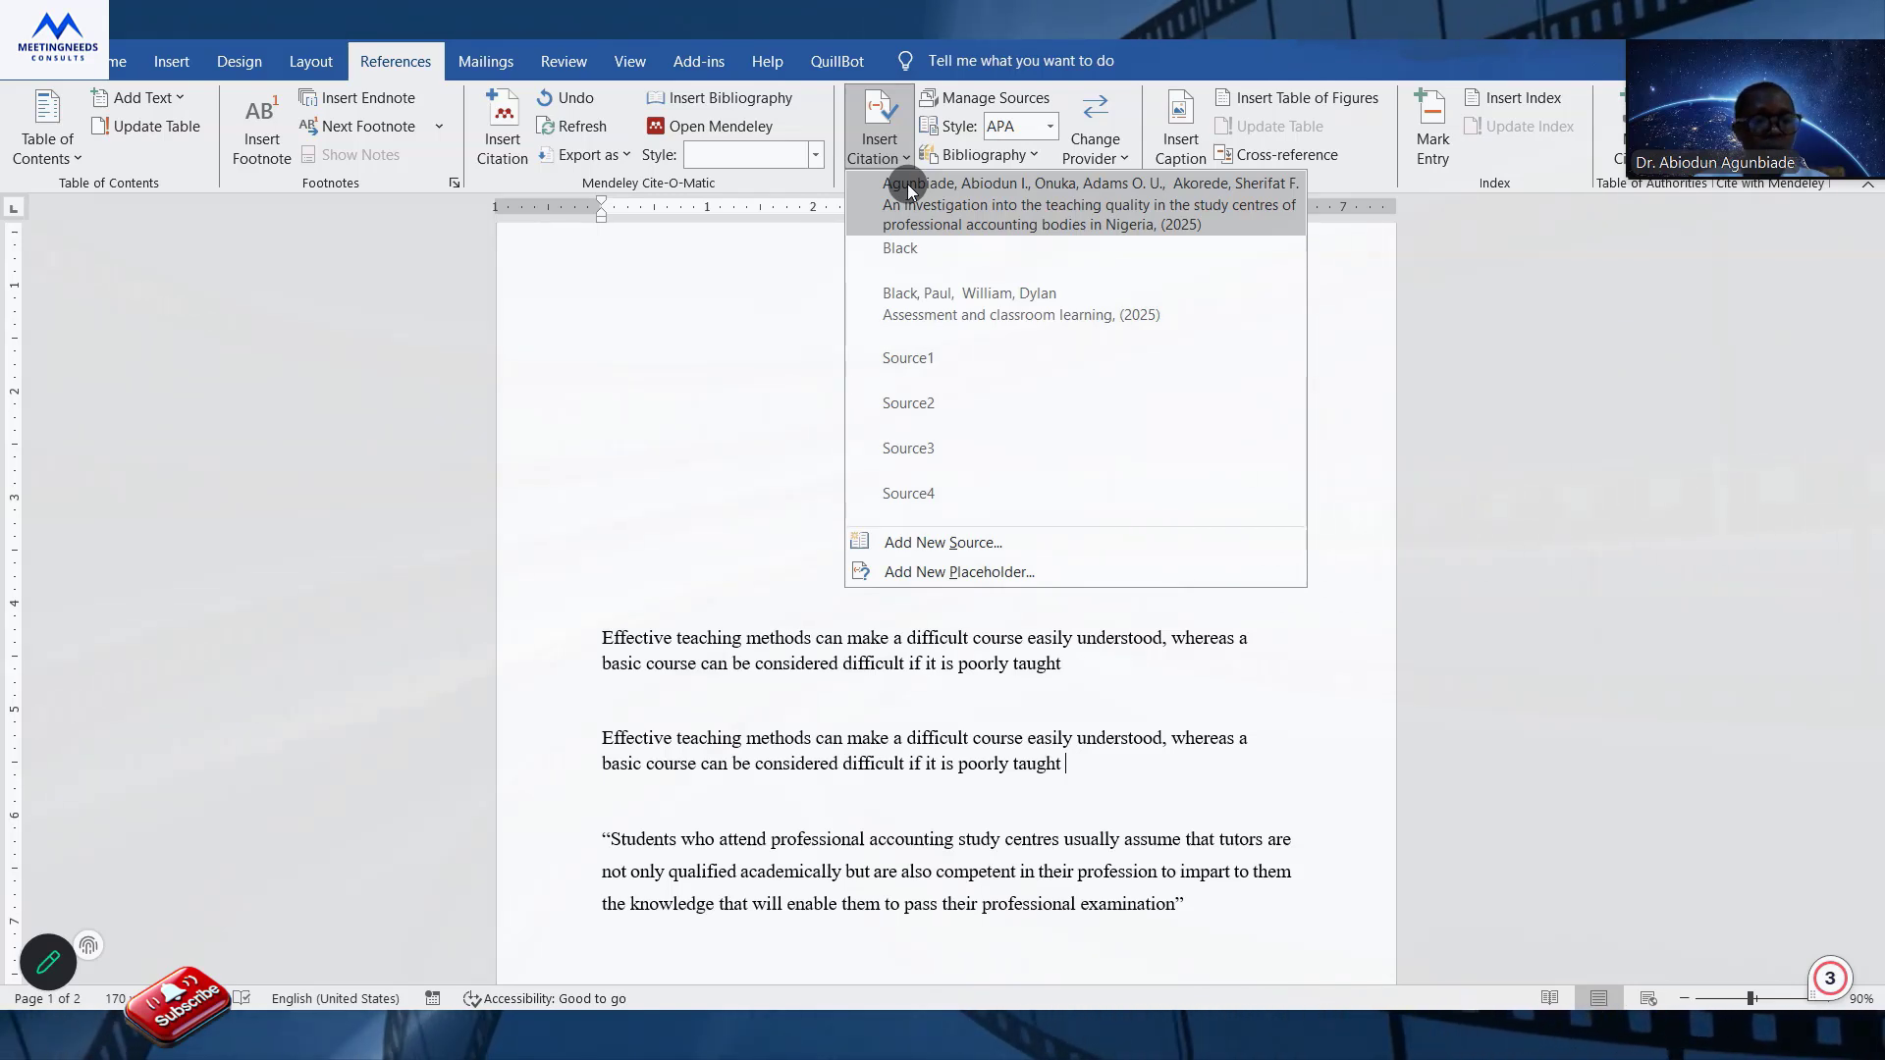
pyautogui.click(968, 542)
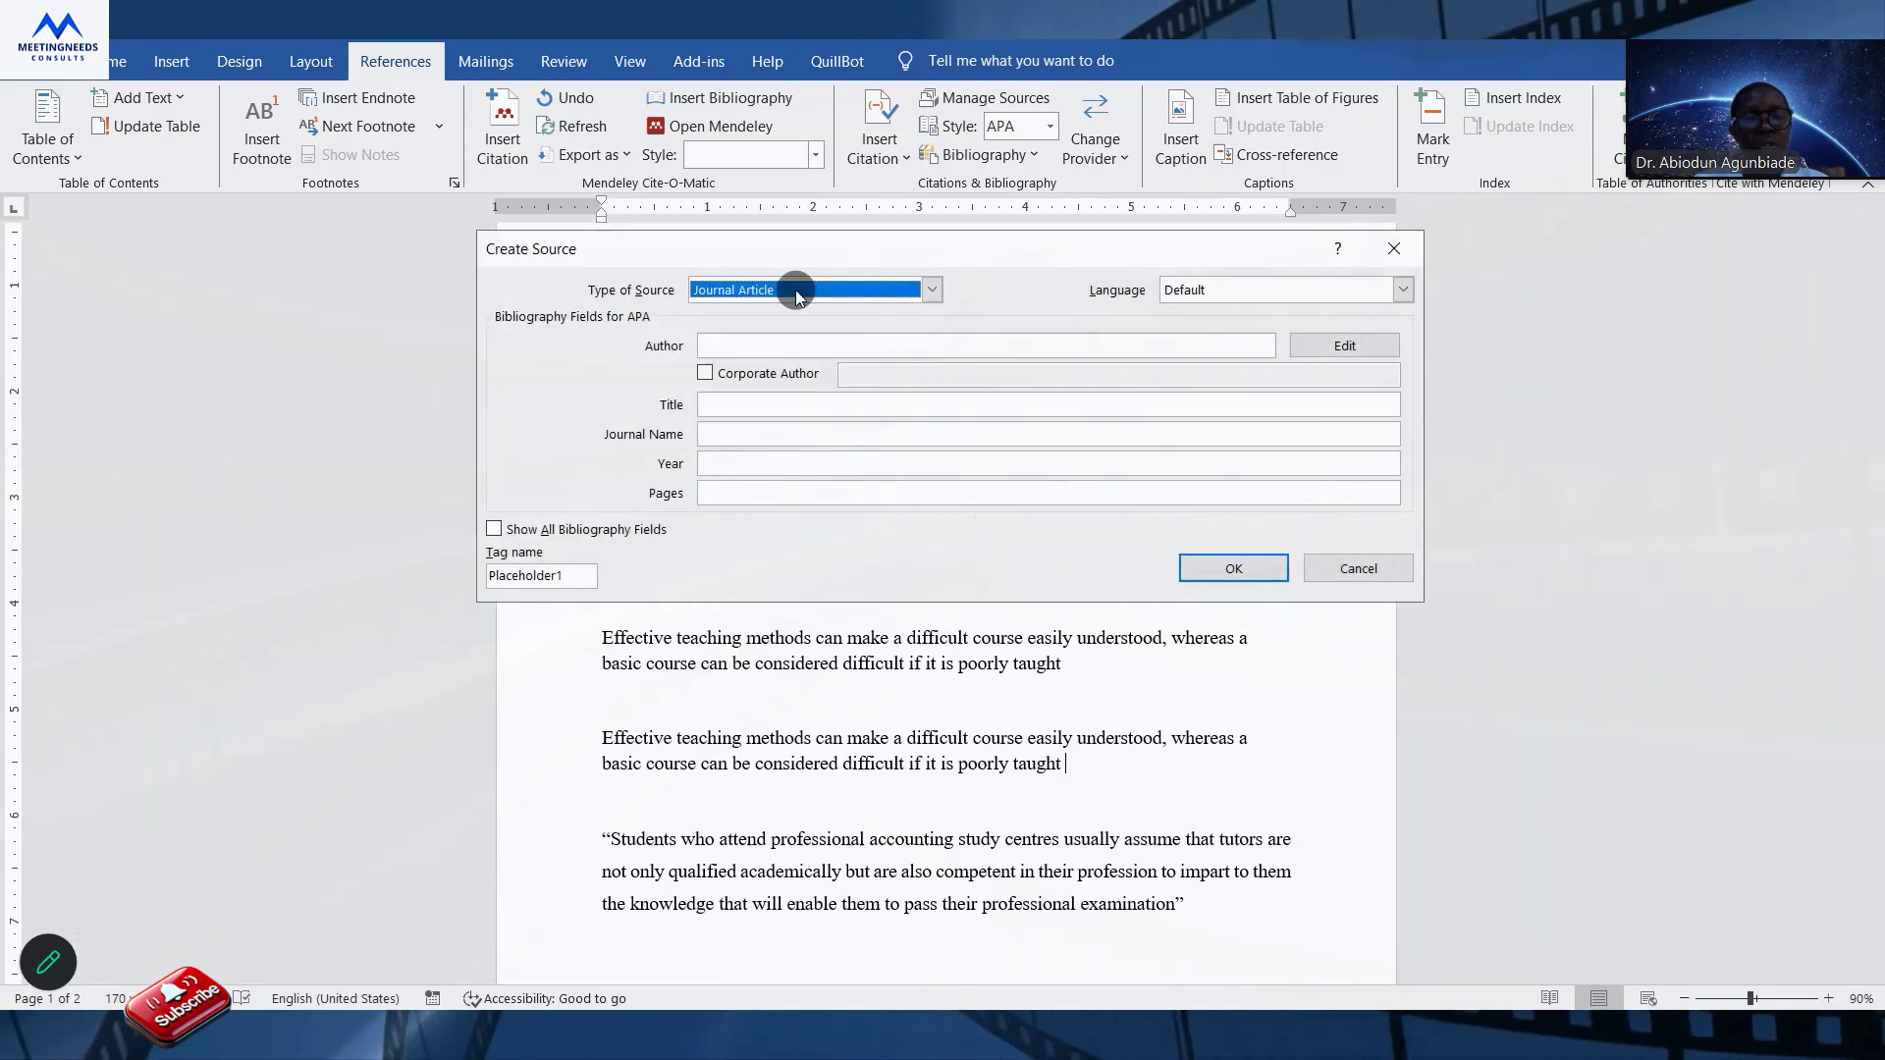
# Try the Book and Book Section source types, look through the remaining types, and return the source type to Journal Article.
pyautogui.click(762, 292)
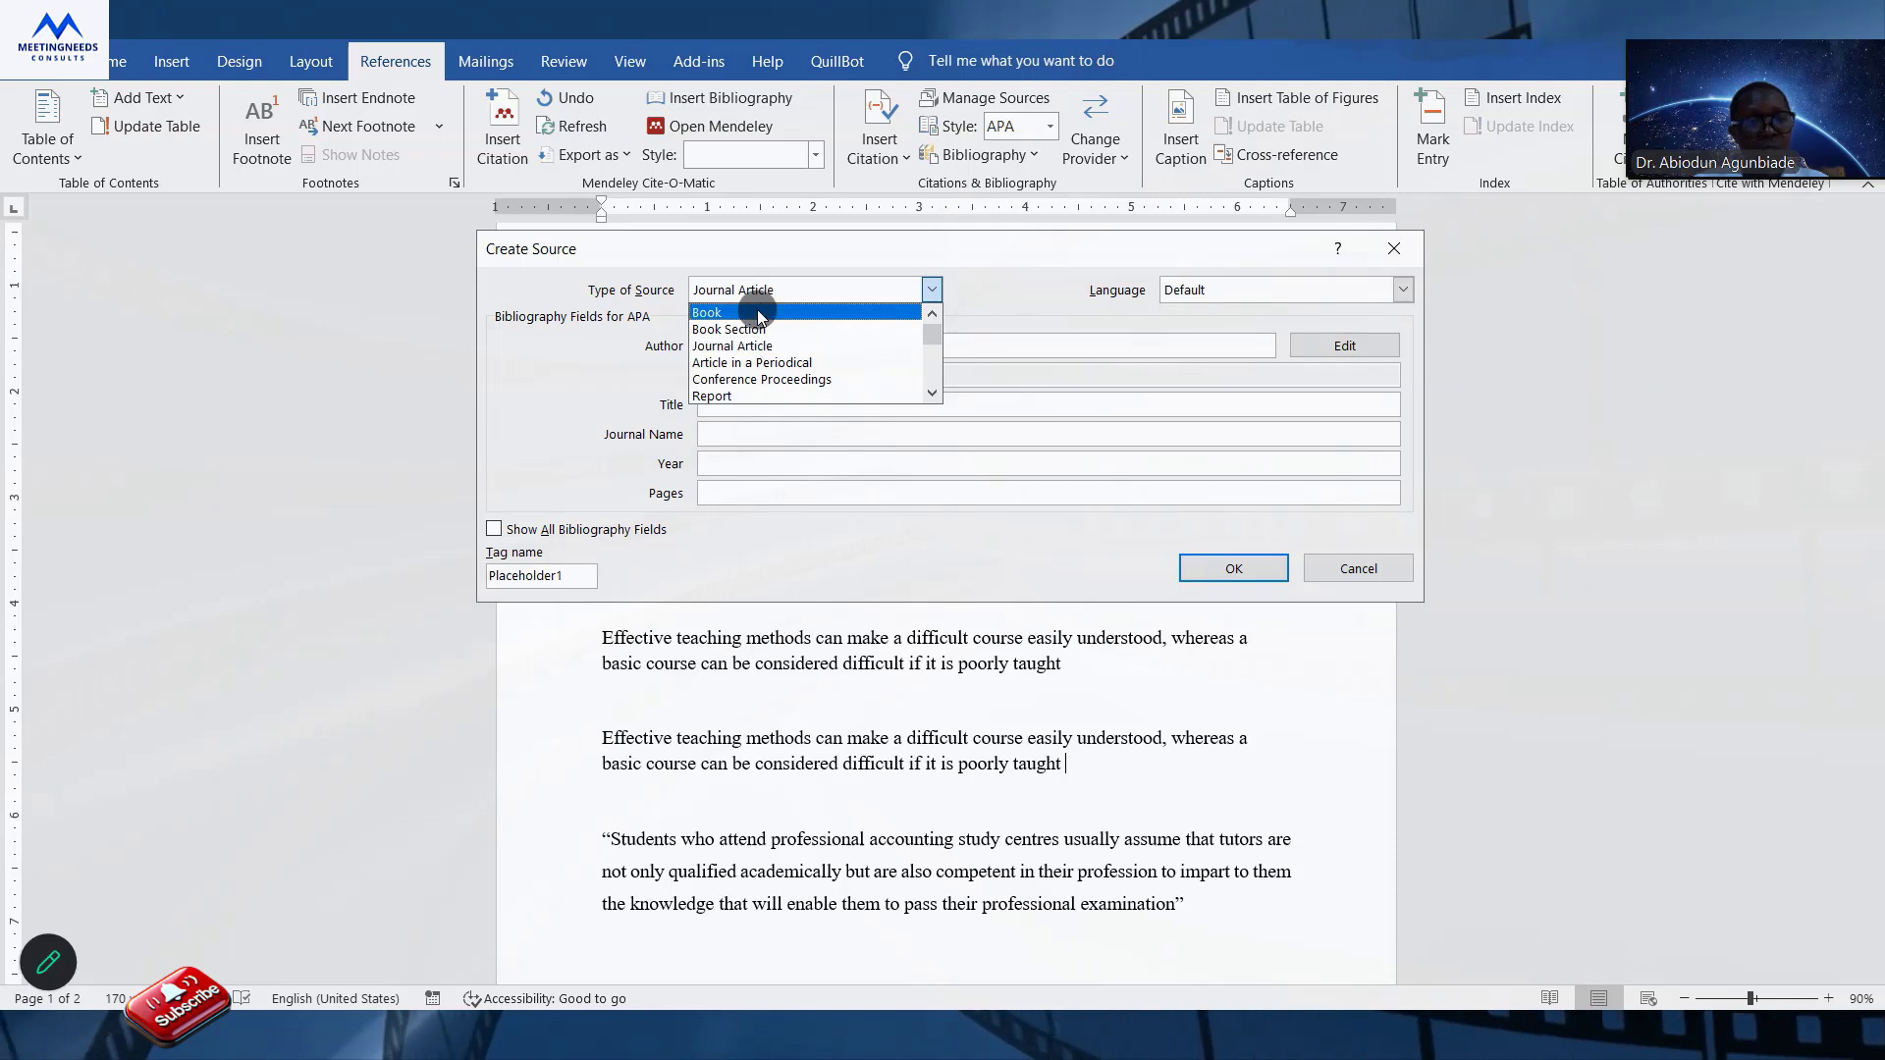
pyautogui.click(757, 310)
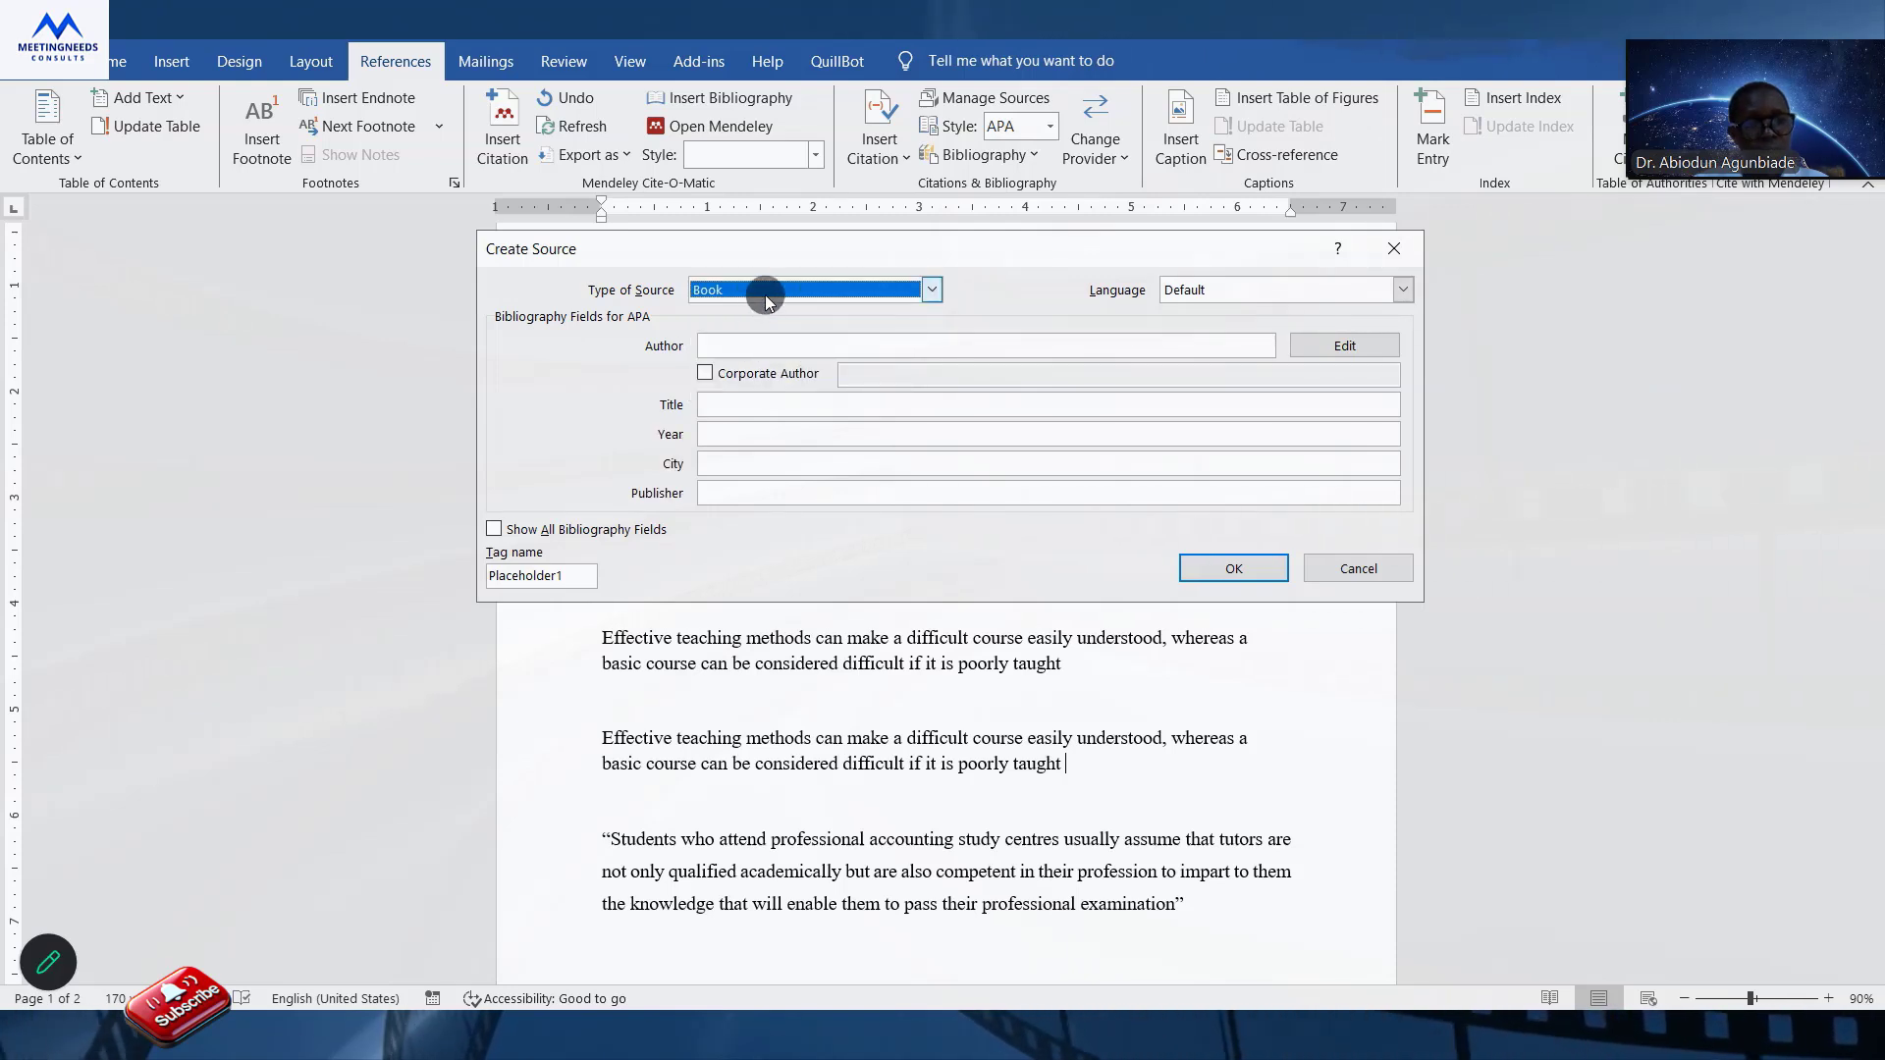
pyautogui.click(764, 294)
pyautogui.click(758, 327)
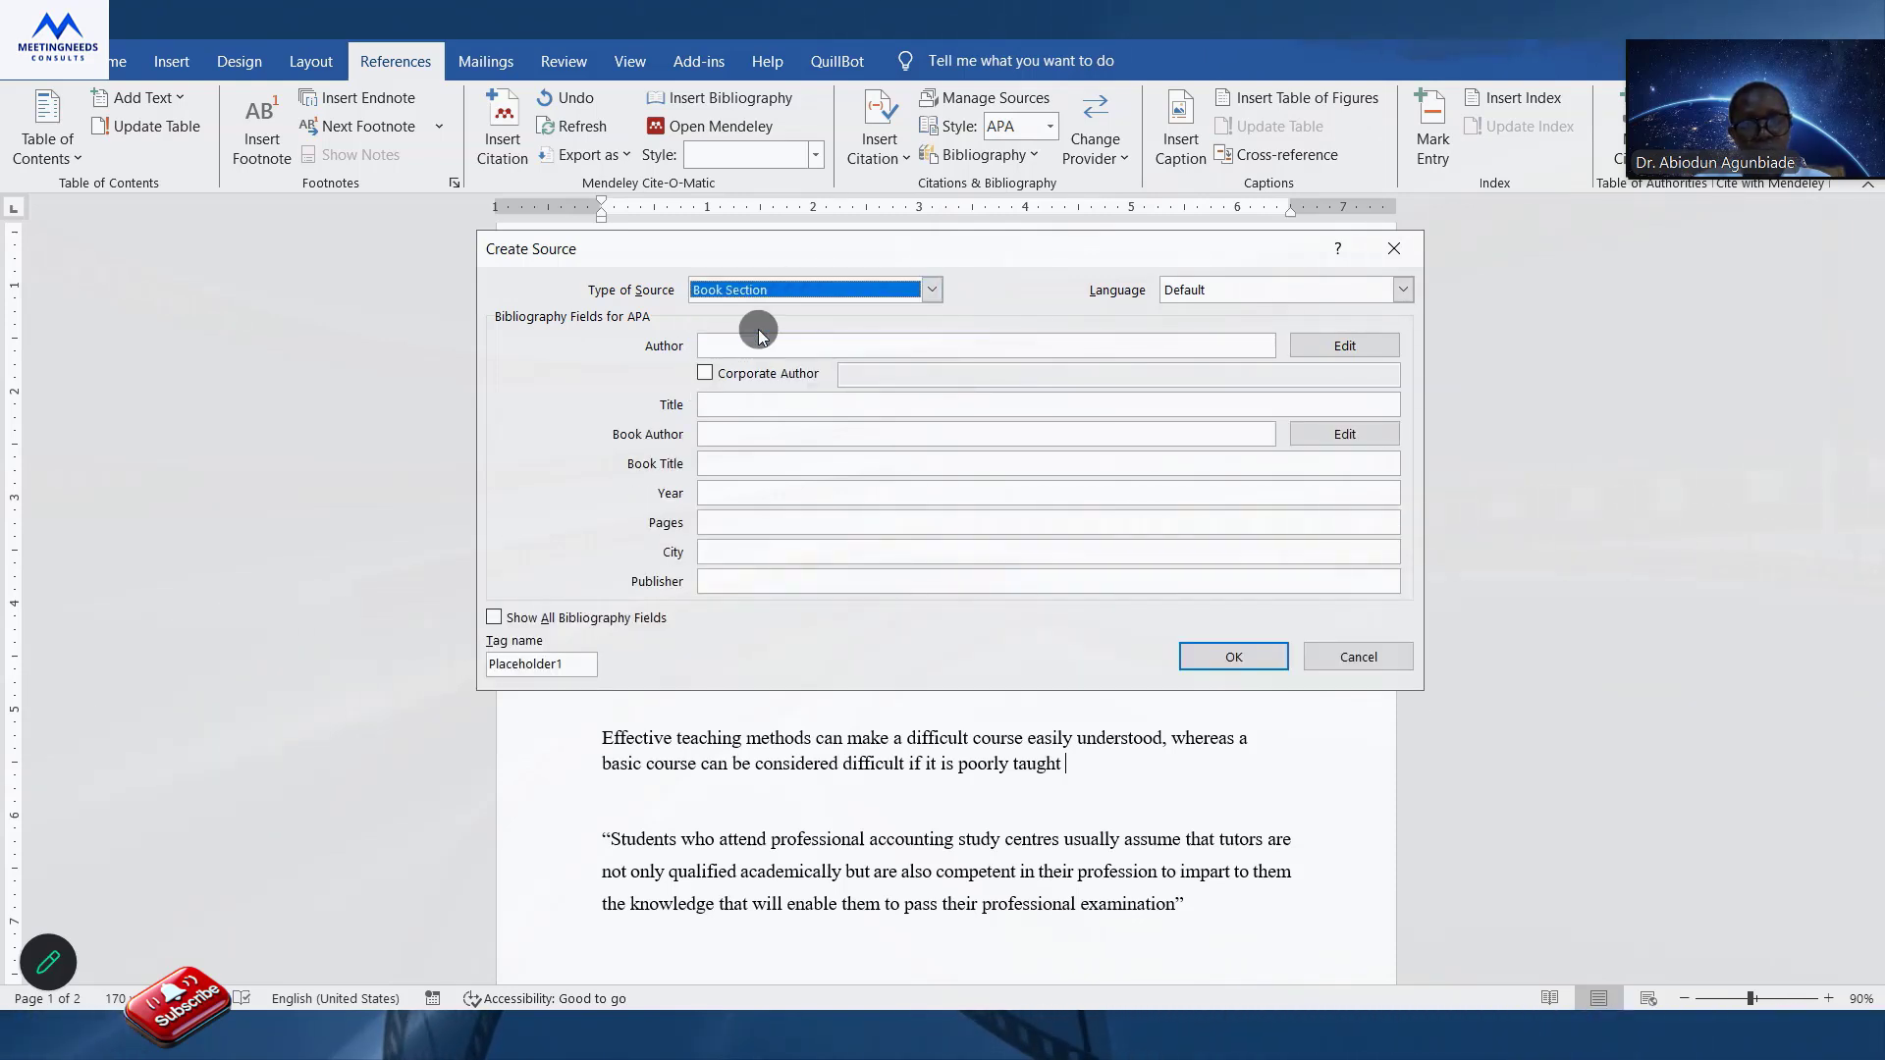
pyautogui.click(775, 292)
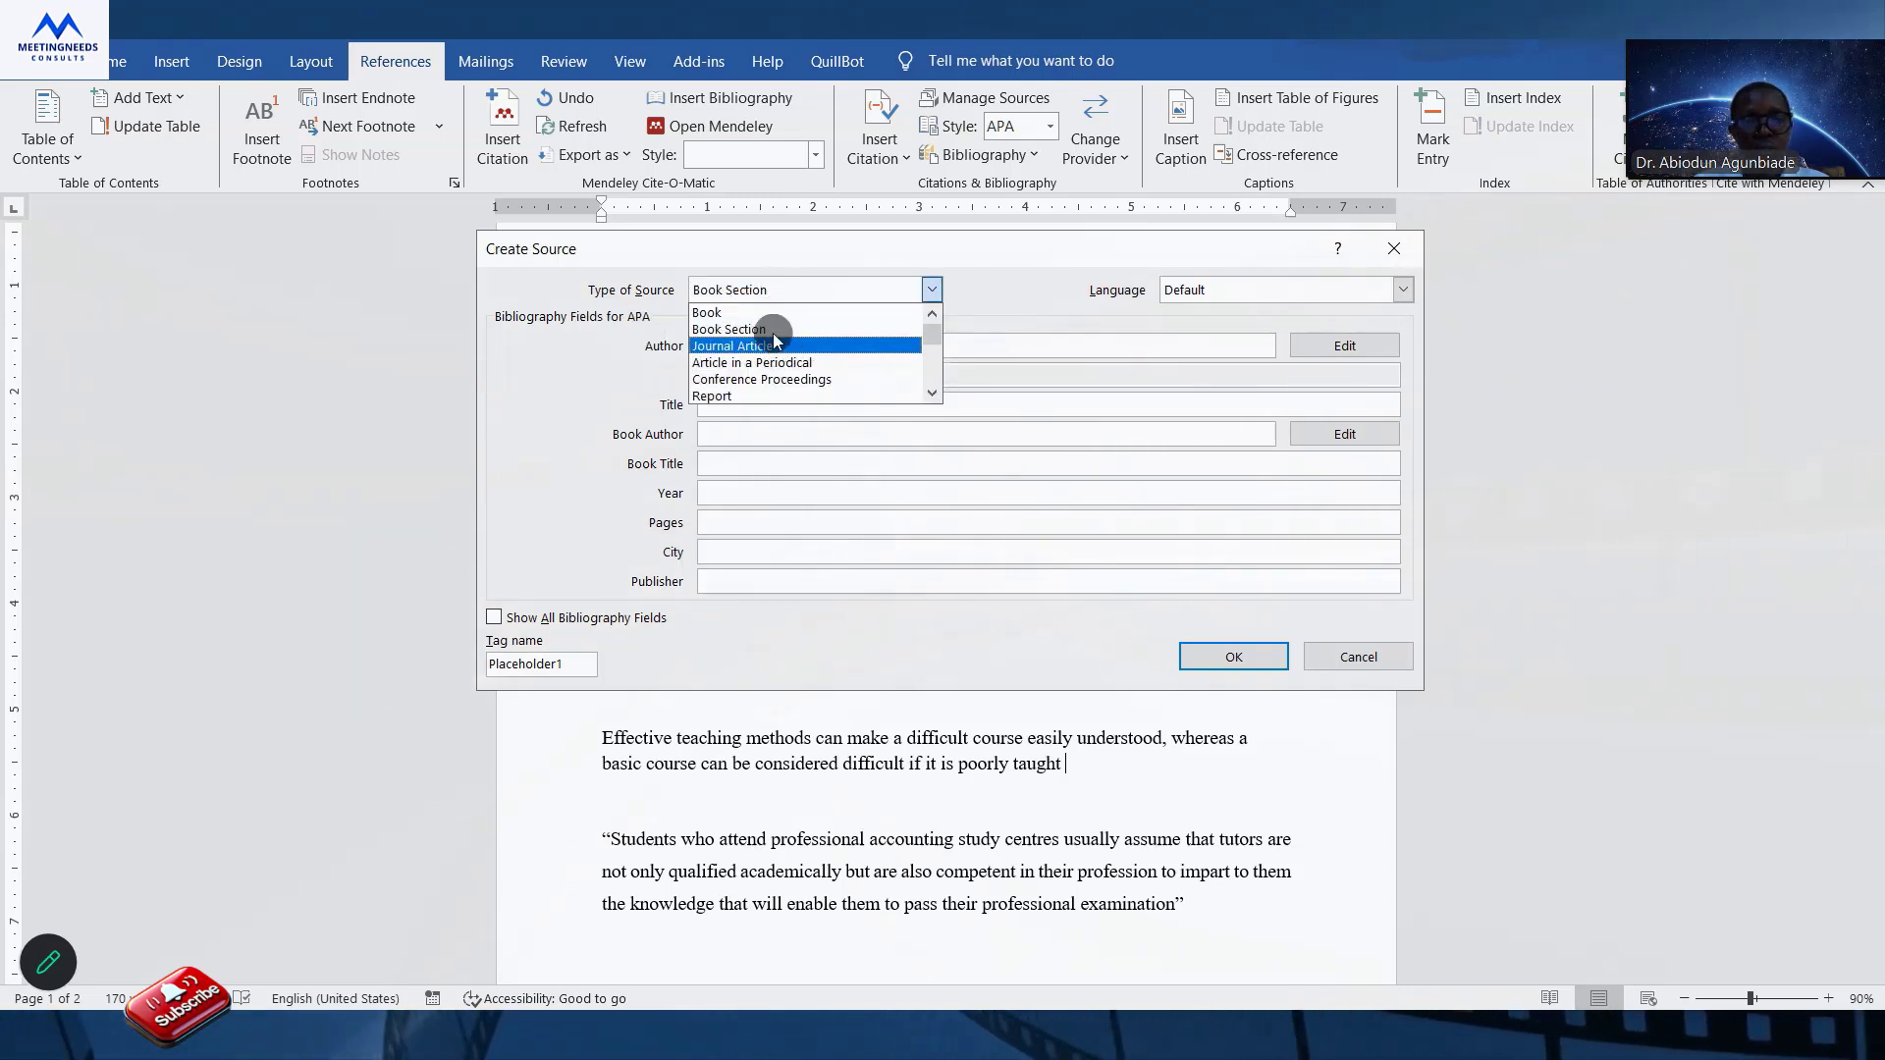
pyautogui.click(934, 394)
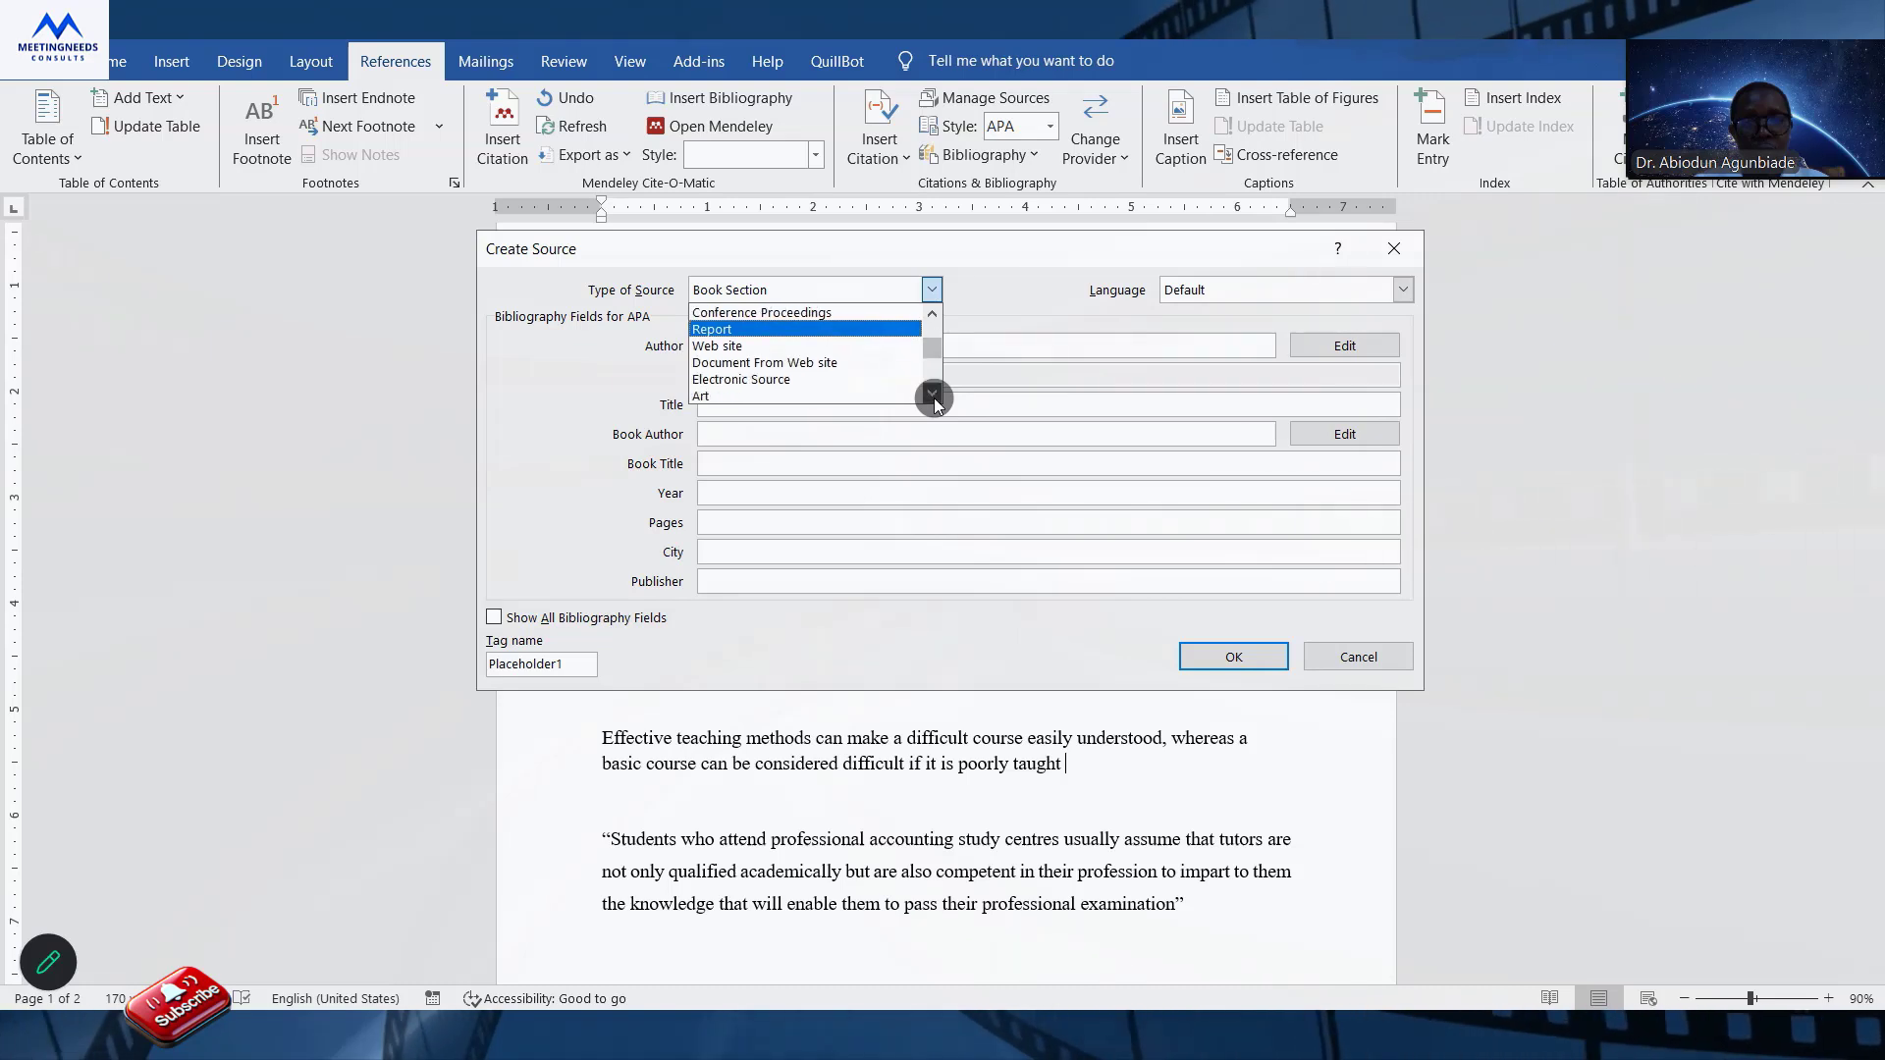
pyautogui.moveTo(942, 343); pyautogui.dragTo(934, 306)
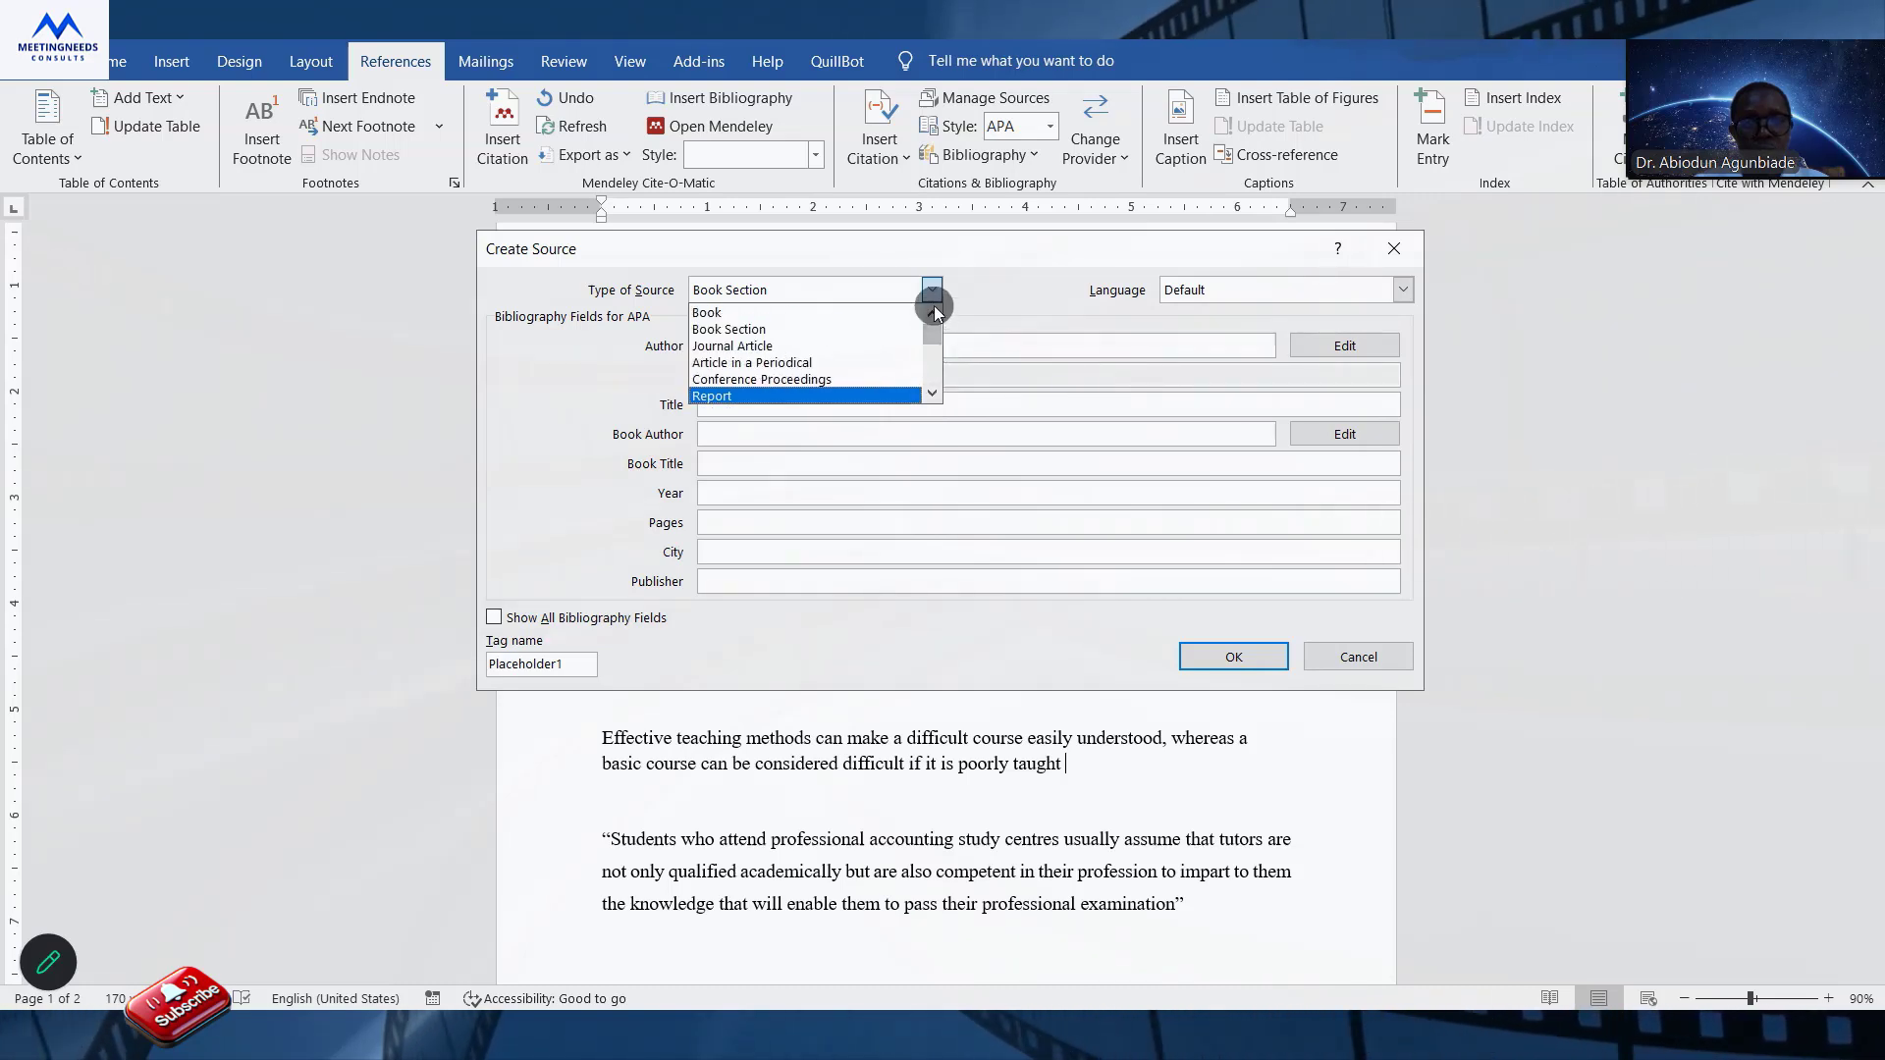
pyautogui.click(767, 347)
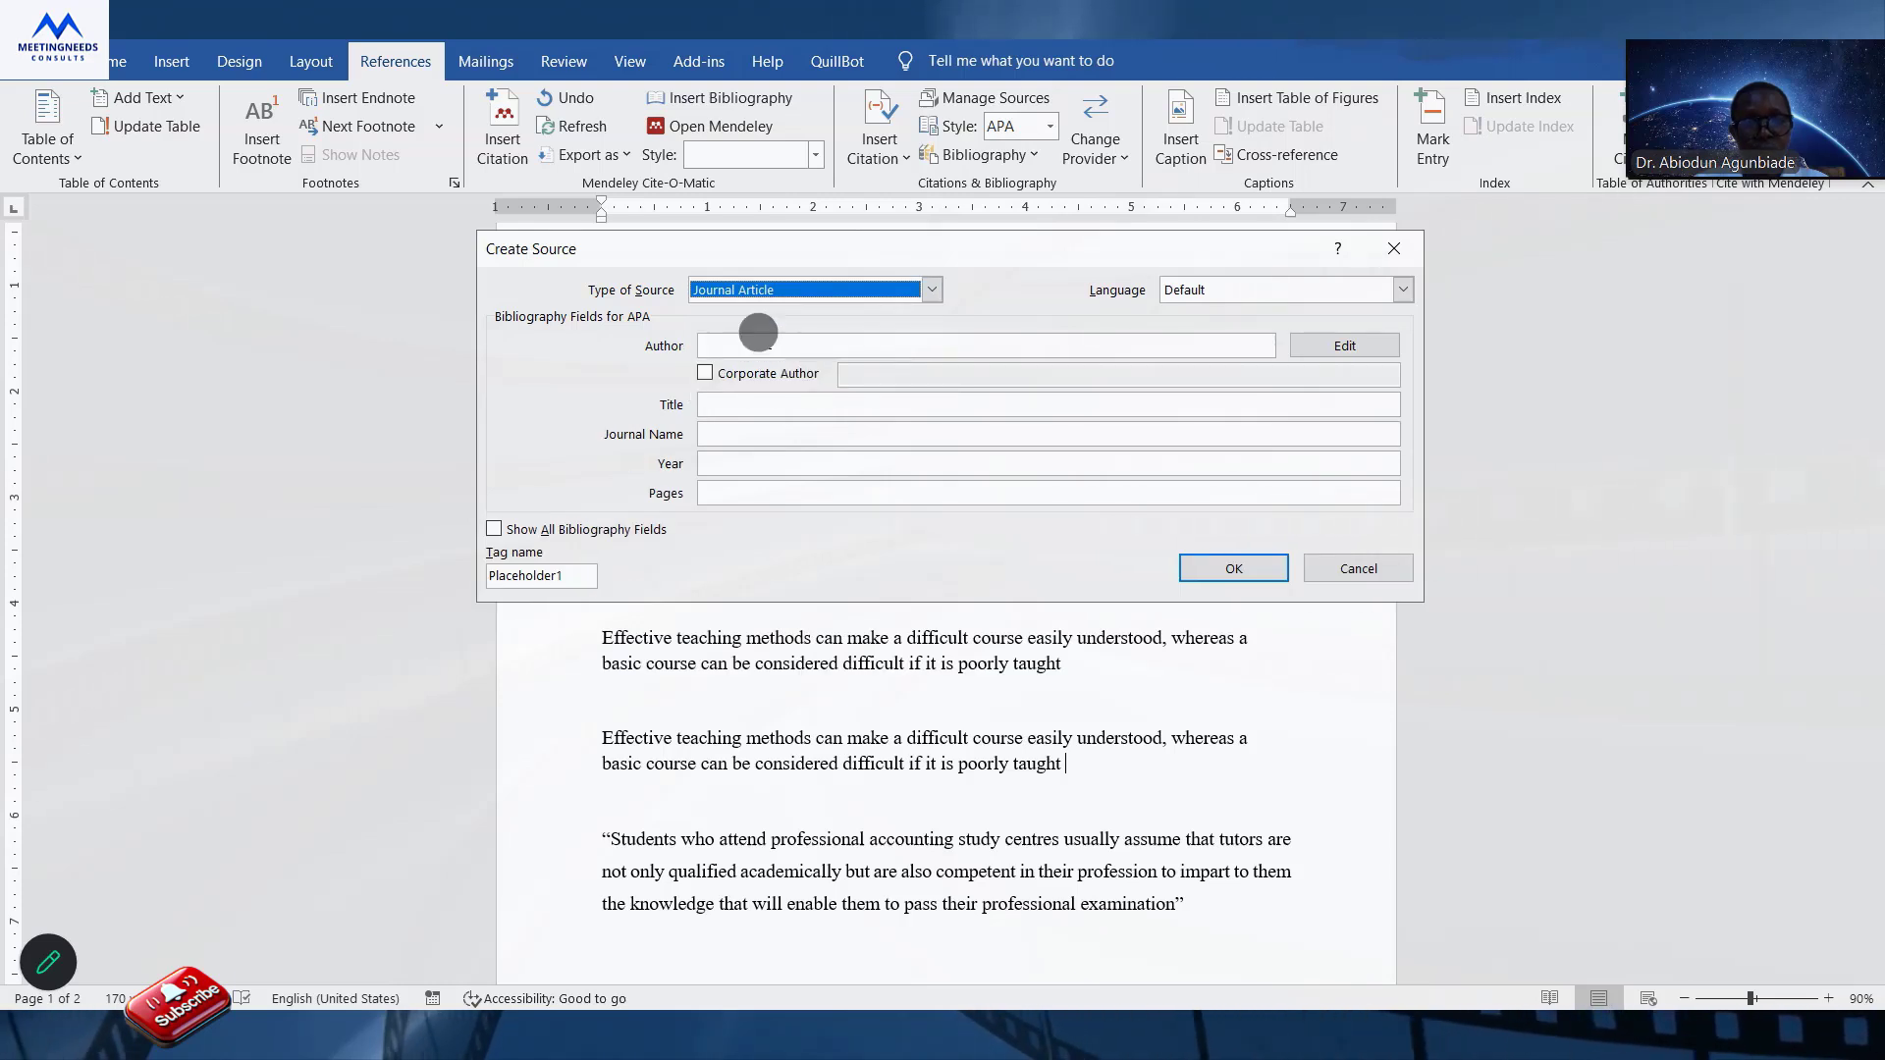
# Check the source's language options and the example hints for its author, title and journal name fields.
pyautogui.click(1321, 290)
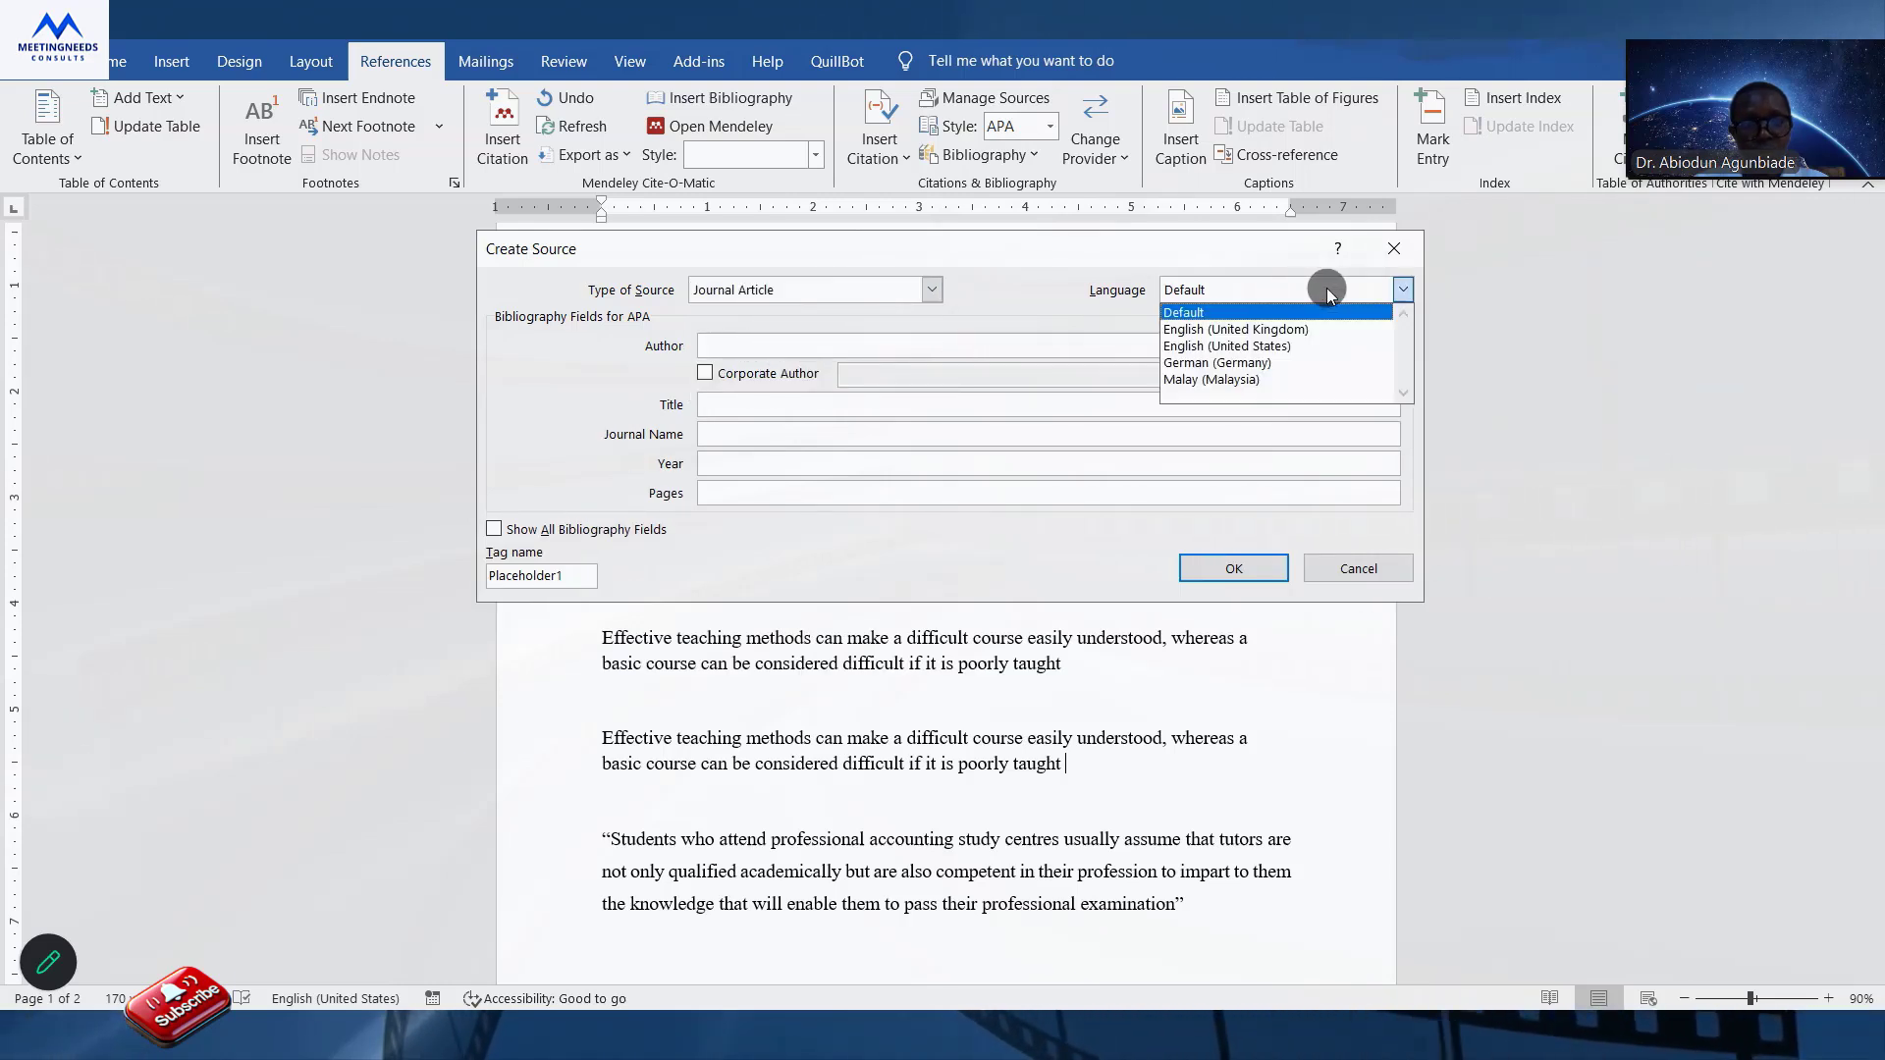
pyautogui.click(1306, 292)
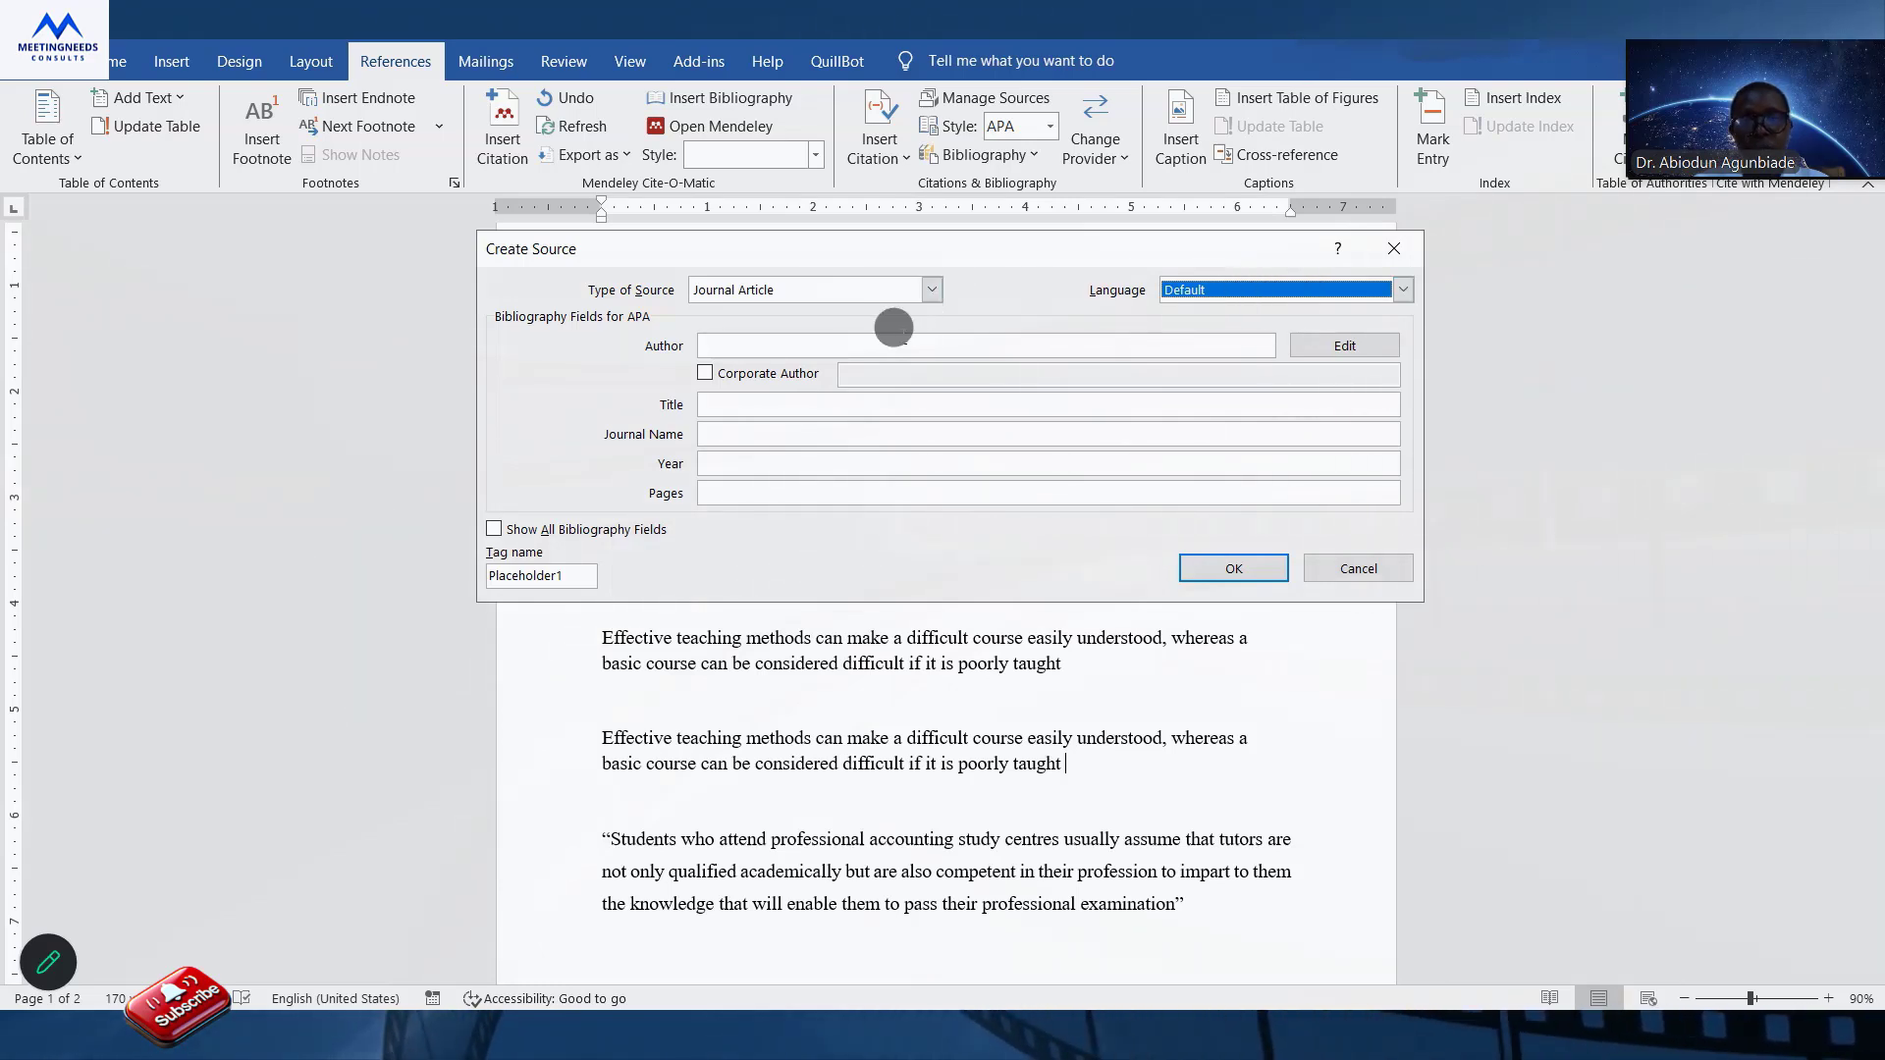
pyautogui.click(882, 344)
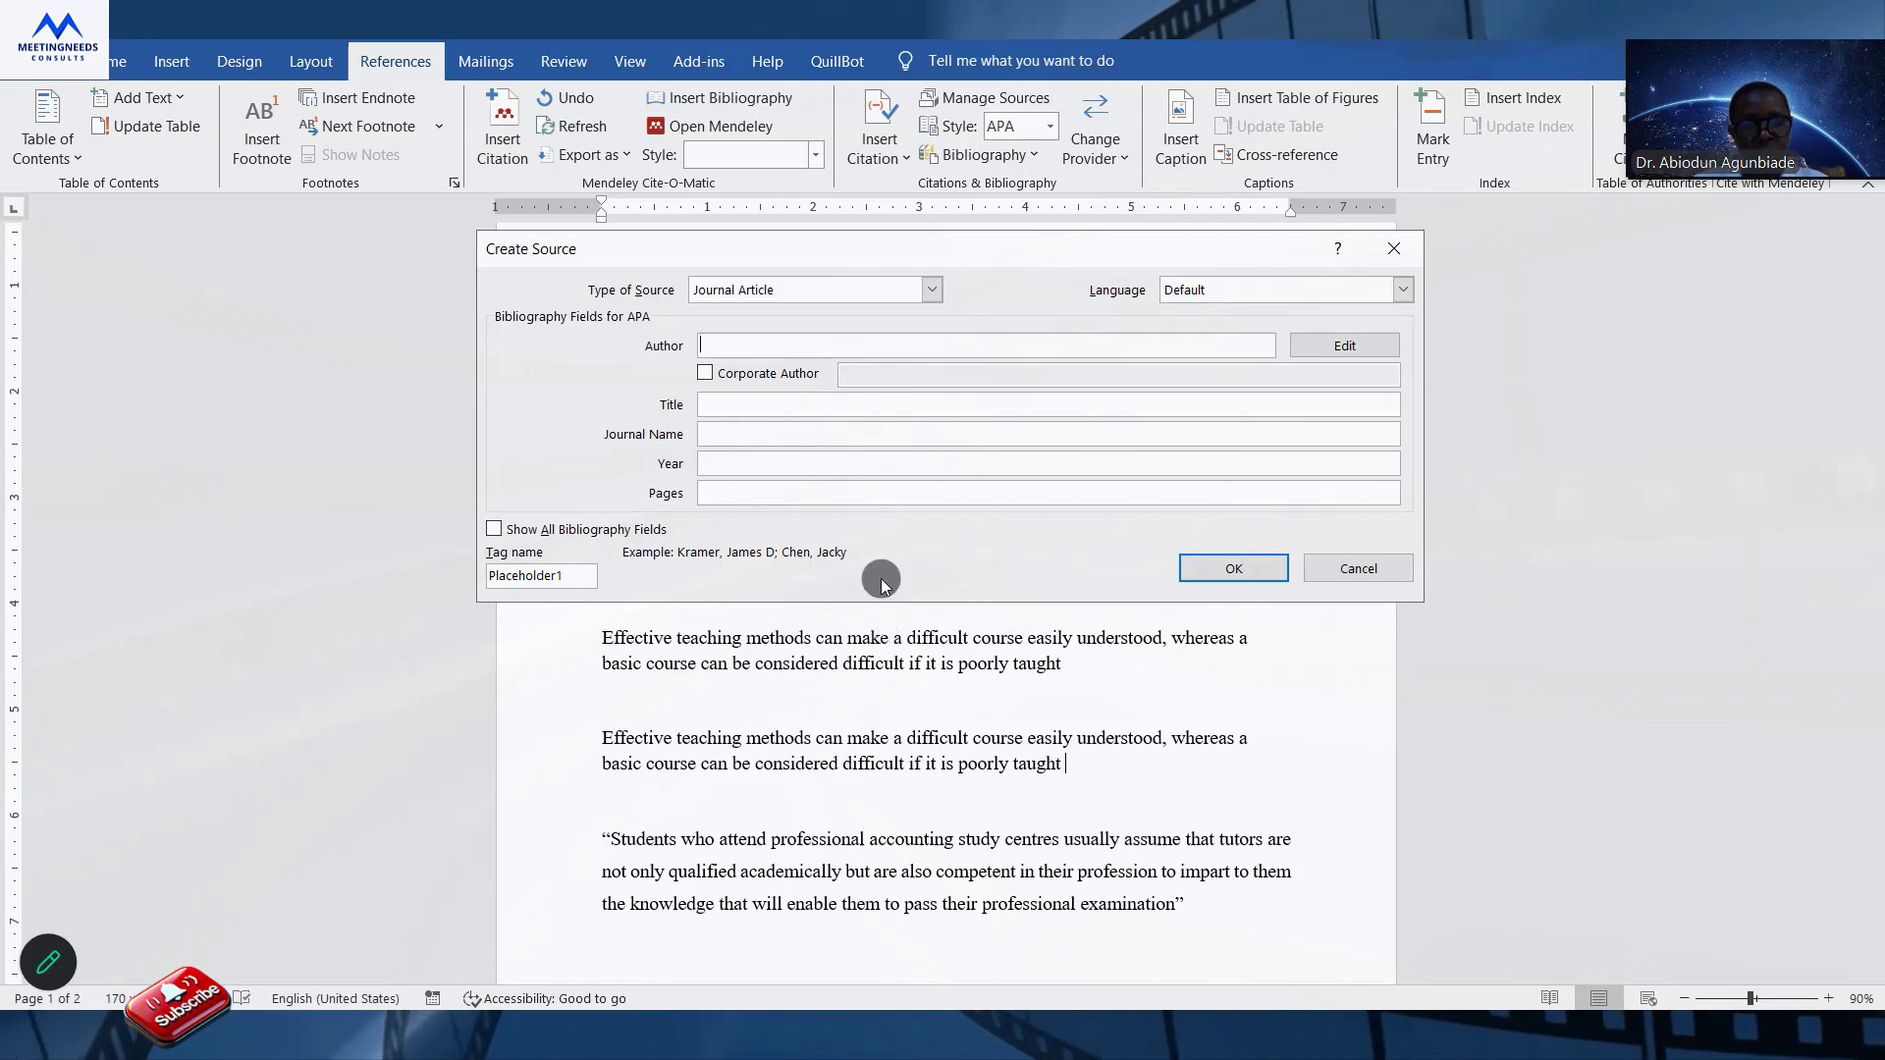
pyautogui.click(790, 403)
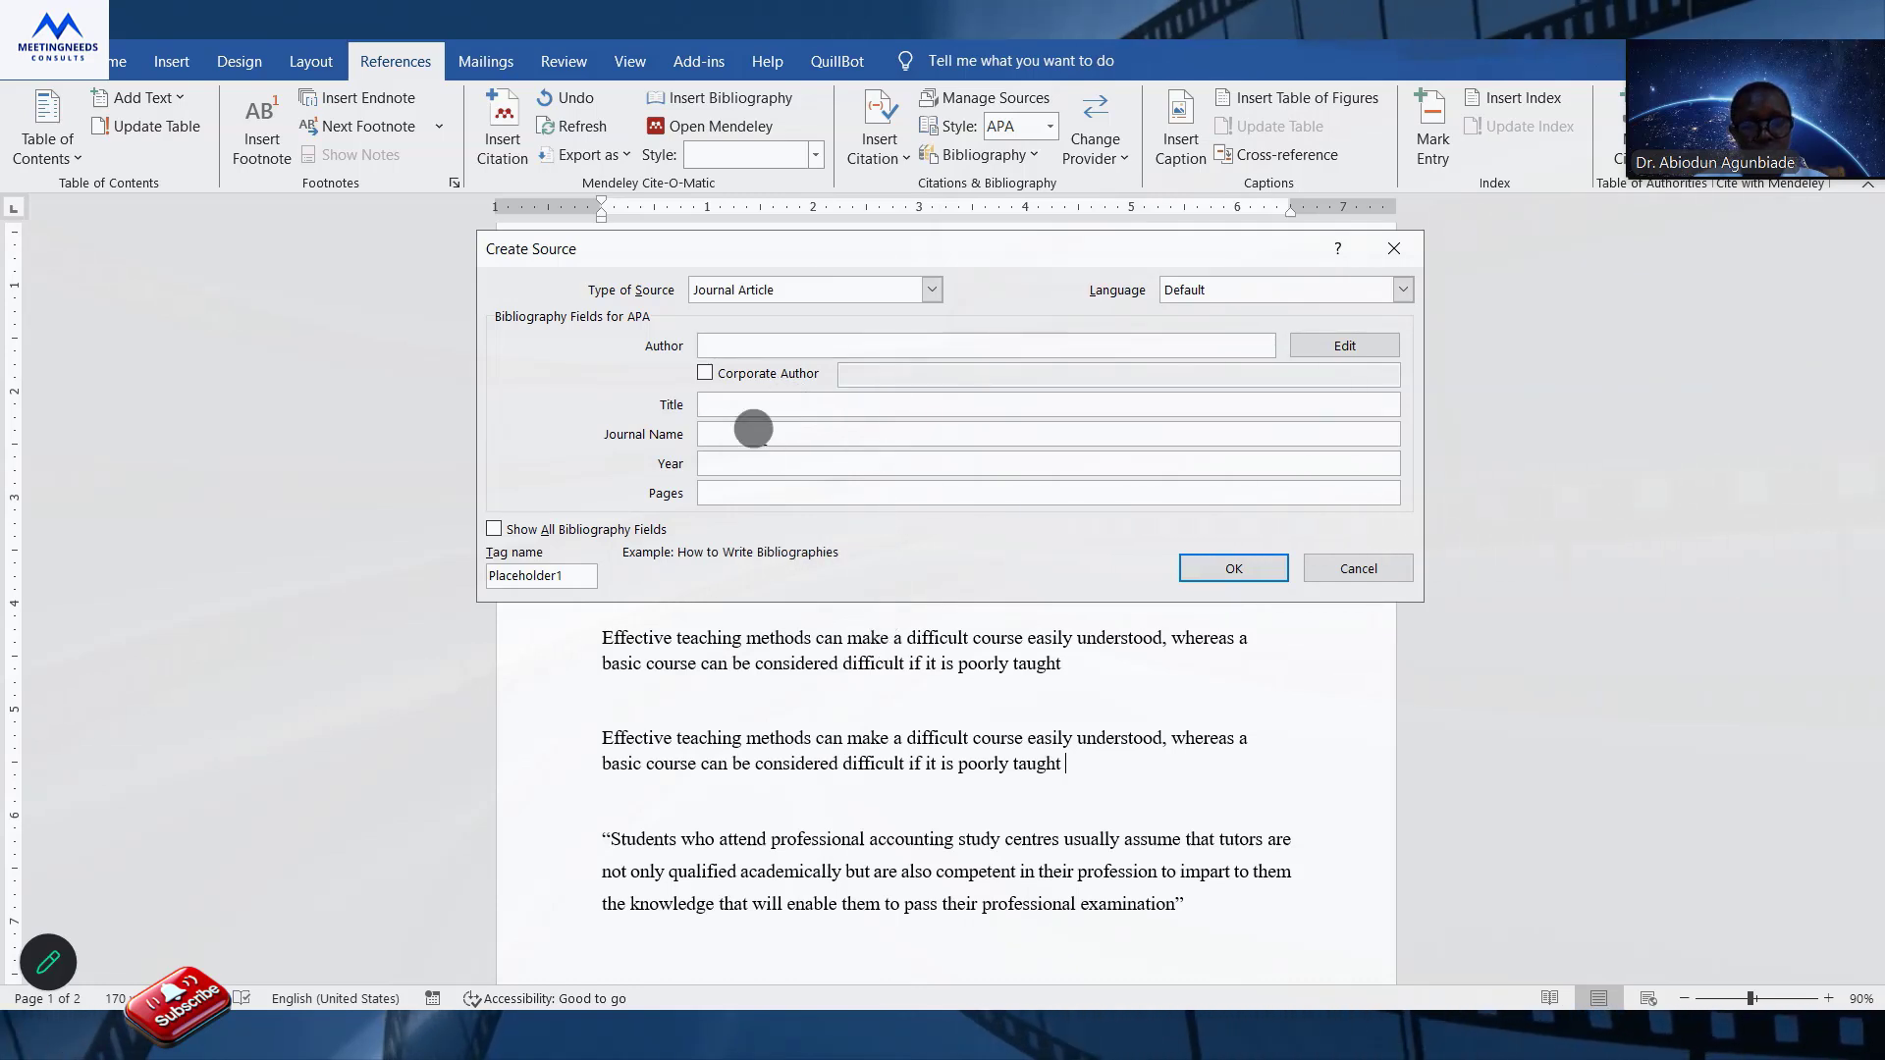
pyautogui.click(740, 457)
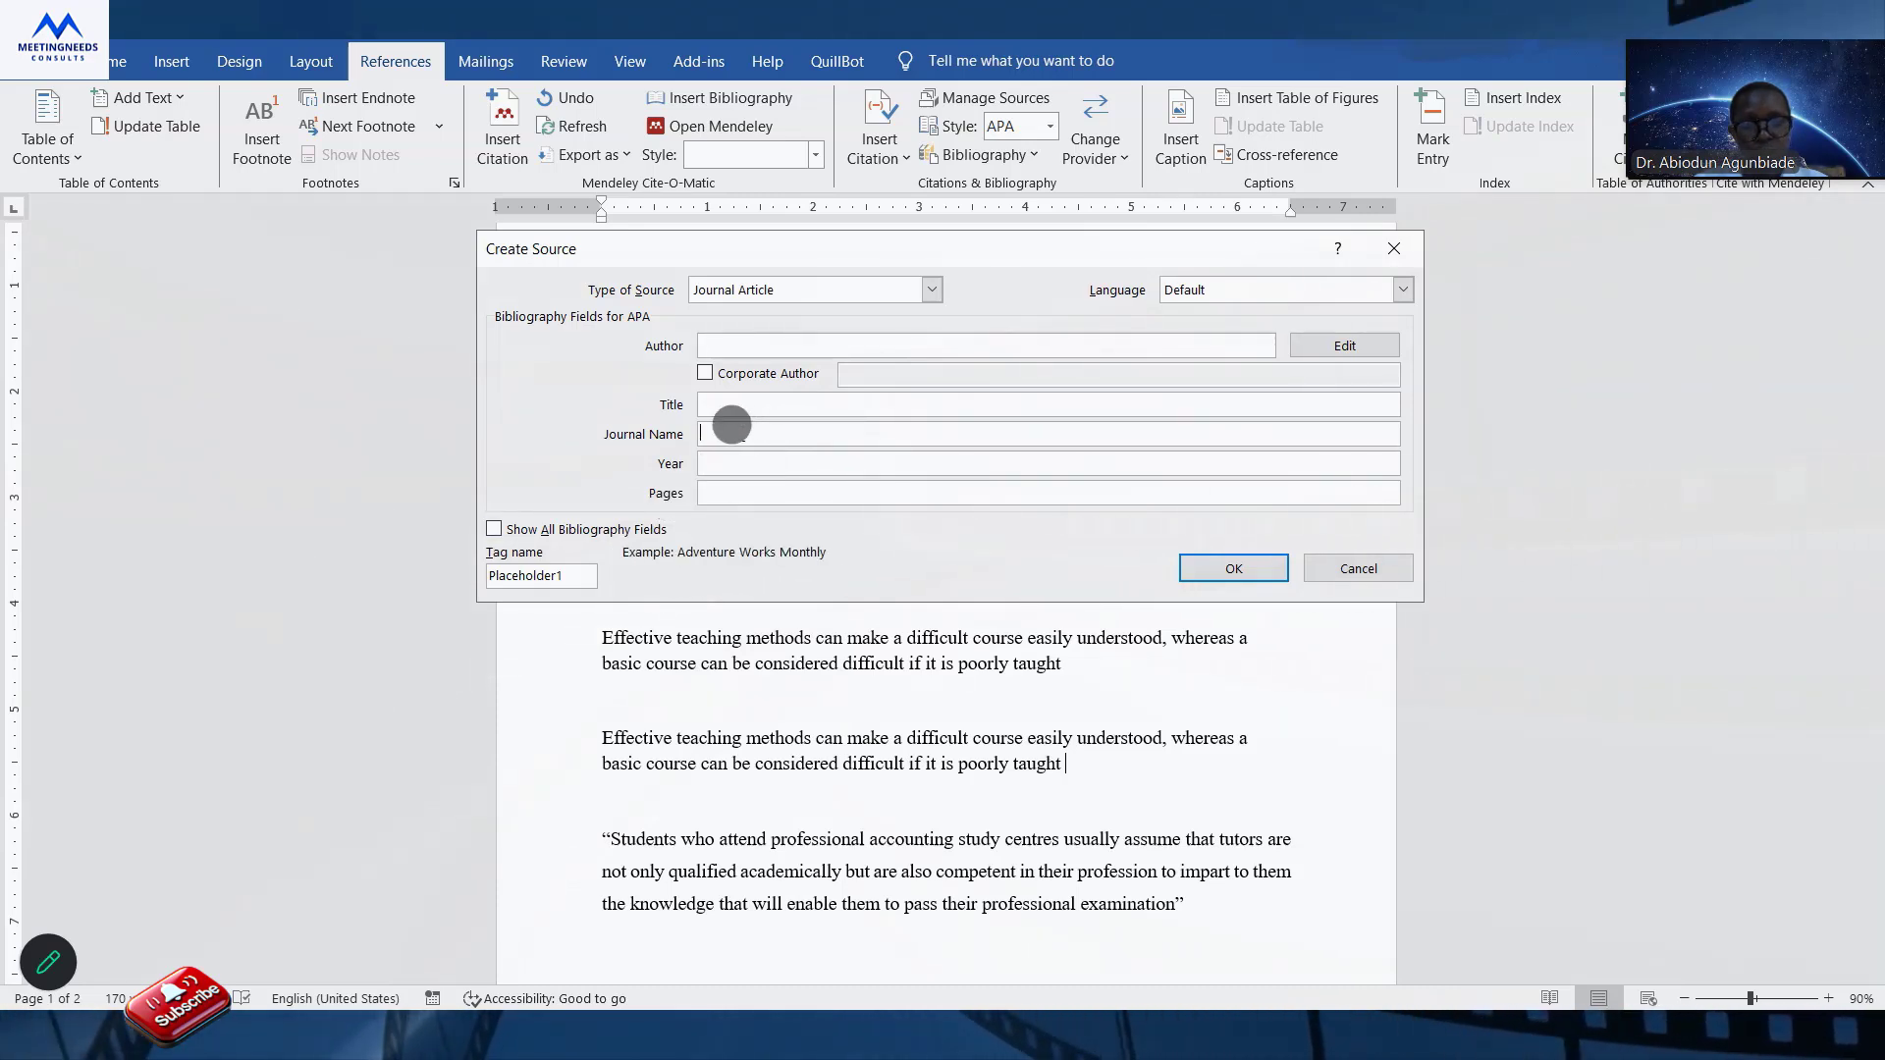
# Enter the authors' names and the title "An investigation into the teaching quality in the study centres of professional accounting bodies in Nigeria".
pyautogui.click(742, 402)
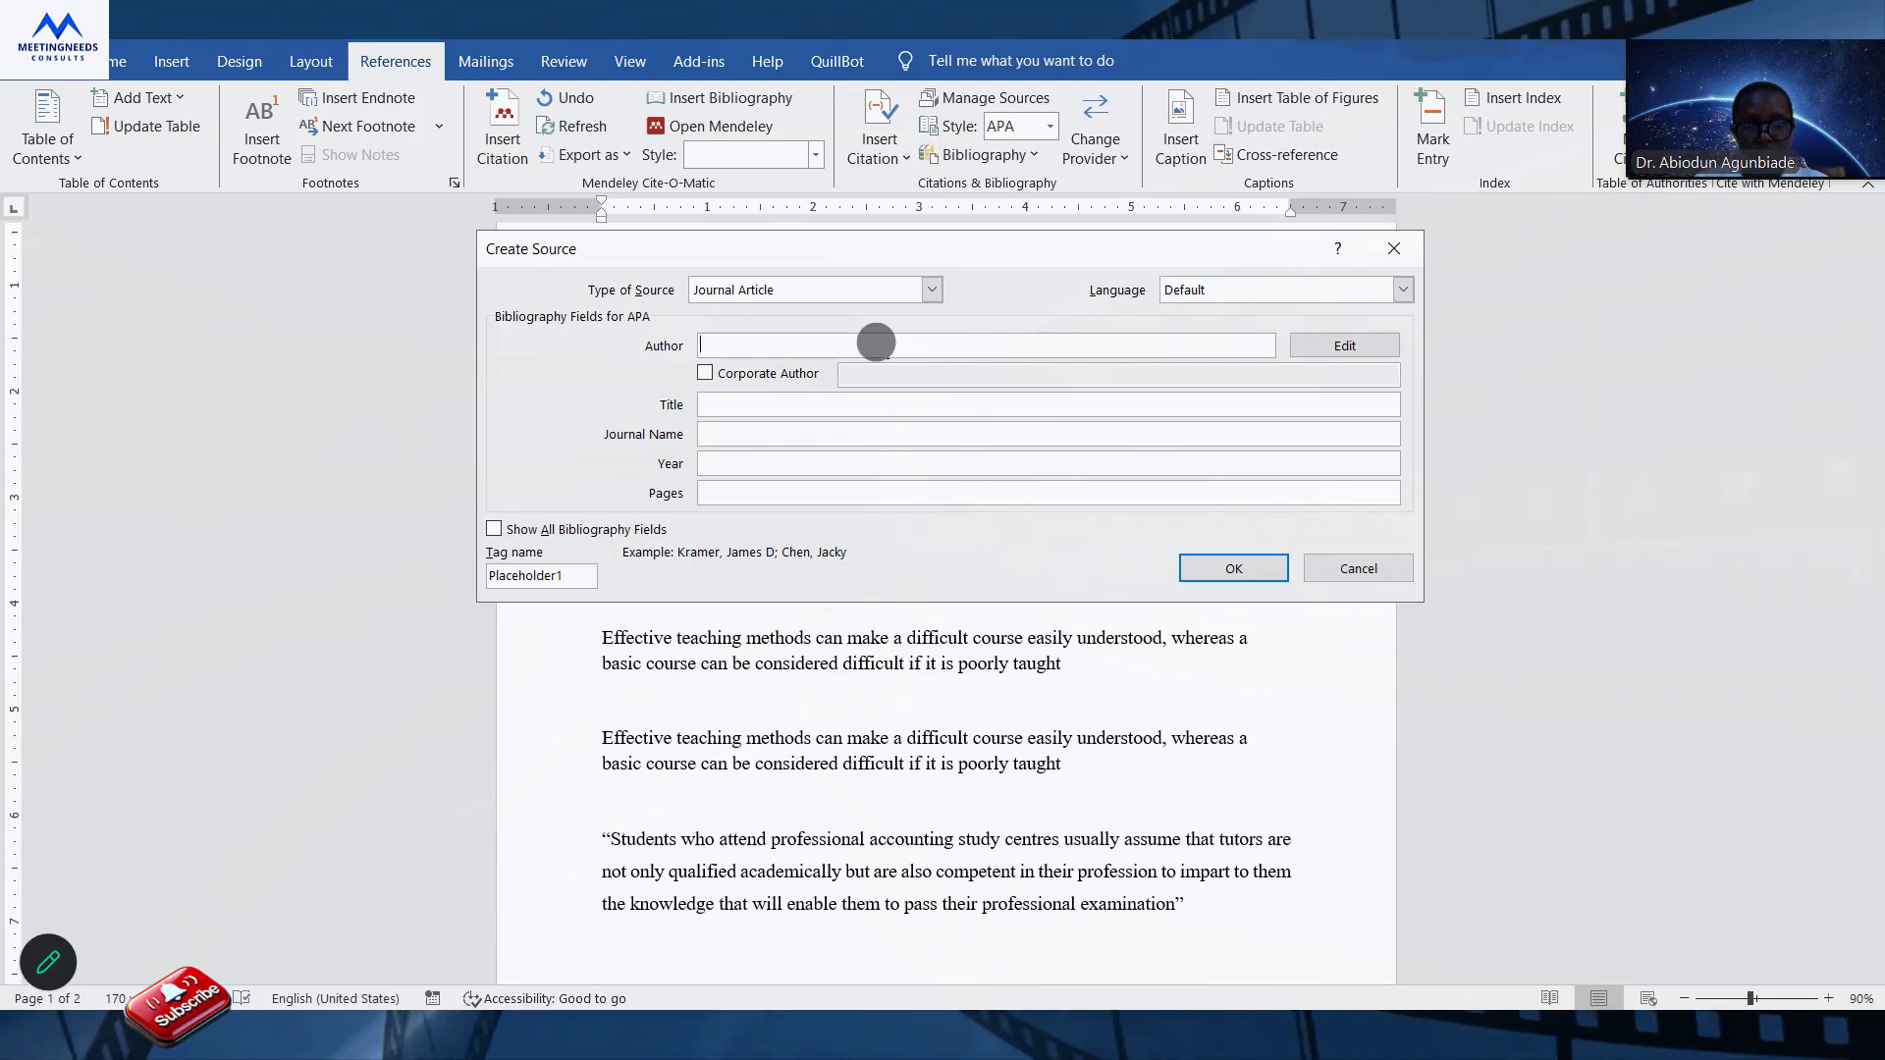
pyautogui.write('Agunbiade, Abiodun I.; Onuka, Adams O. U.; Akorede, Sherifat F.')
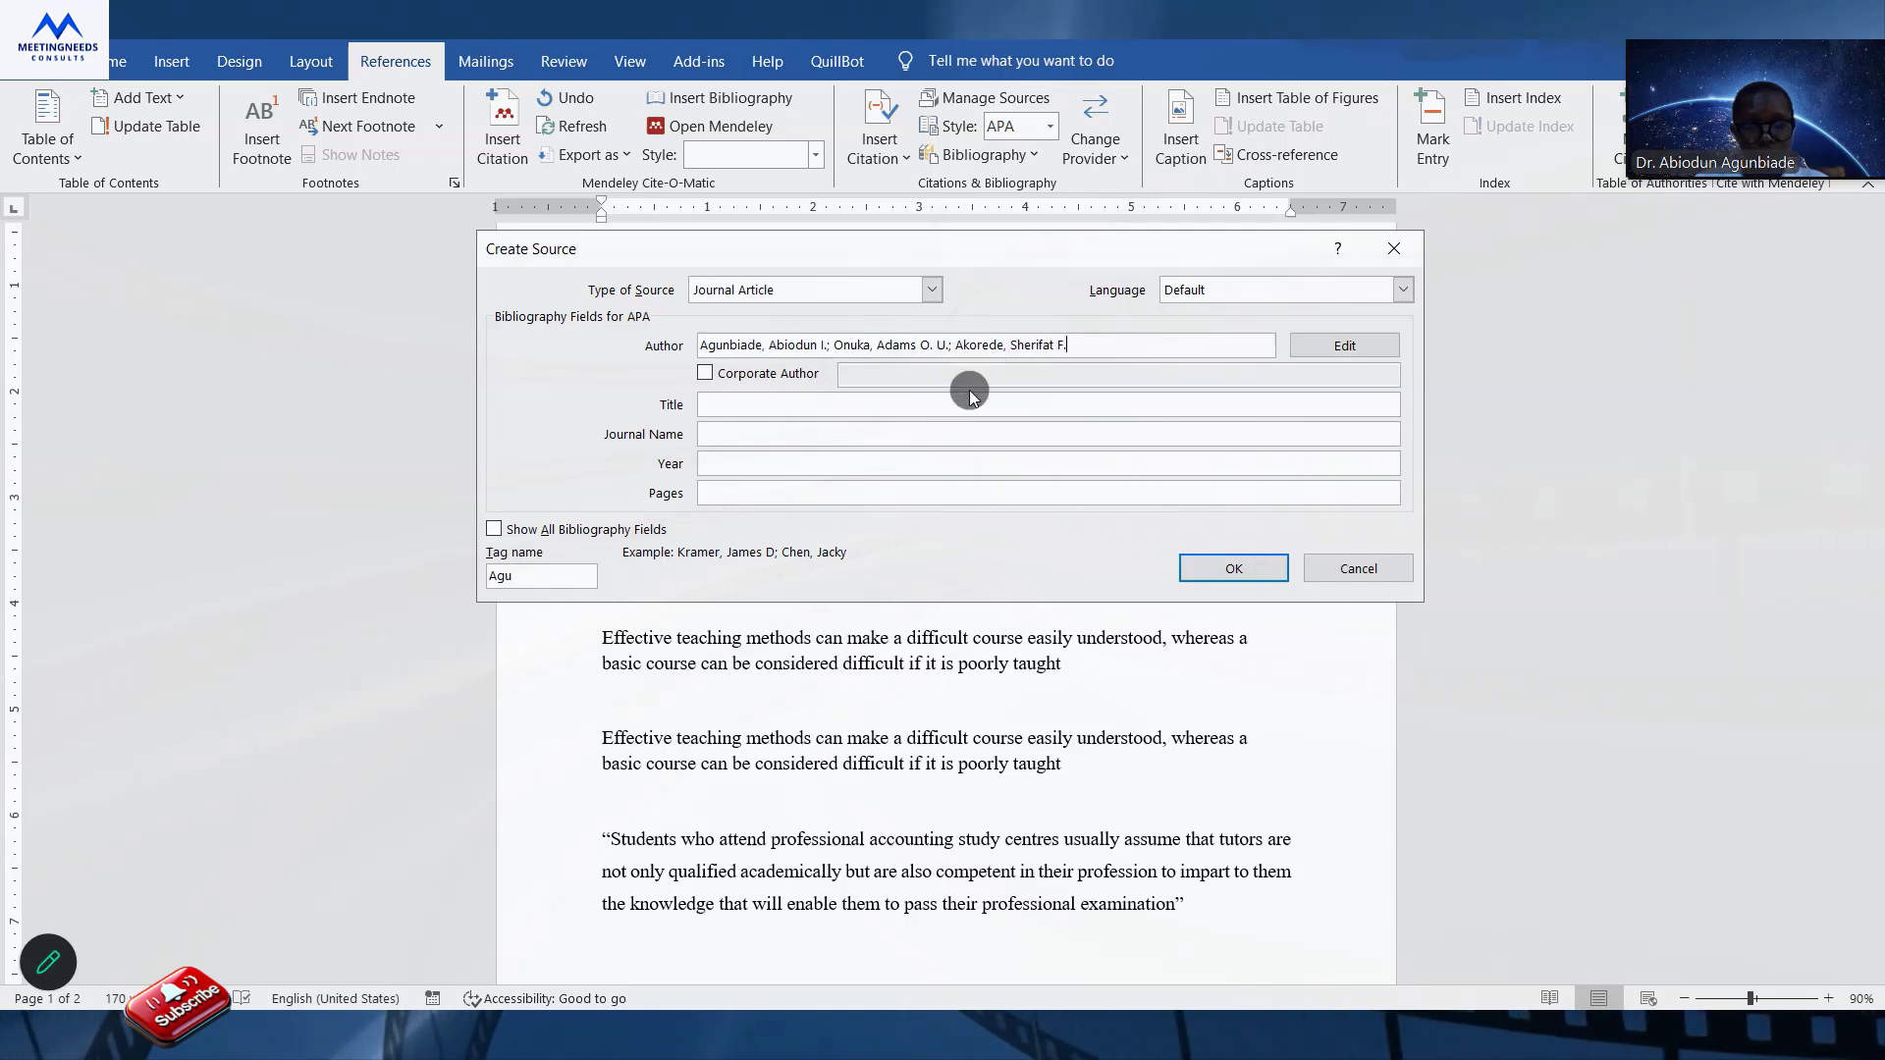
pyautogui.click(759, 393)
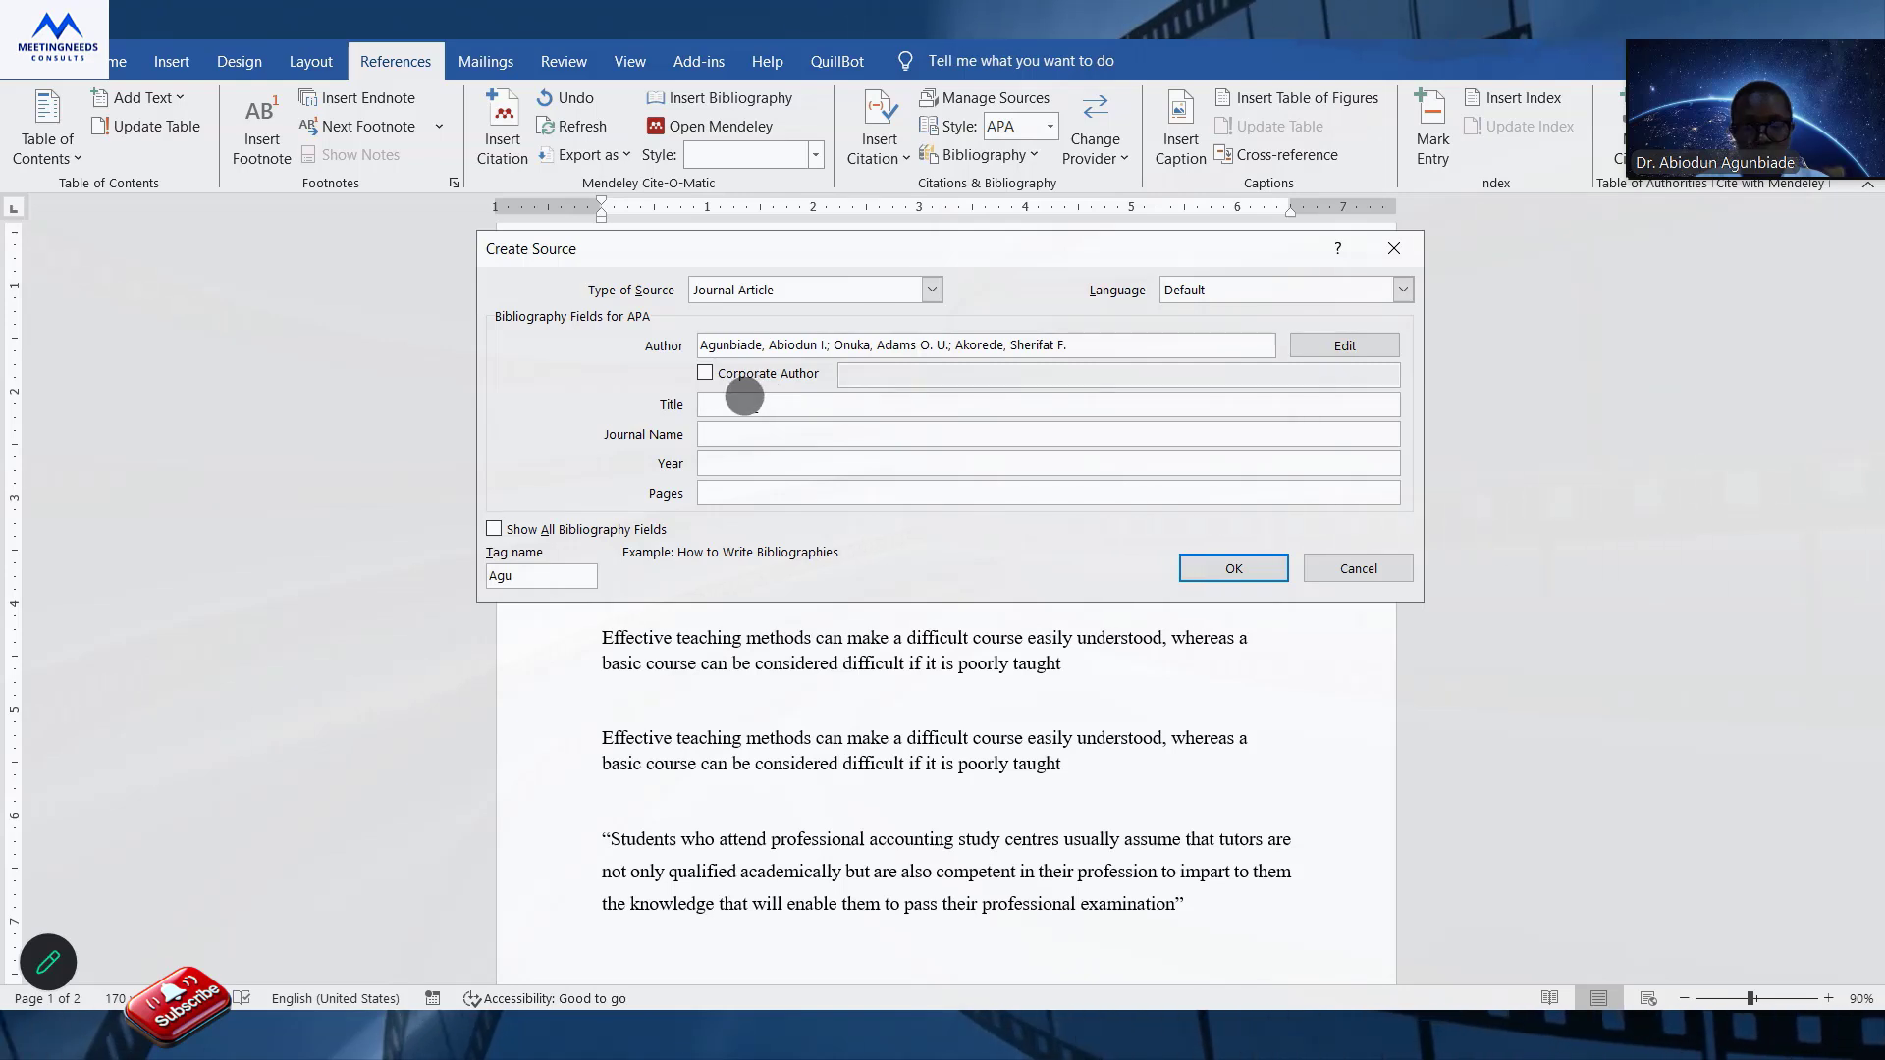
pyautogui.write('An investigation into the teaching quality in the study centres of professional accounting bodies in Nigeria')
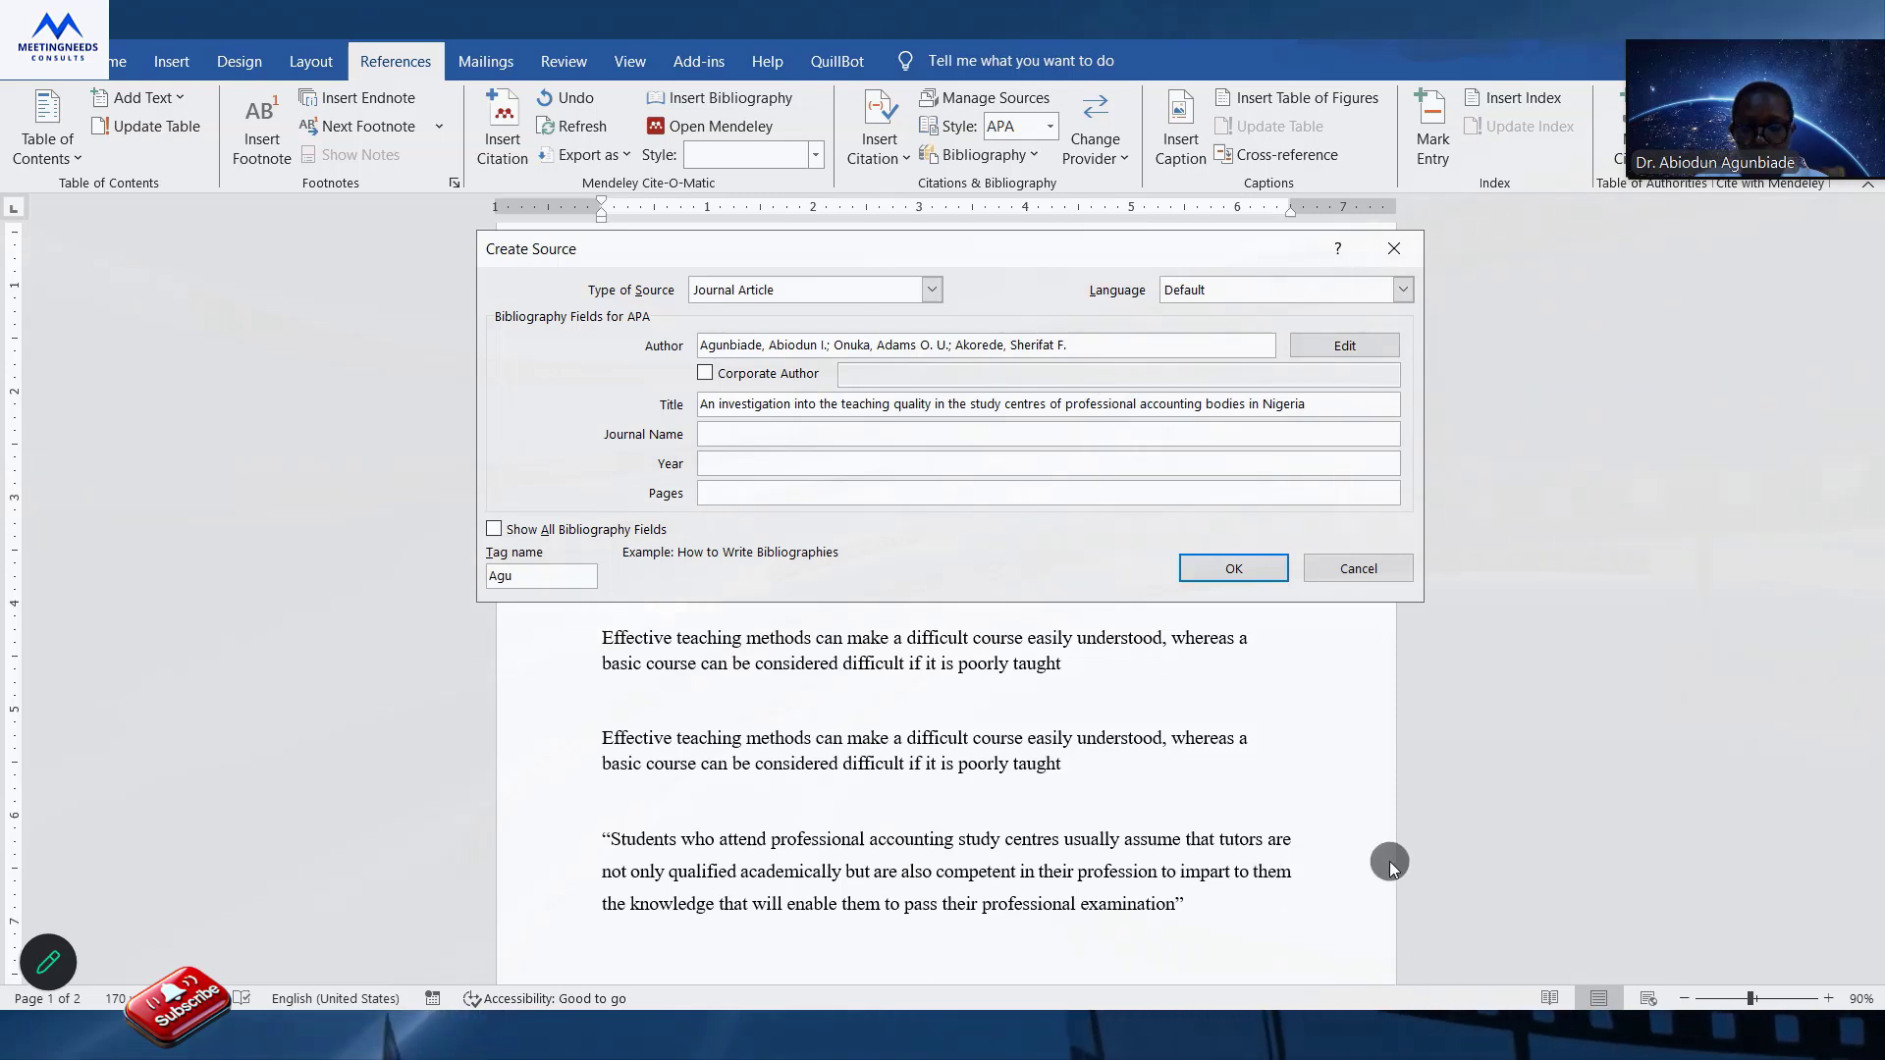
# Set the journal name to "Journal of Management and Business Education", the year to 2025 and the pages to 425–443.
pyautogui.click(730, 433)
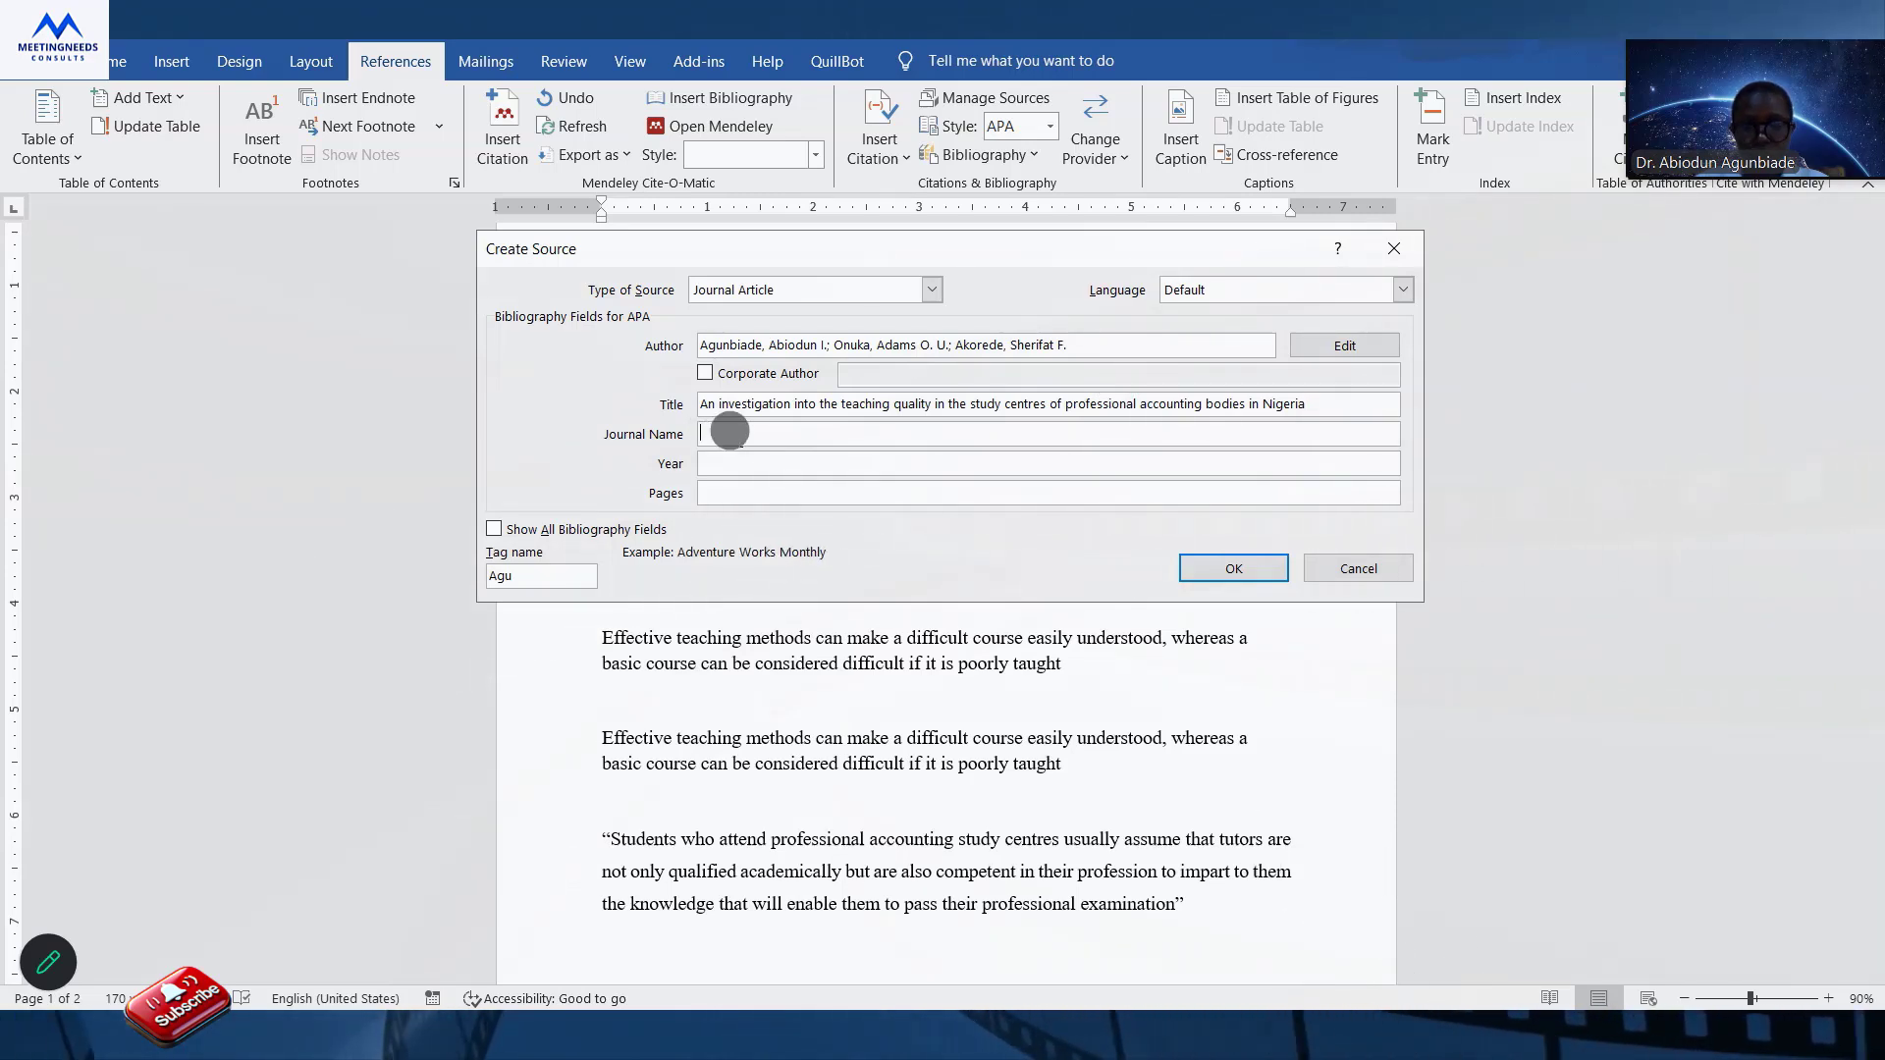
pyautogui.write('Journal of Management and Business Education')
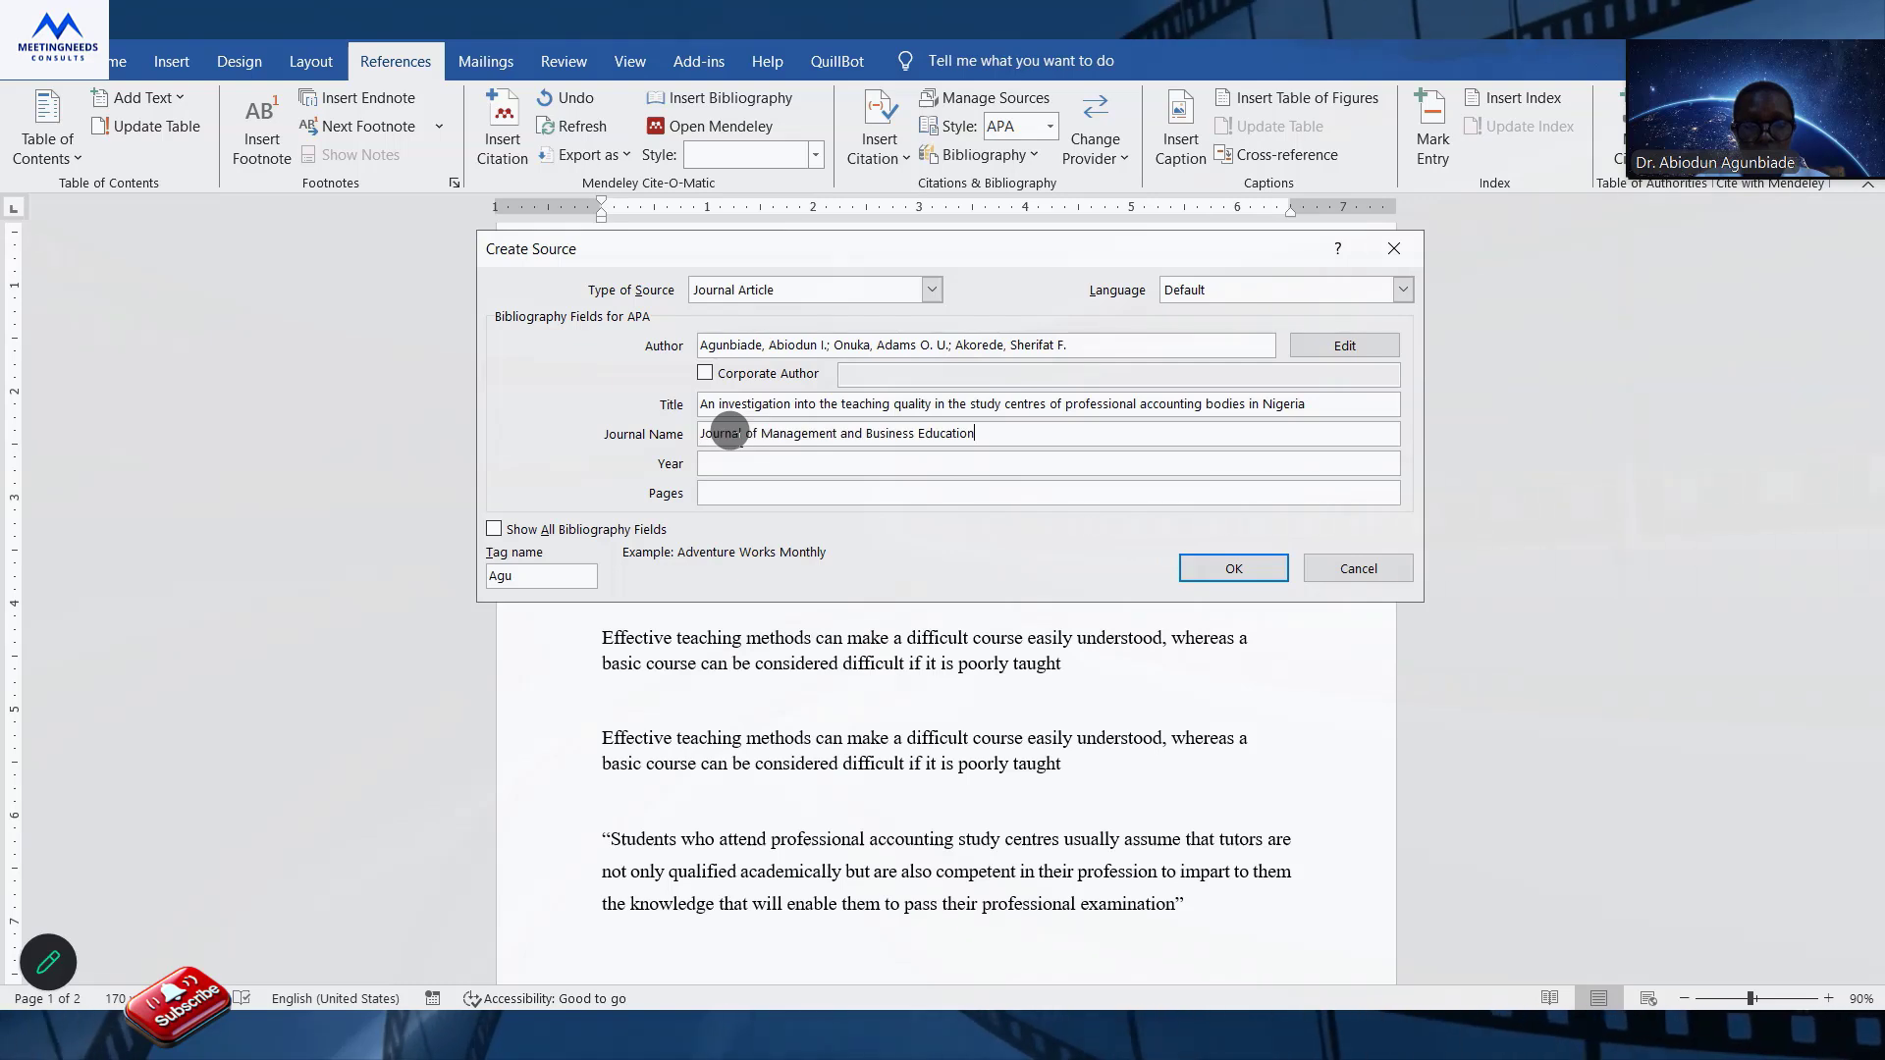
pyautogui.click(731, 459)
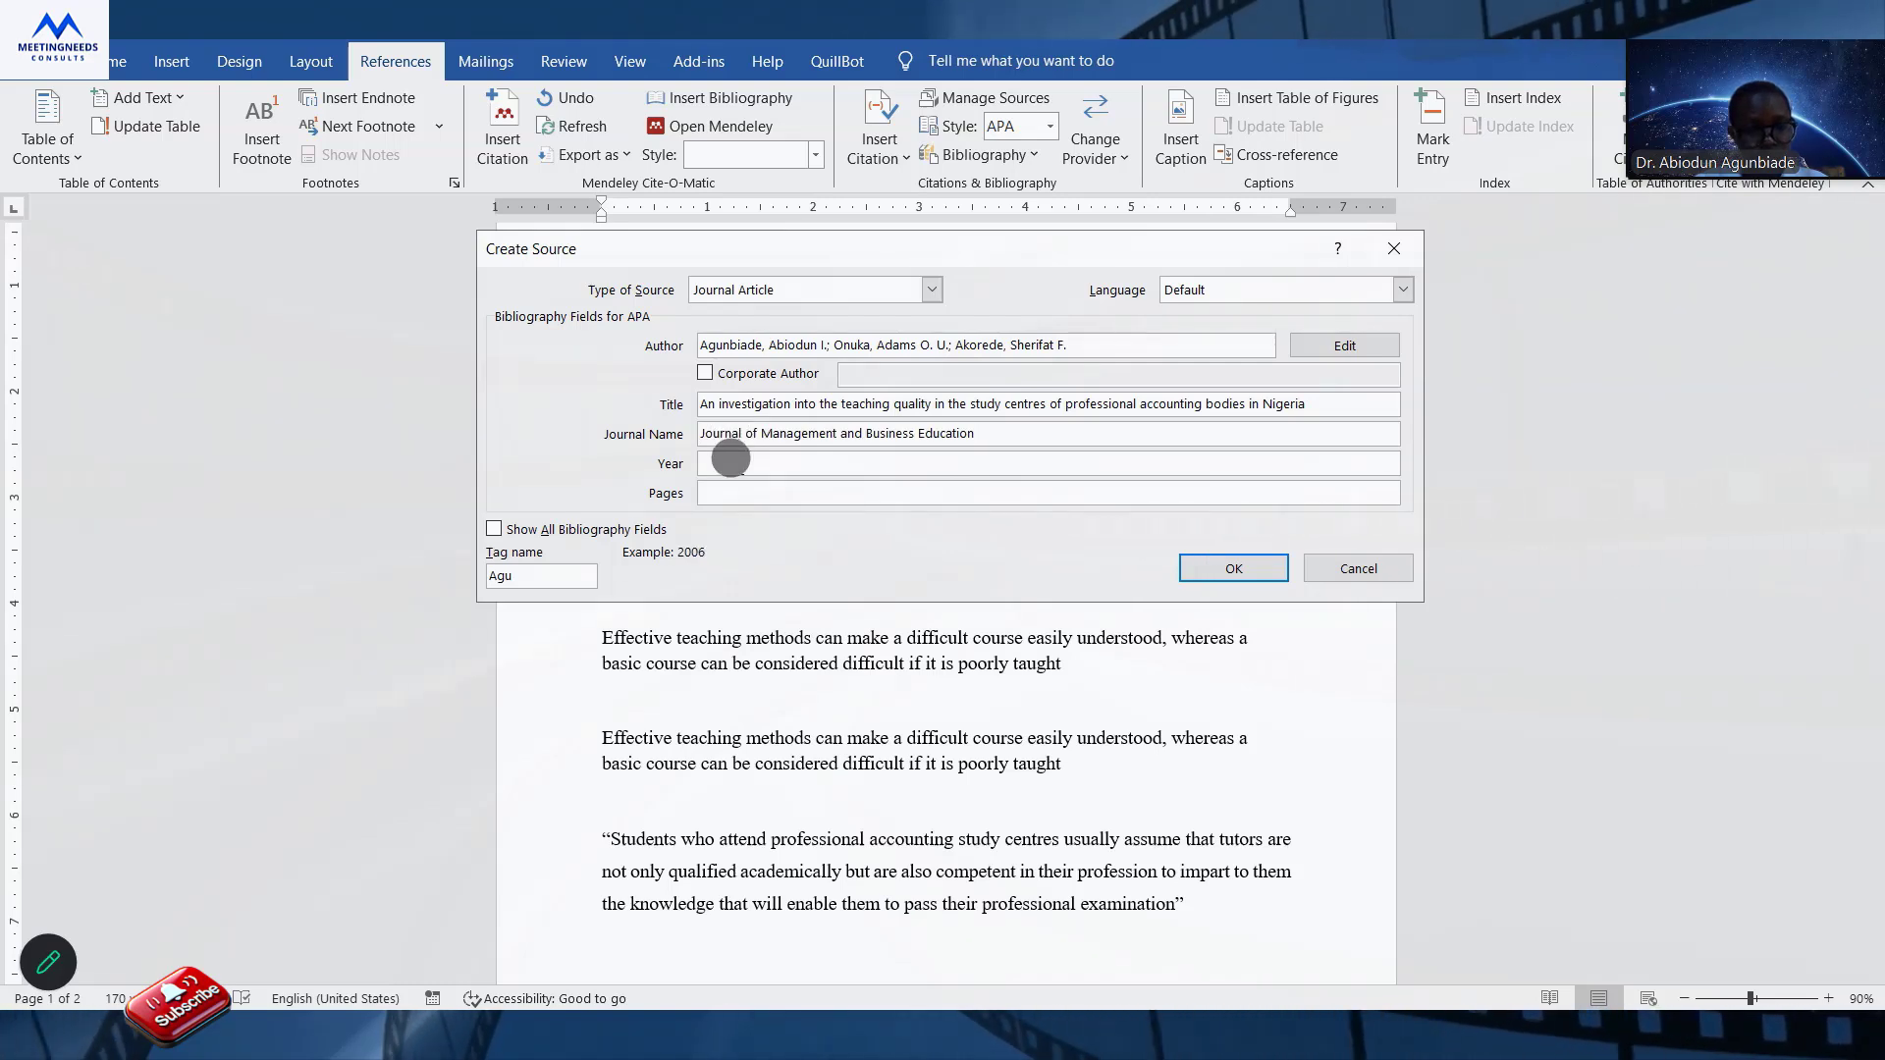
pyautogui.write('2025')
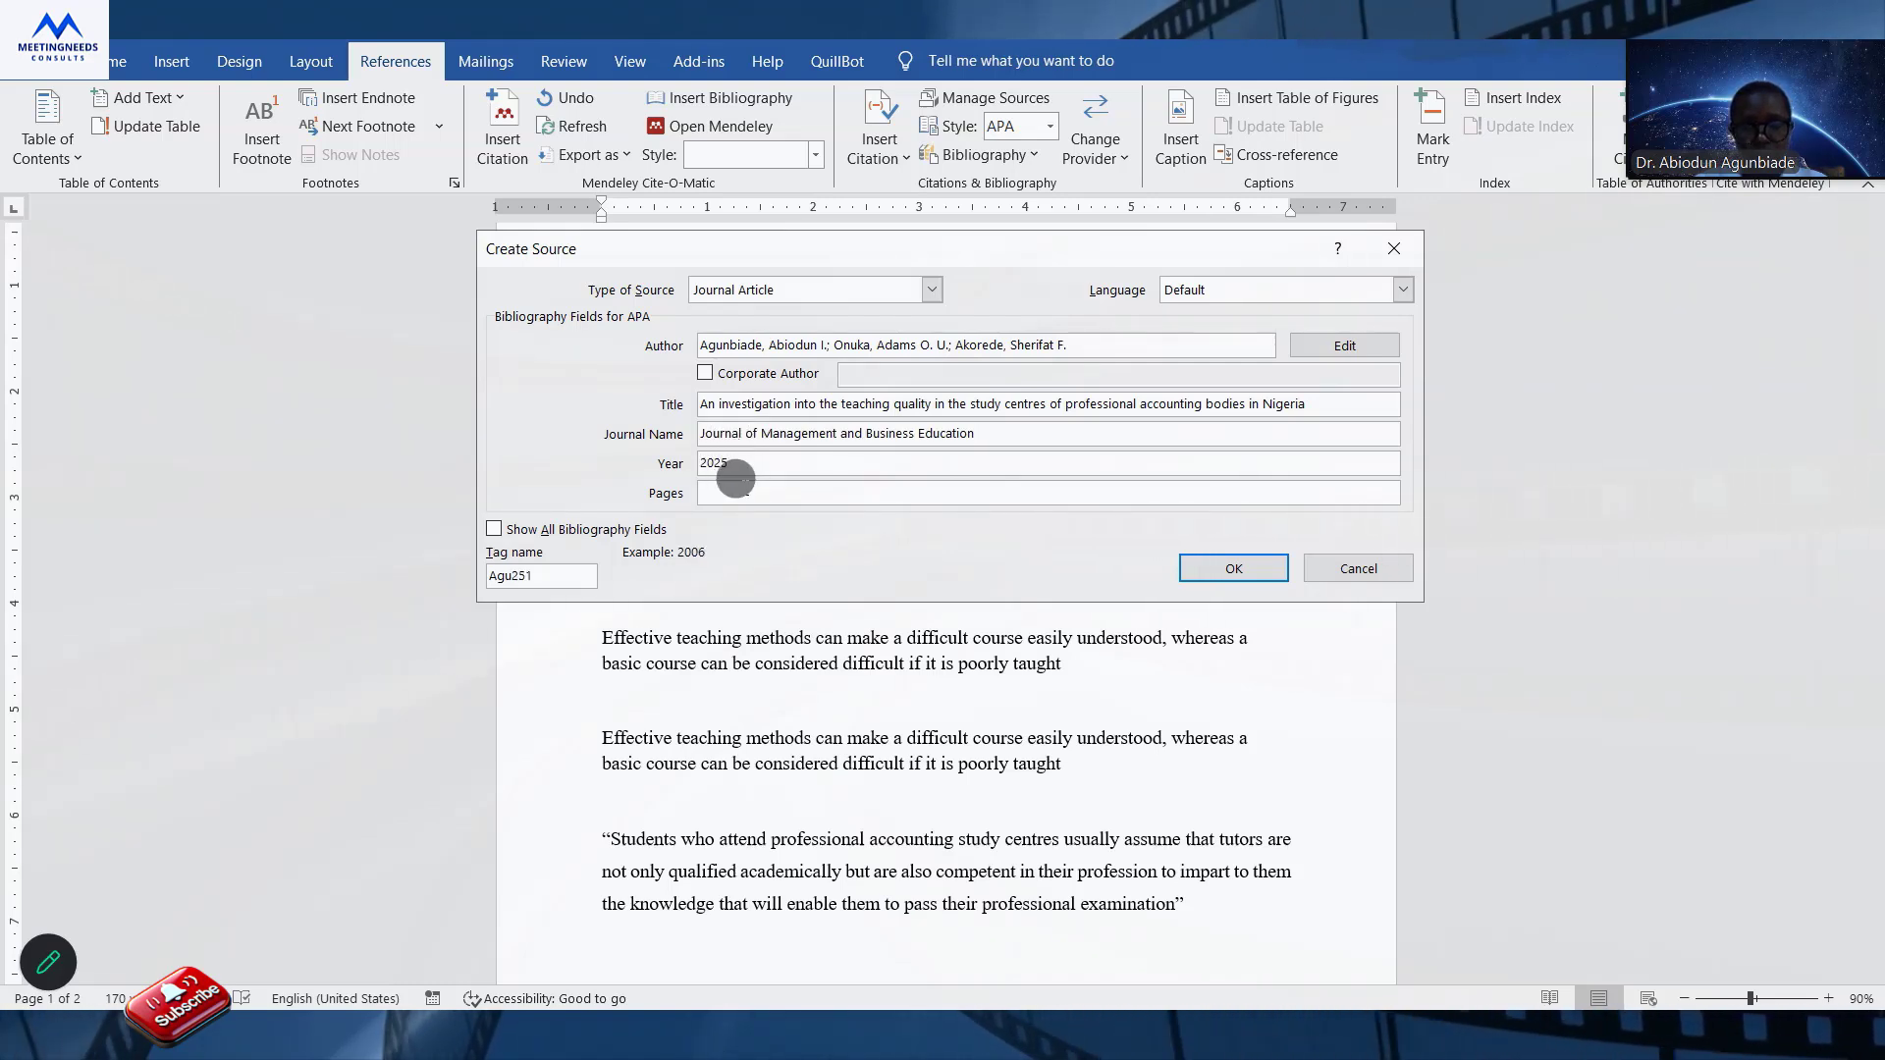
pyautogui.click(742, 487)
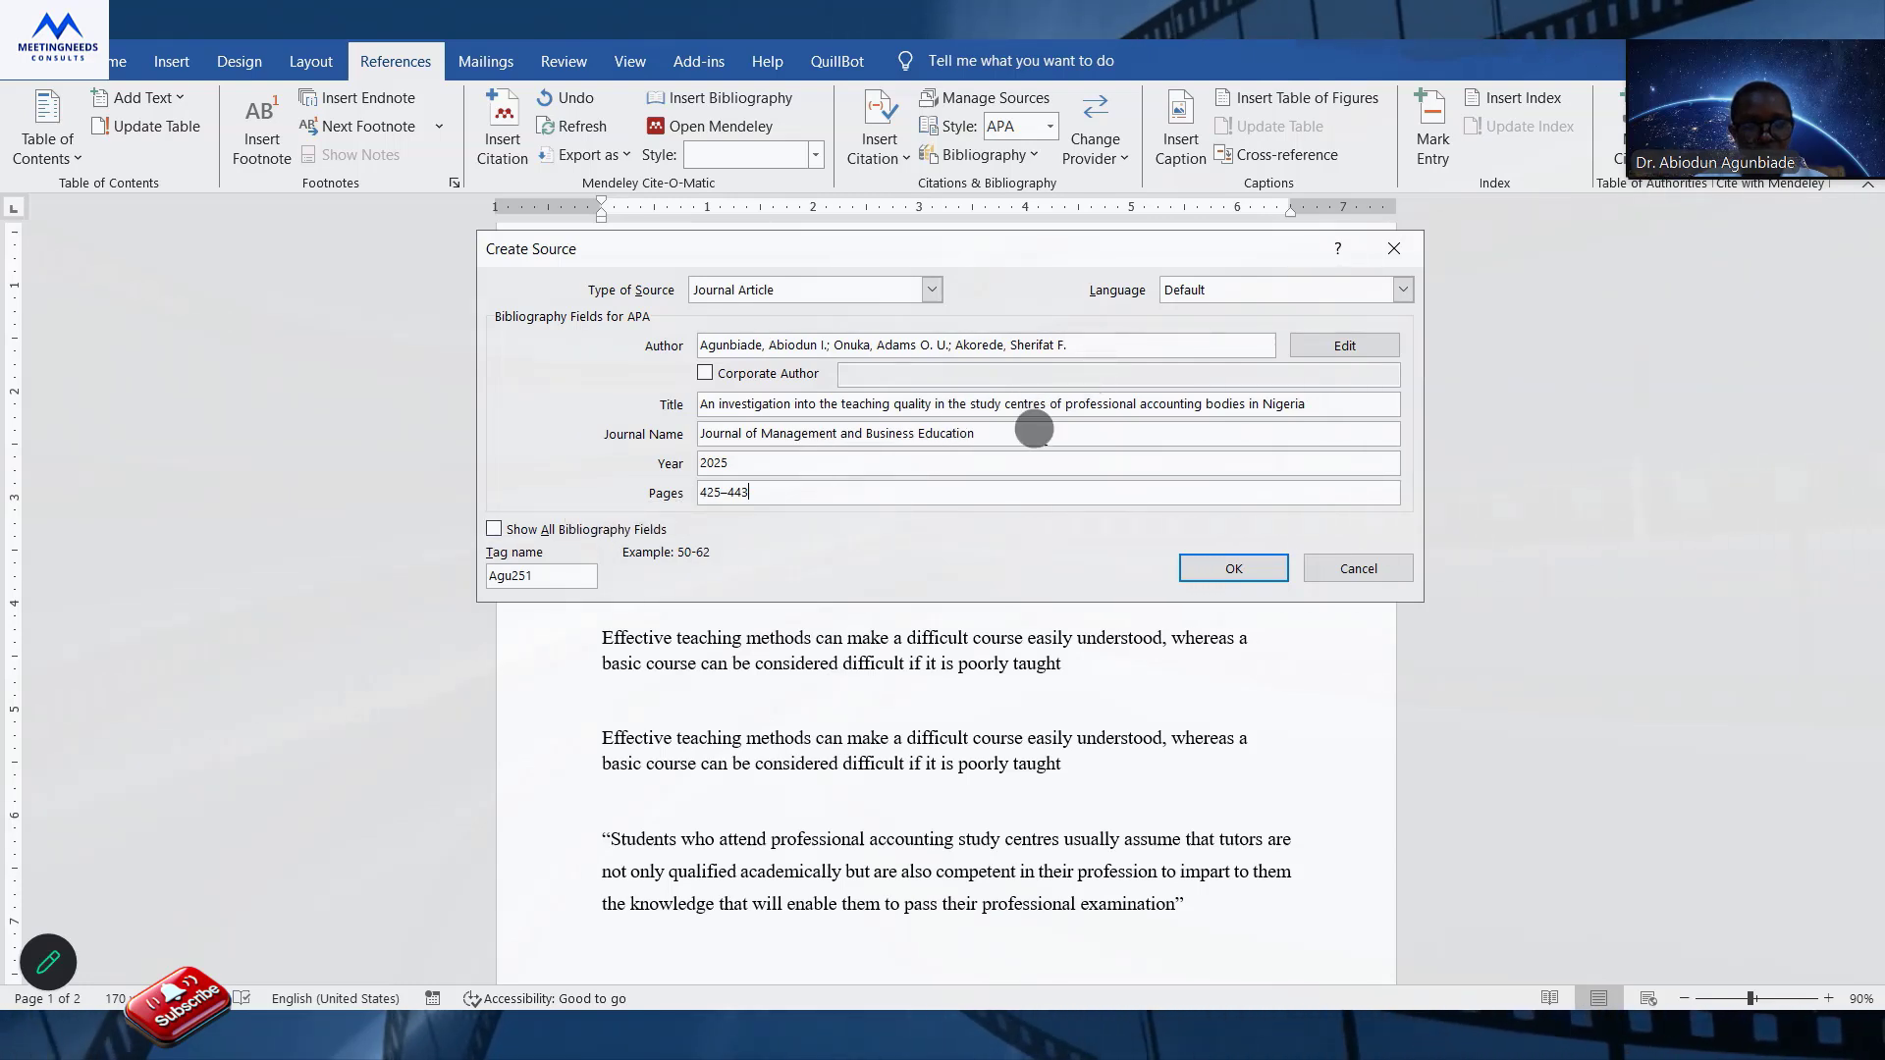
# Show all bibliography fields for the source and set the volume to 8 and the issue to 3.
pyautogui.click(570, 530)
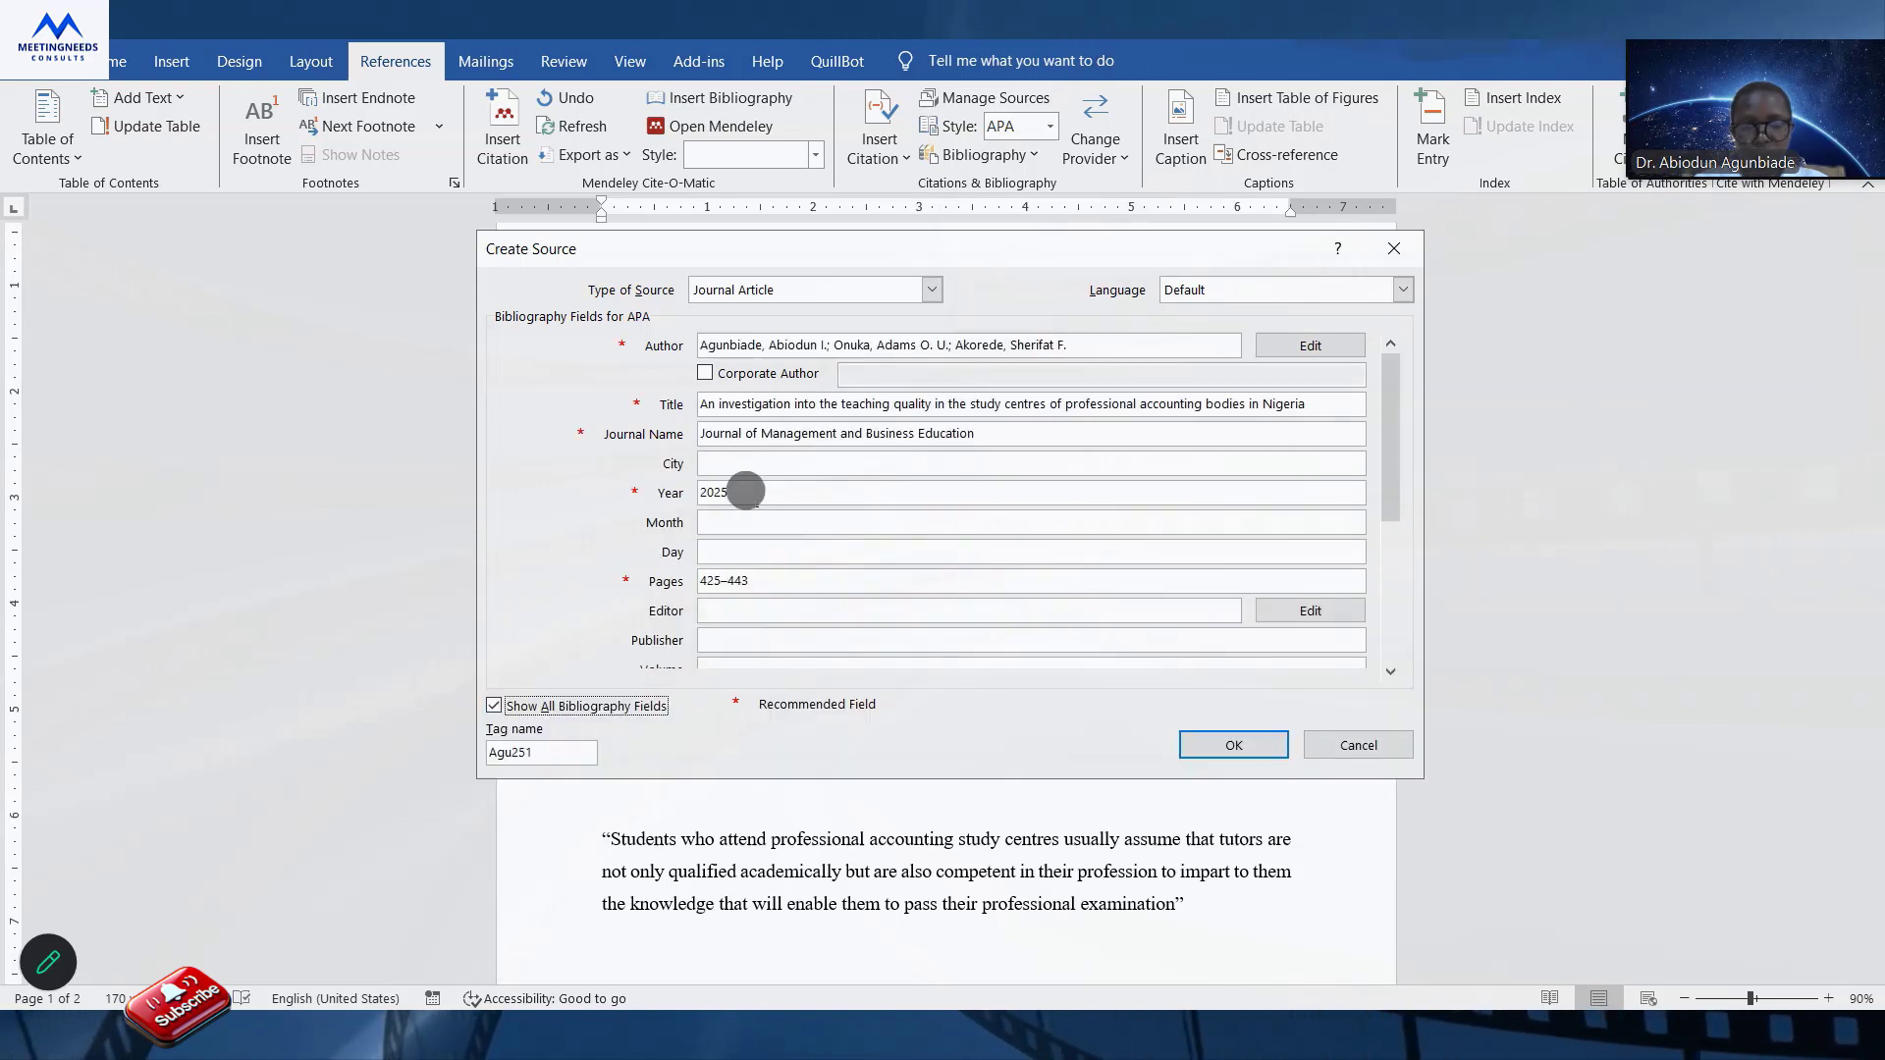
pyautogui.moveTo(1392, 452); pyautogui.dragTo(1401, 621)
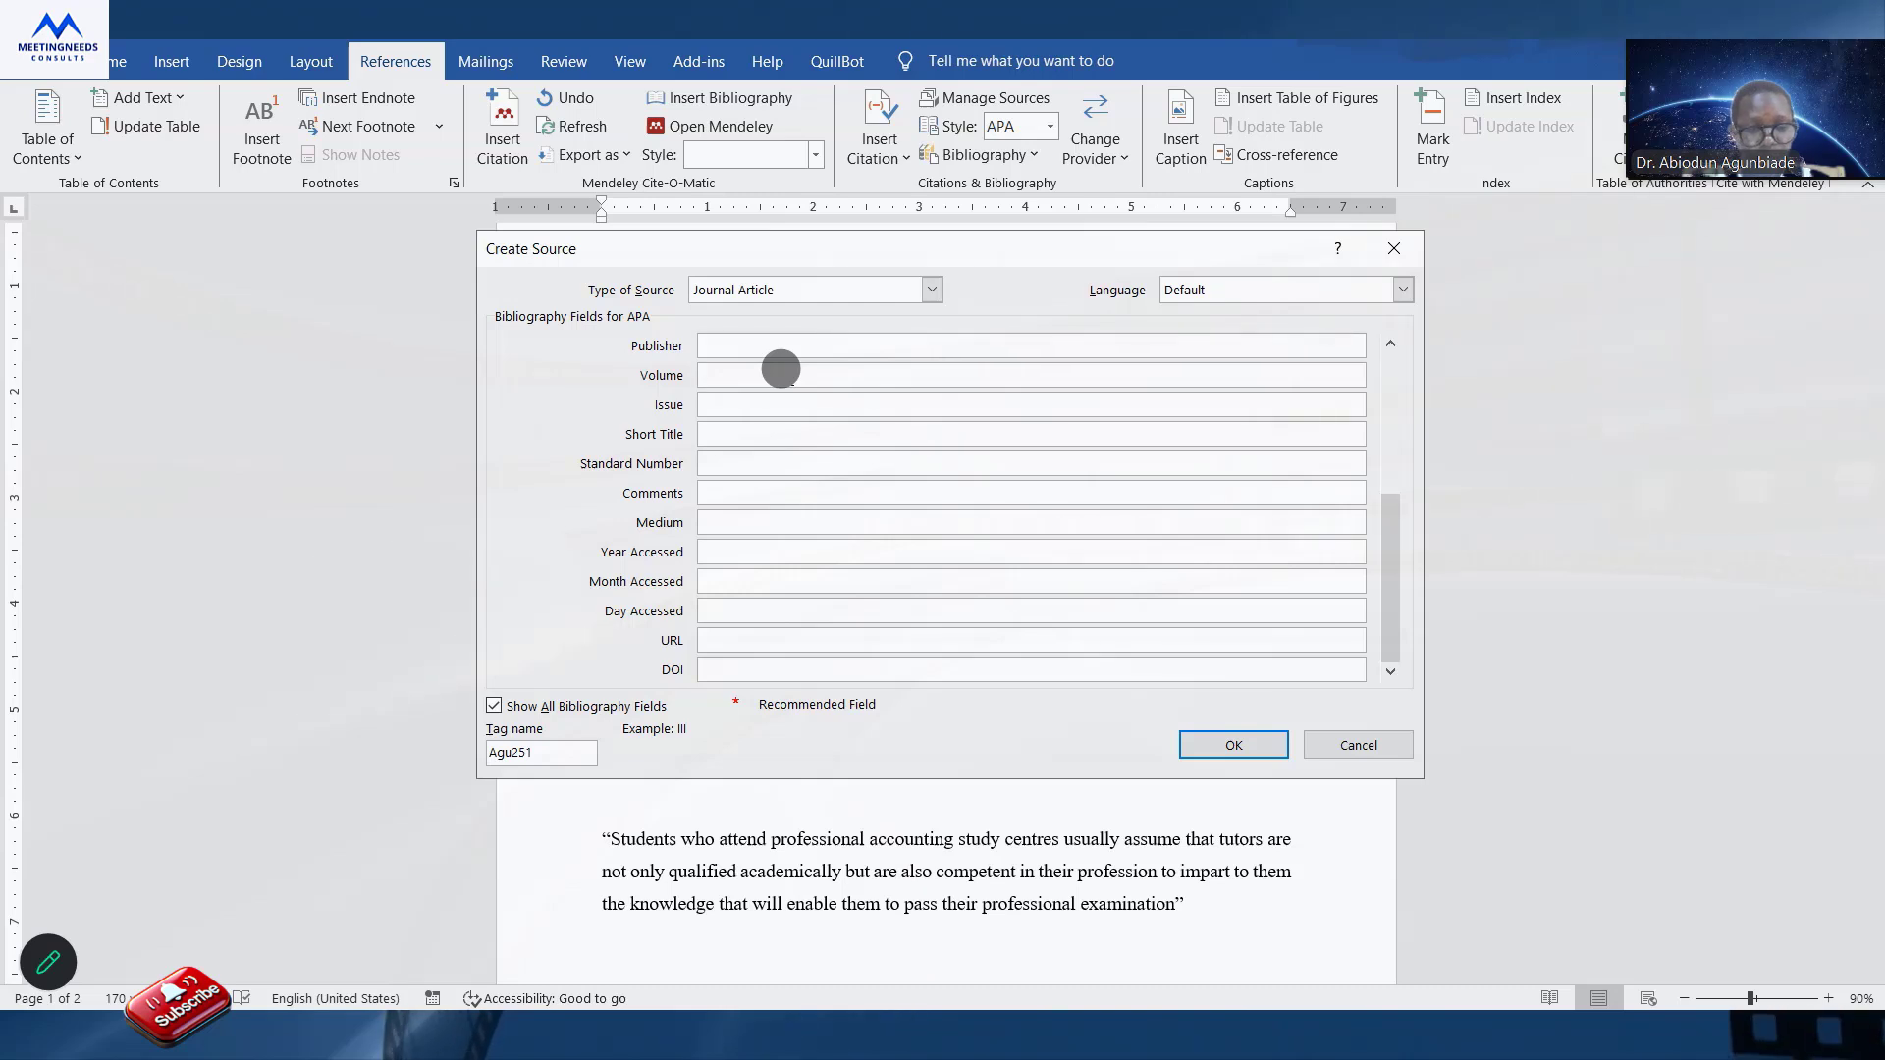
pyautogui.click(781, 369)
pyautogui.write('8')
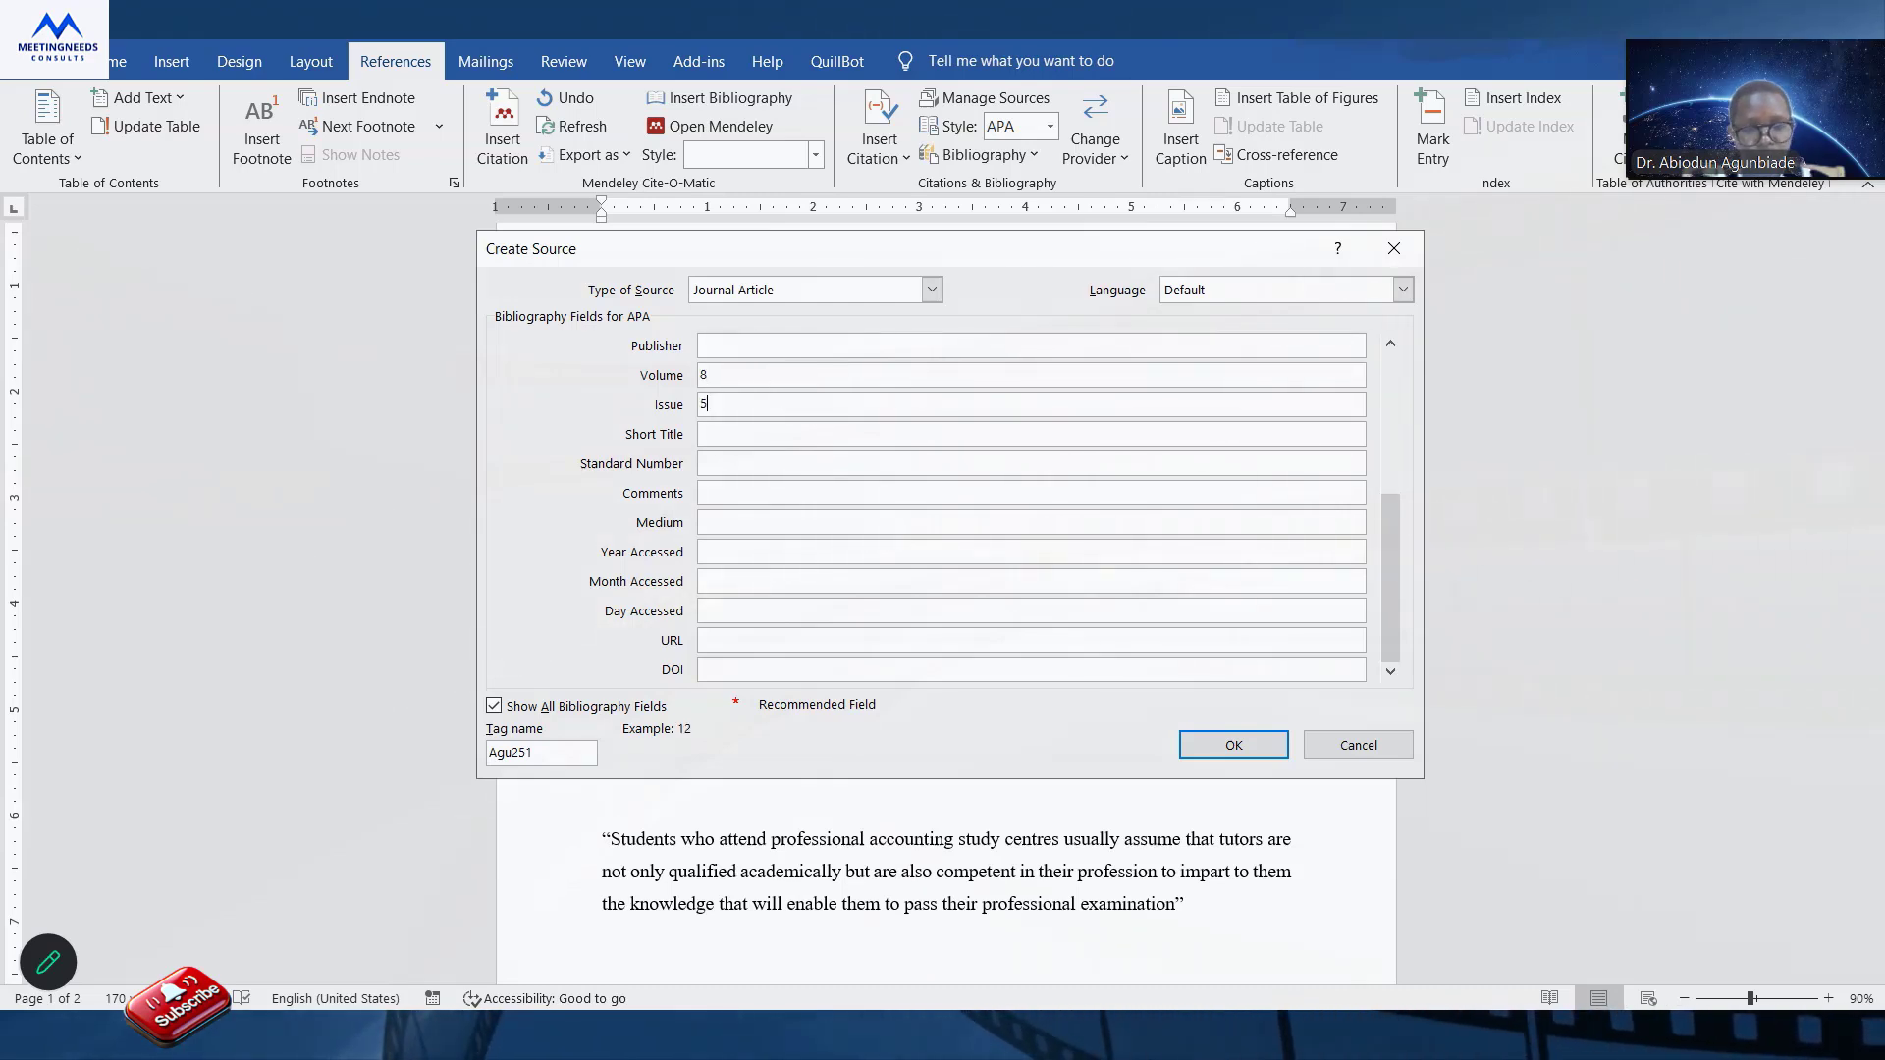
pyautogui.write('5')
pyautogui.press('BackSpace')
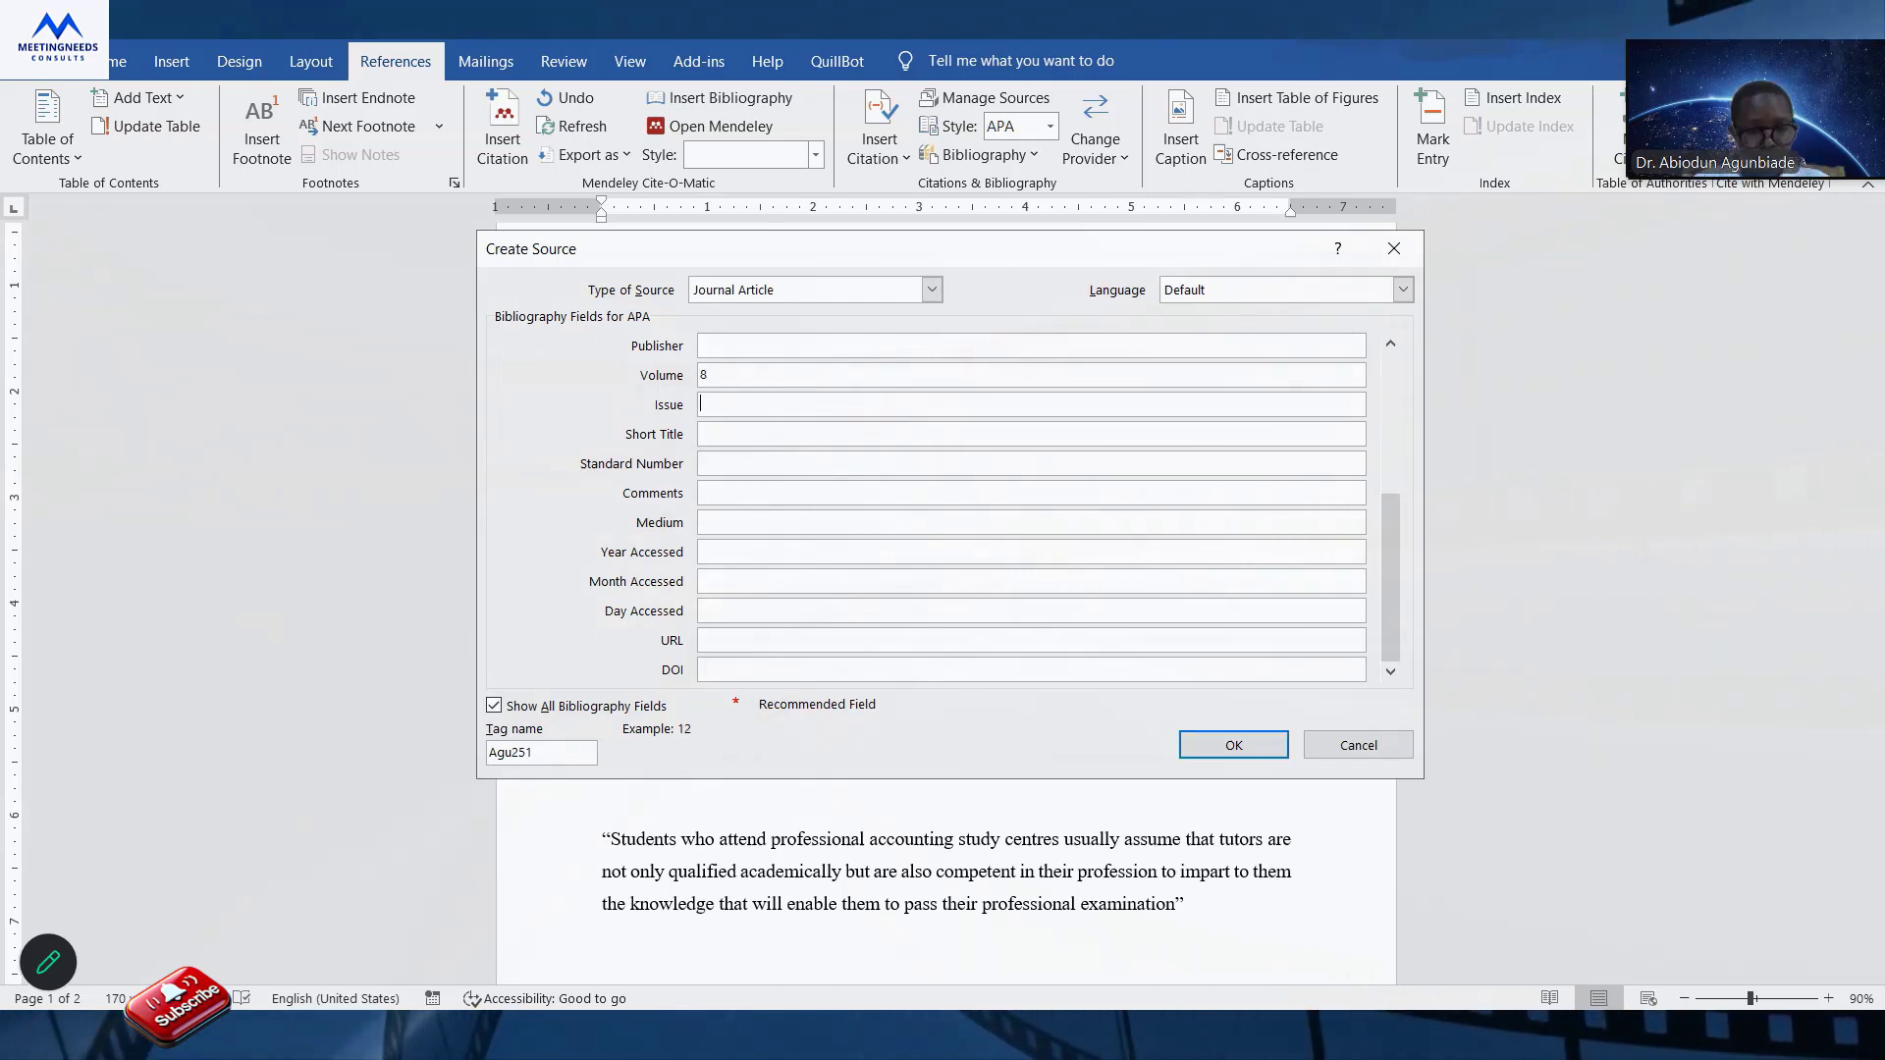
pyautogui.write('3')
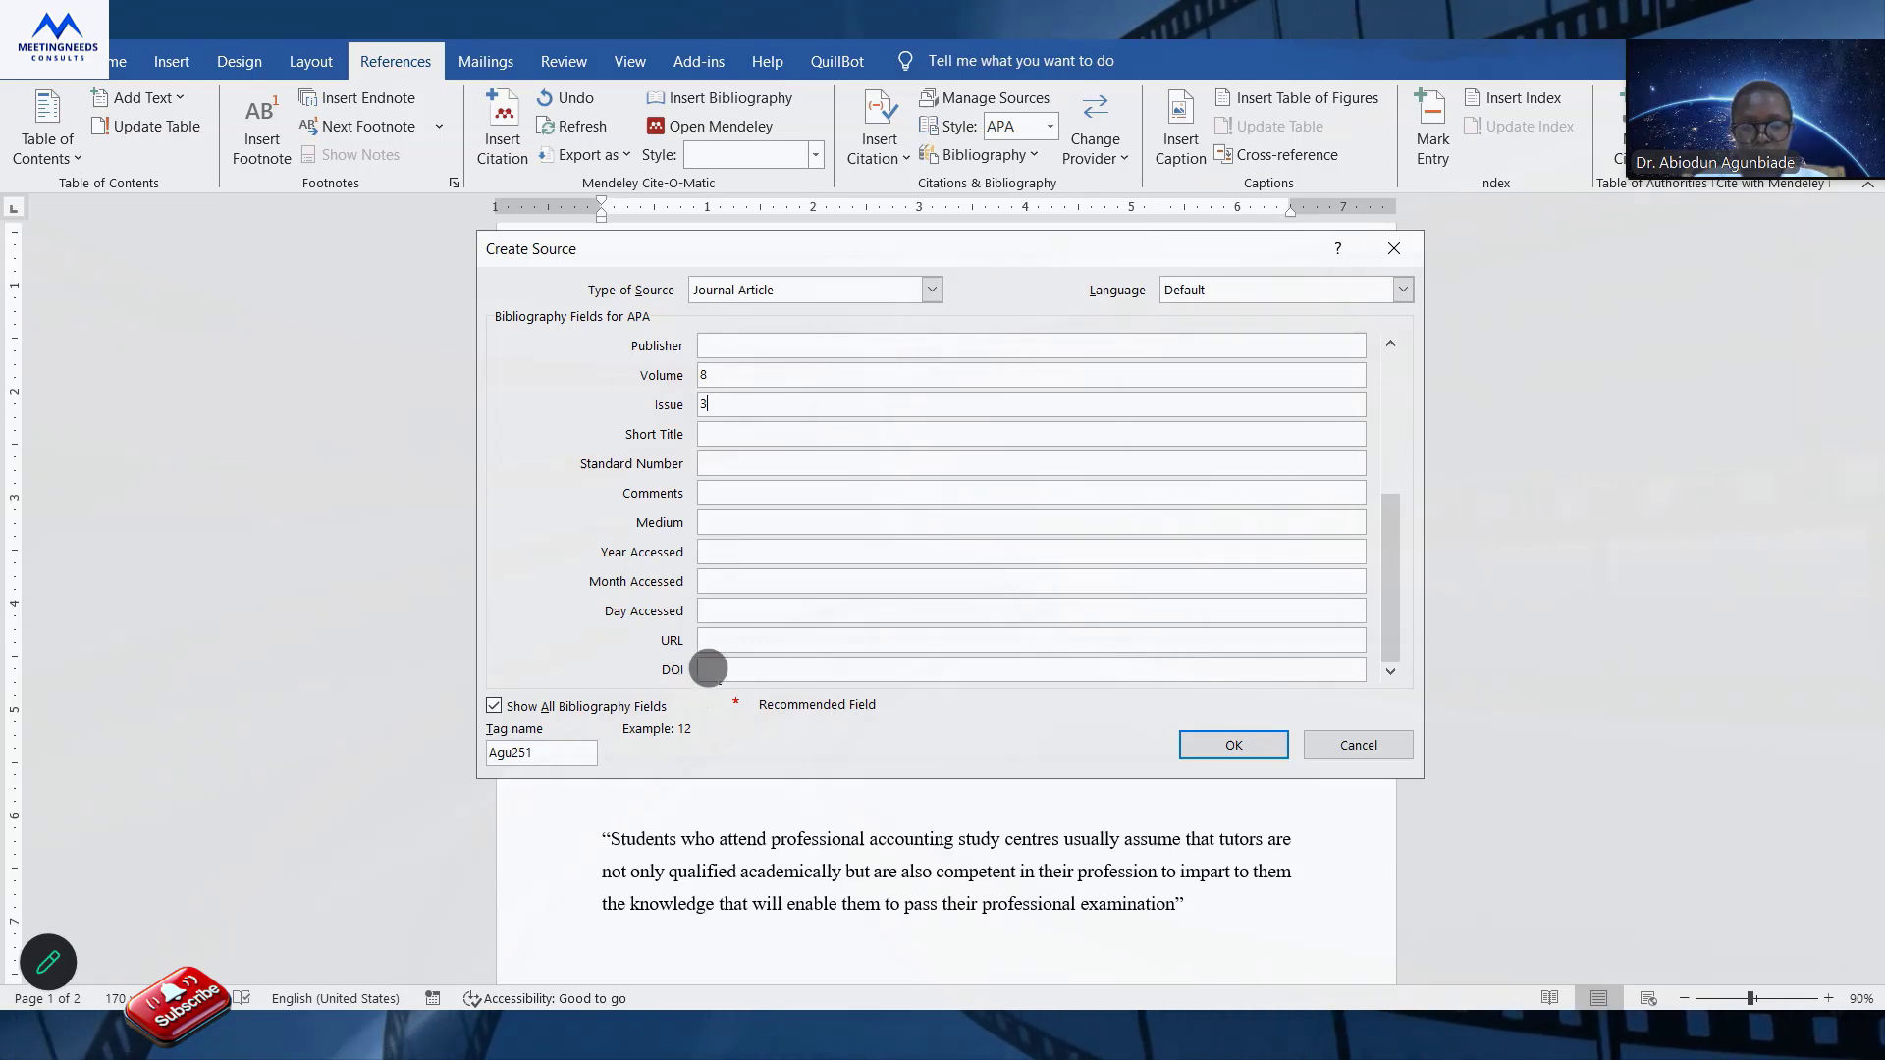
# Set the source's DOI to 10.35564/jmbe.2025.0023, save the source, and end the first cited sentence with a period.
pyautogui.click(709, 664)
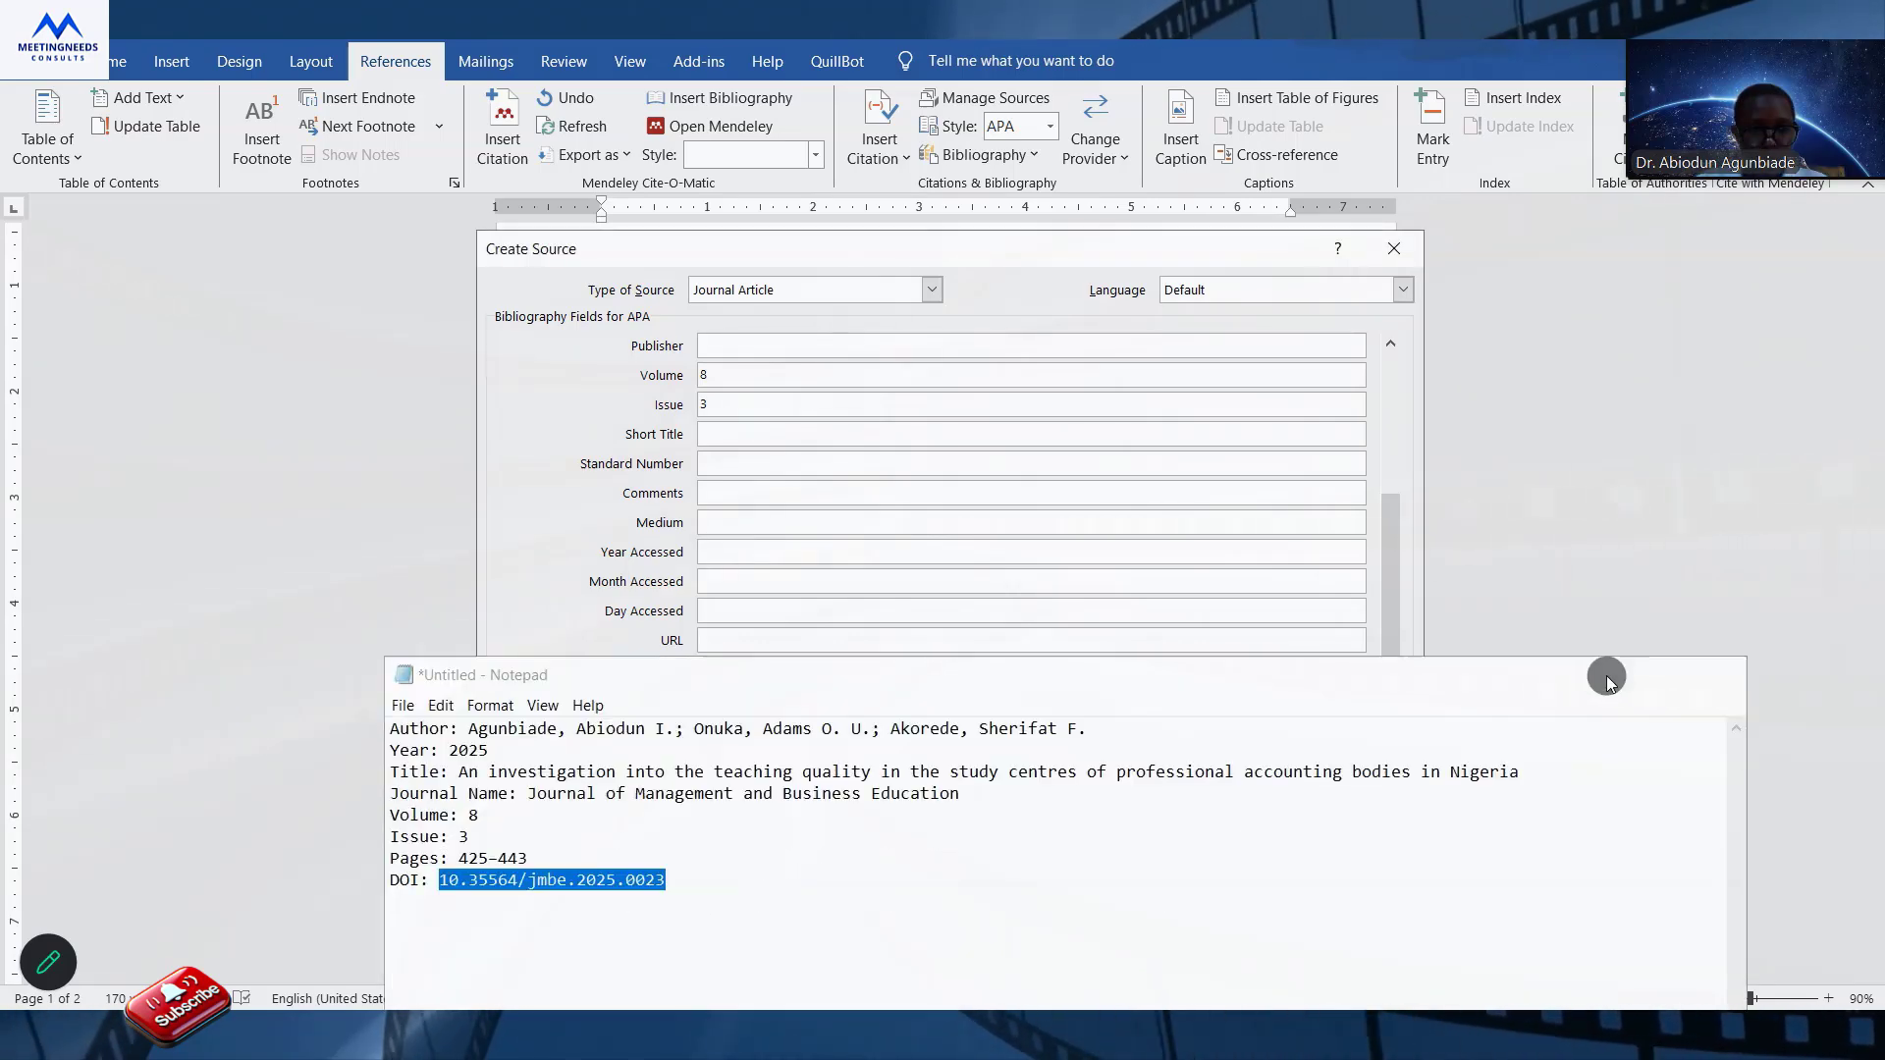
pyautogui.click(1604, 677)
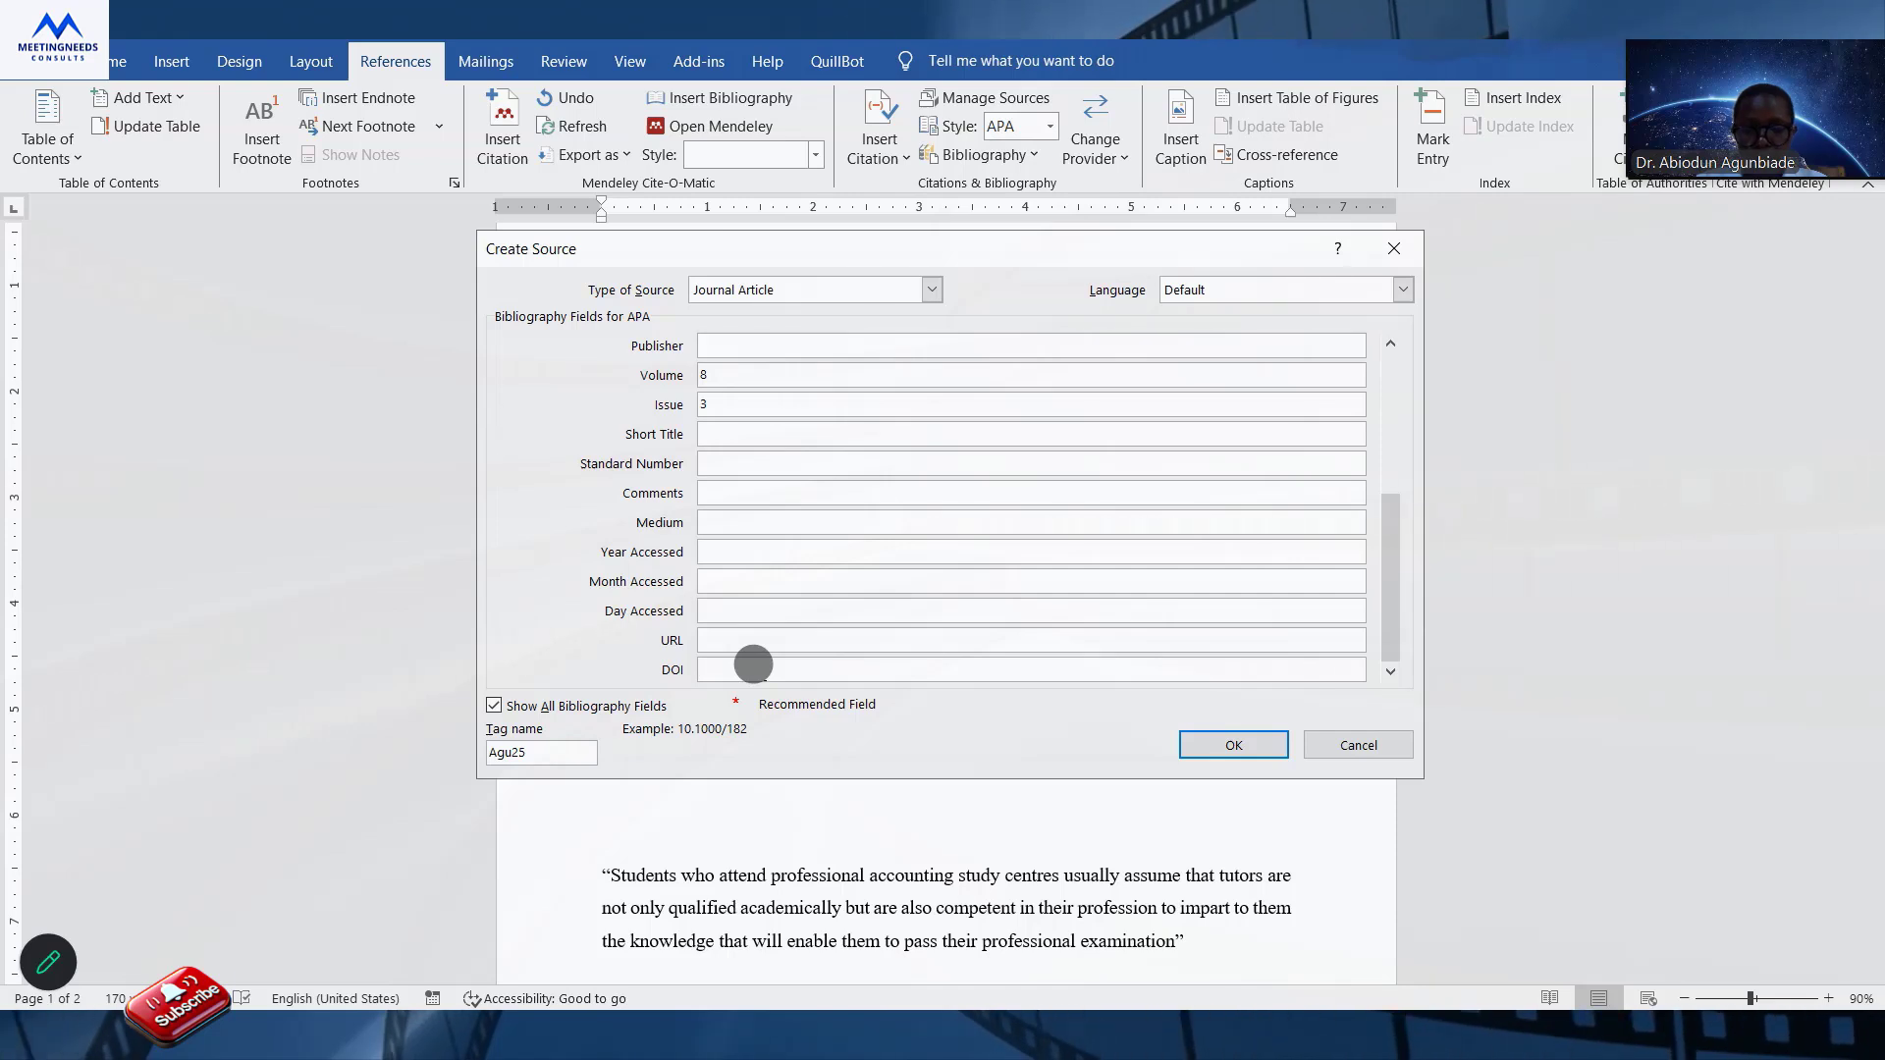
pyautogui.write('10.35564/jrnbe.2025.0023')
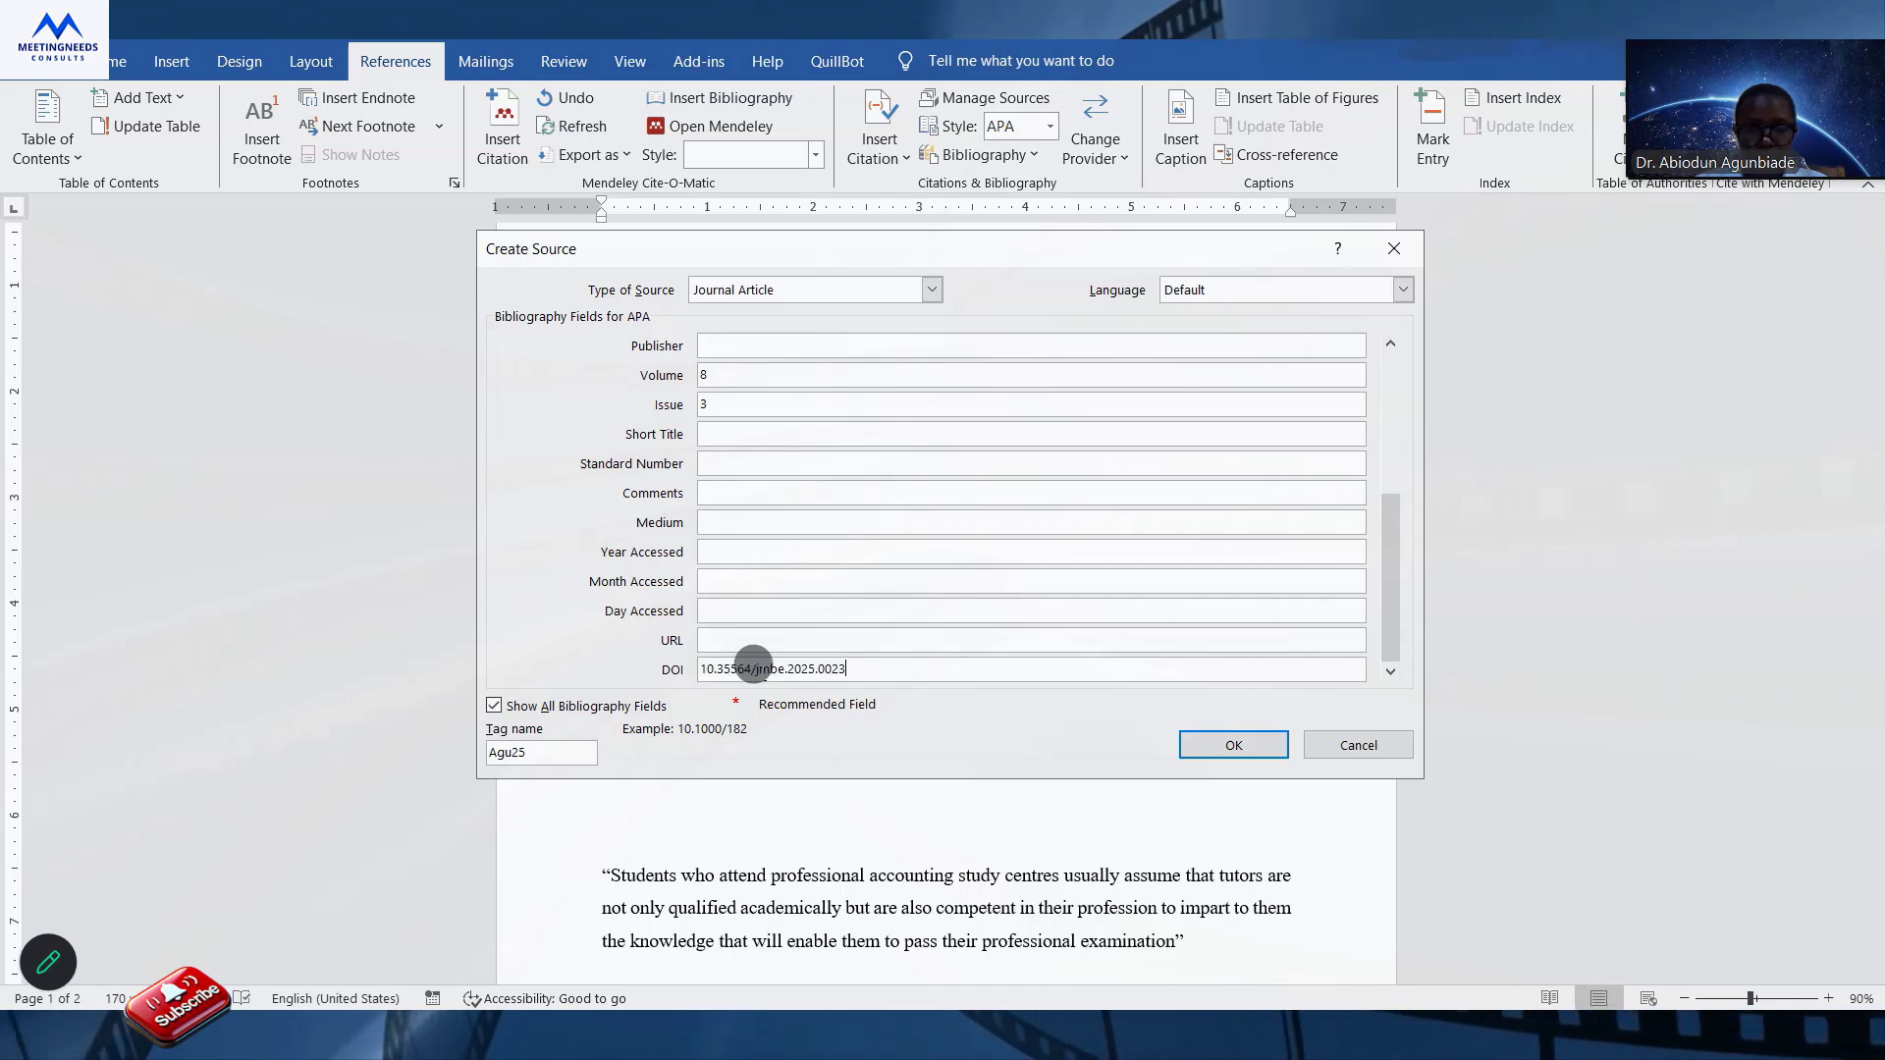
pyautogui.click(1234, 745)
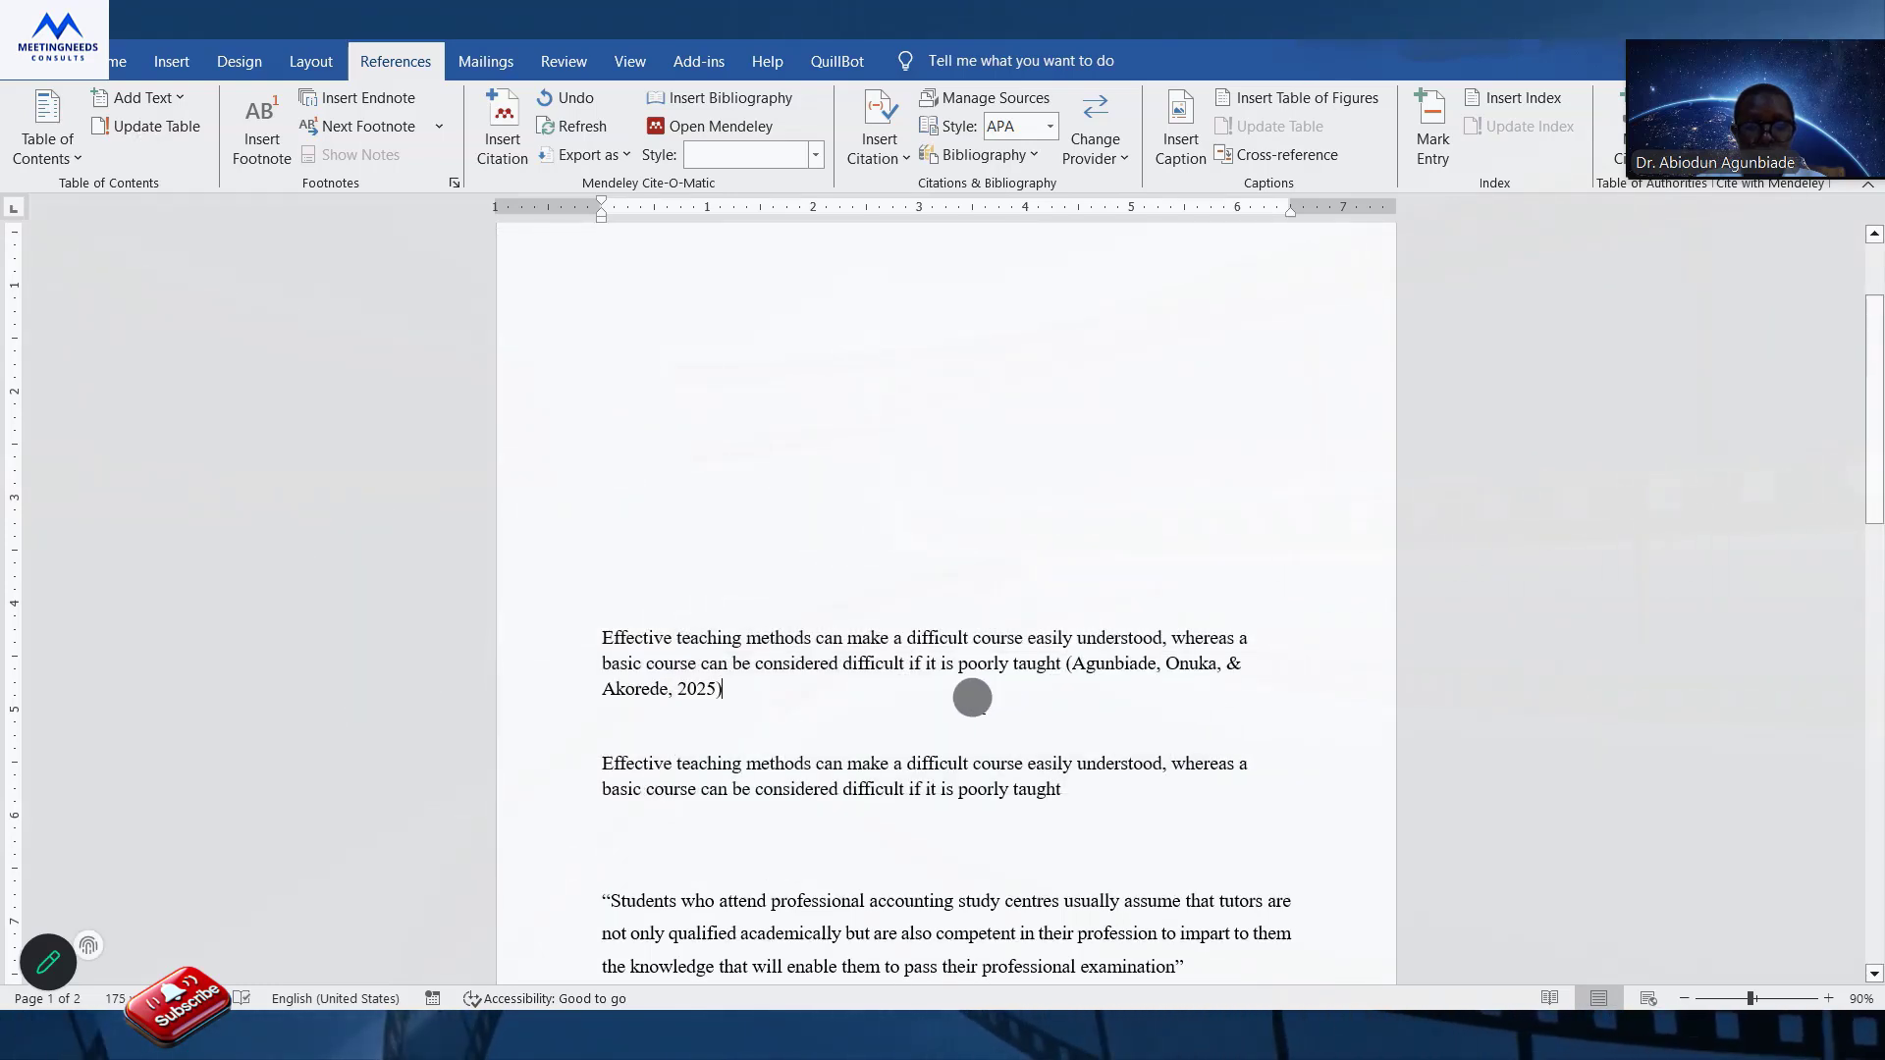
pyautogui.write('.')
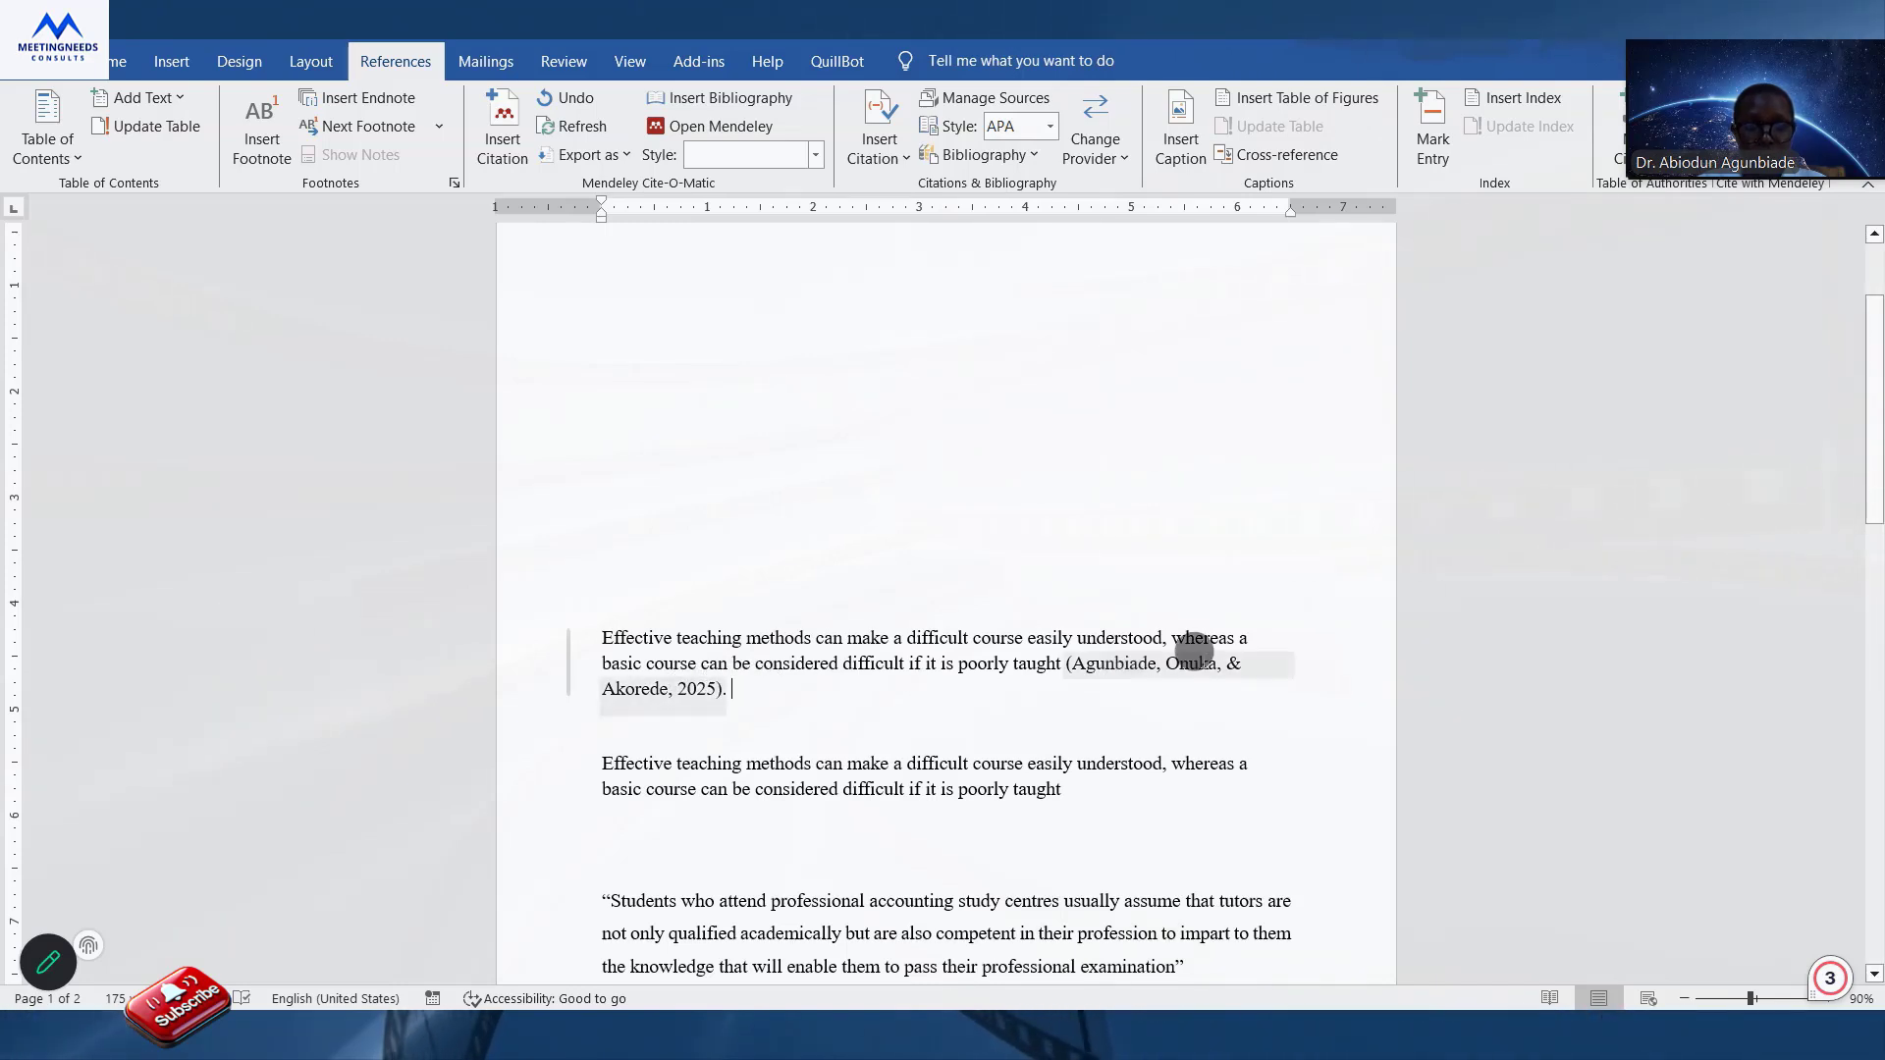
# Check the options available for the citation at the end of the first paragraph.
pyautogui.click(1257, 663)
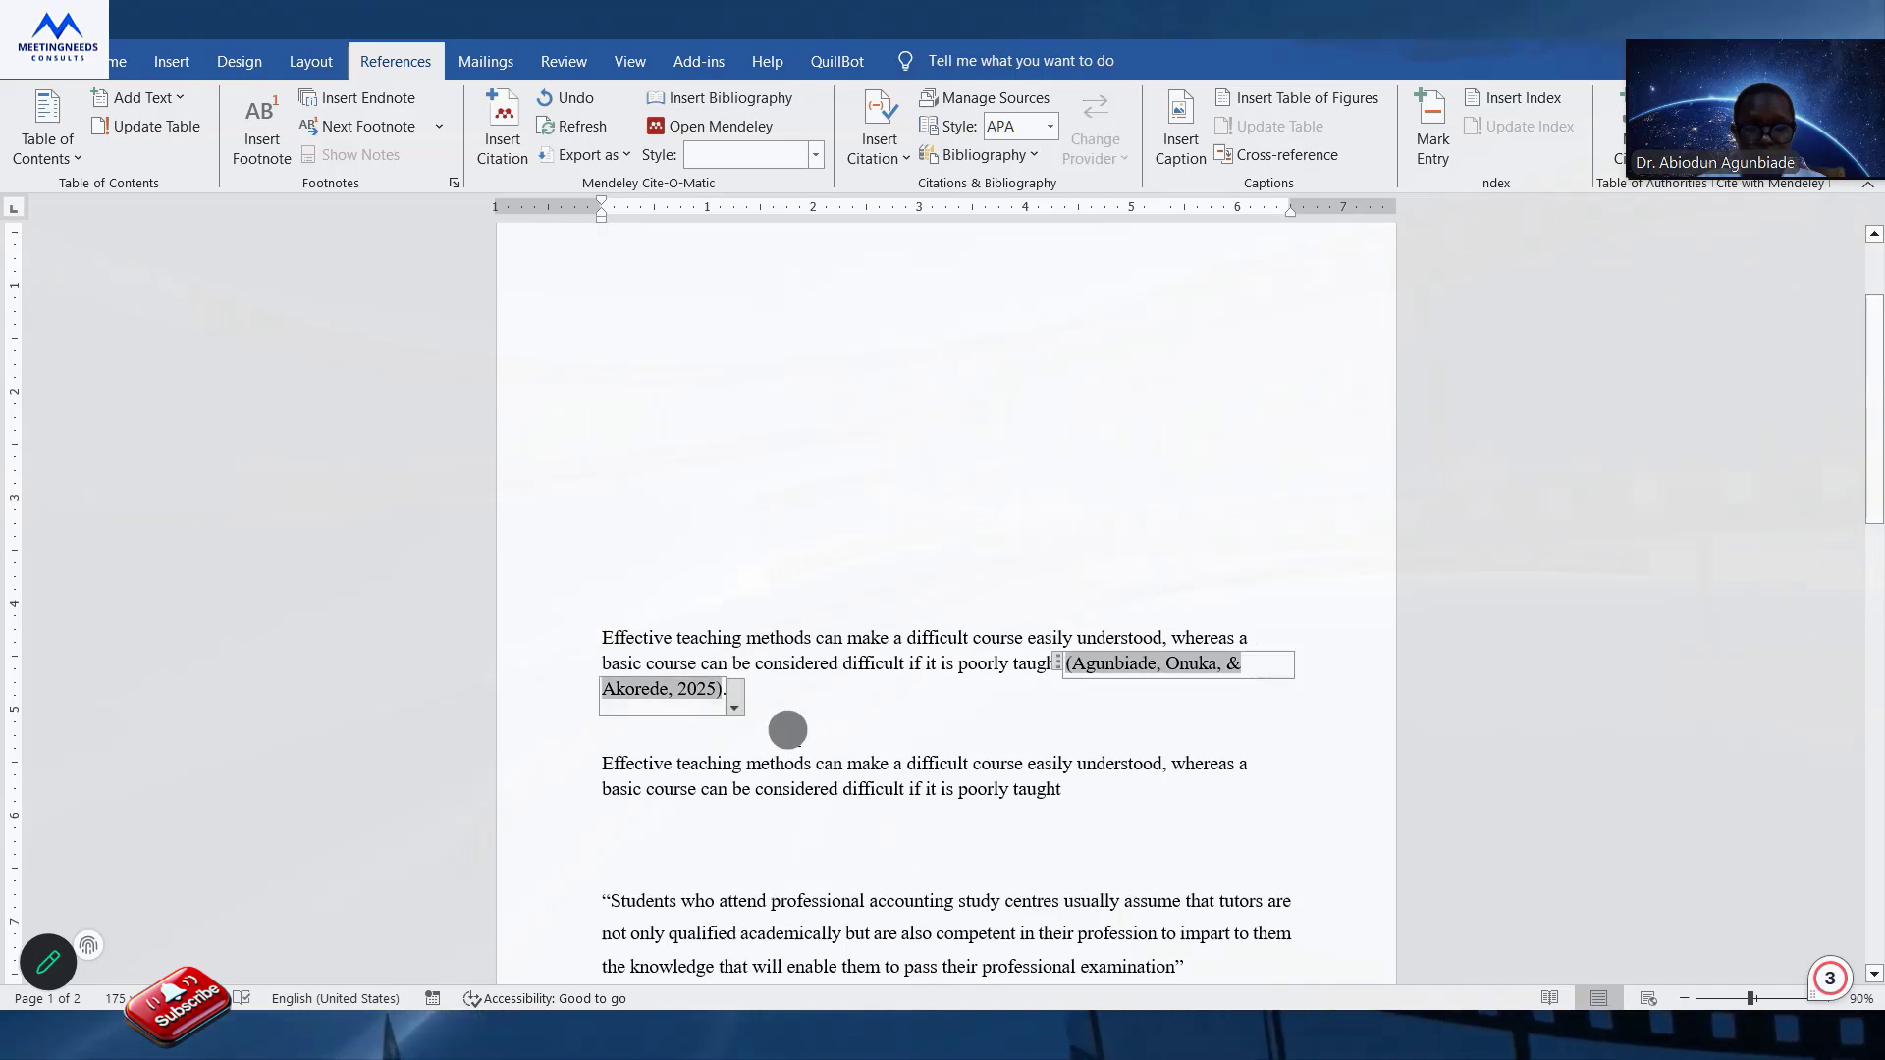
pyautogui.click(738, 701)
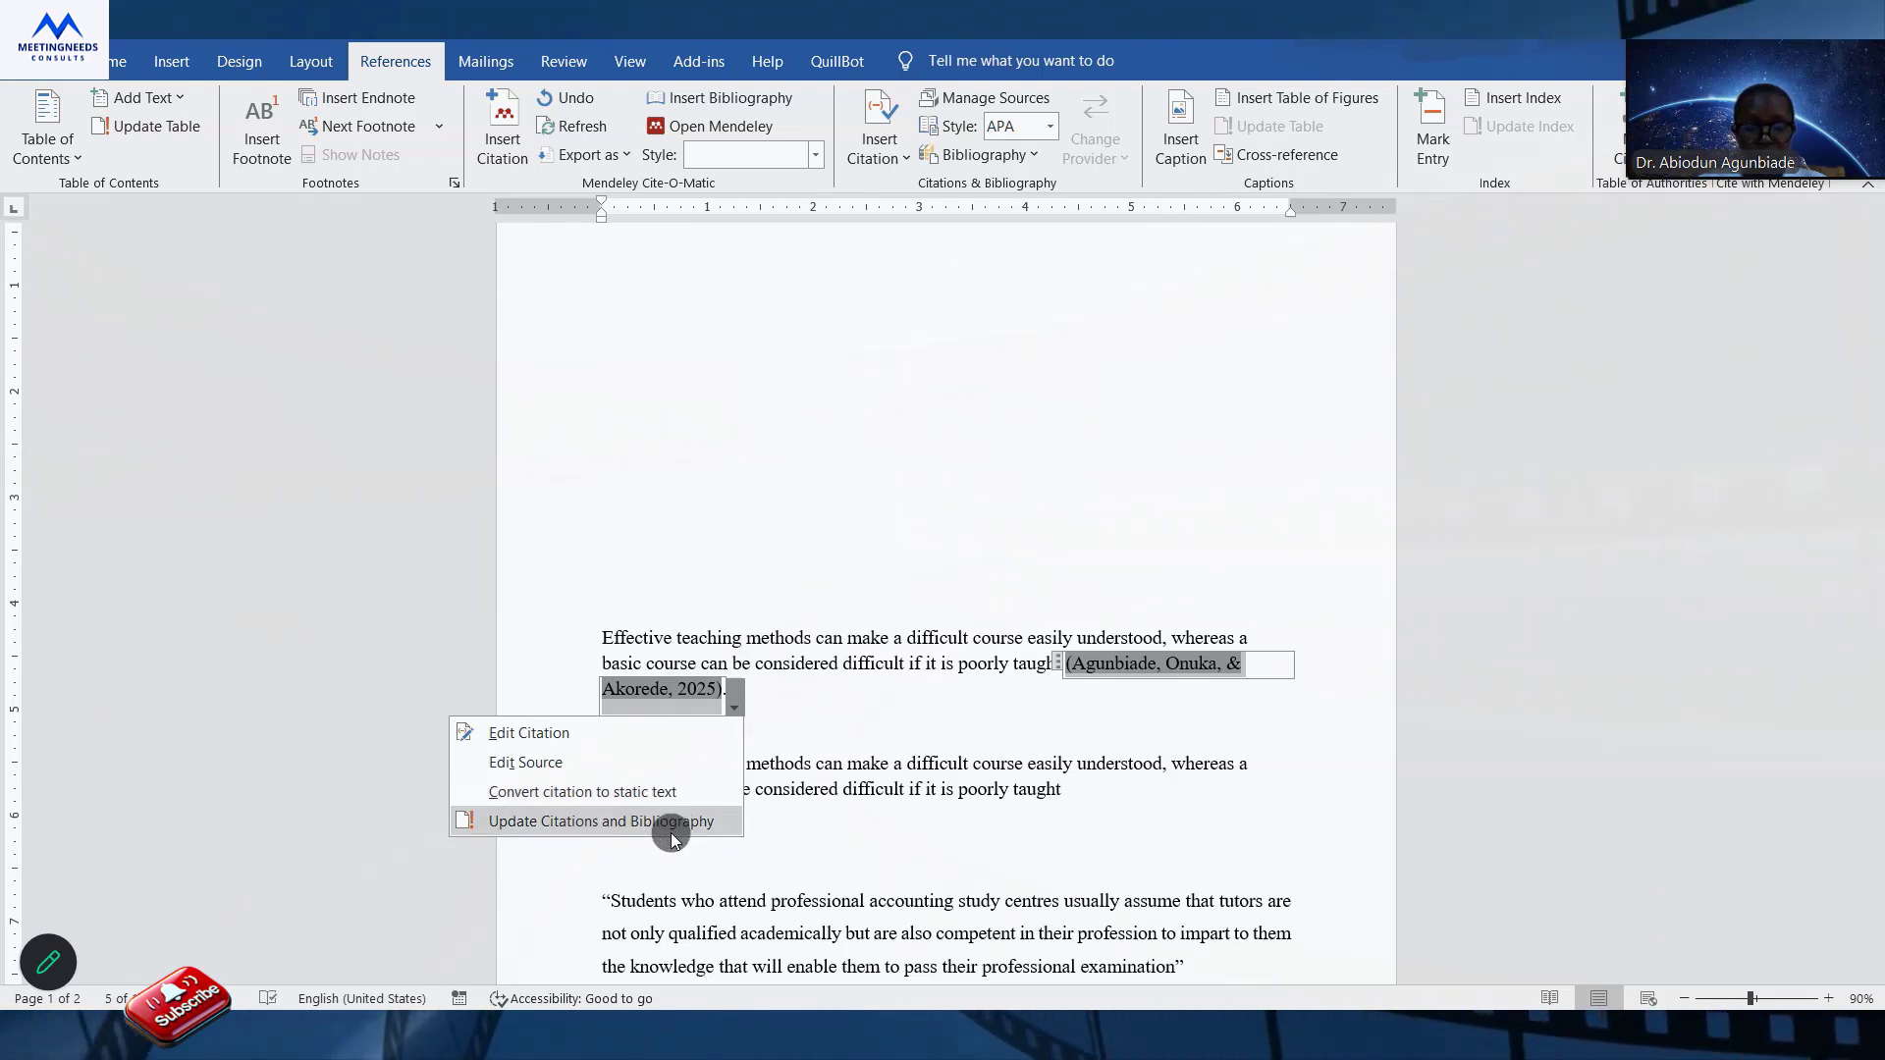
pyautogui.click(829, 698)
# Insert a citation placeholder named Source5 at the end of the second paragraph and close the sentence with a period.
pyautogui.click(1075, 786)
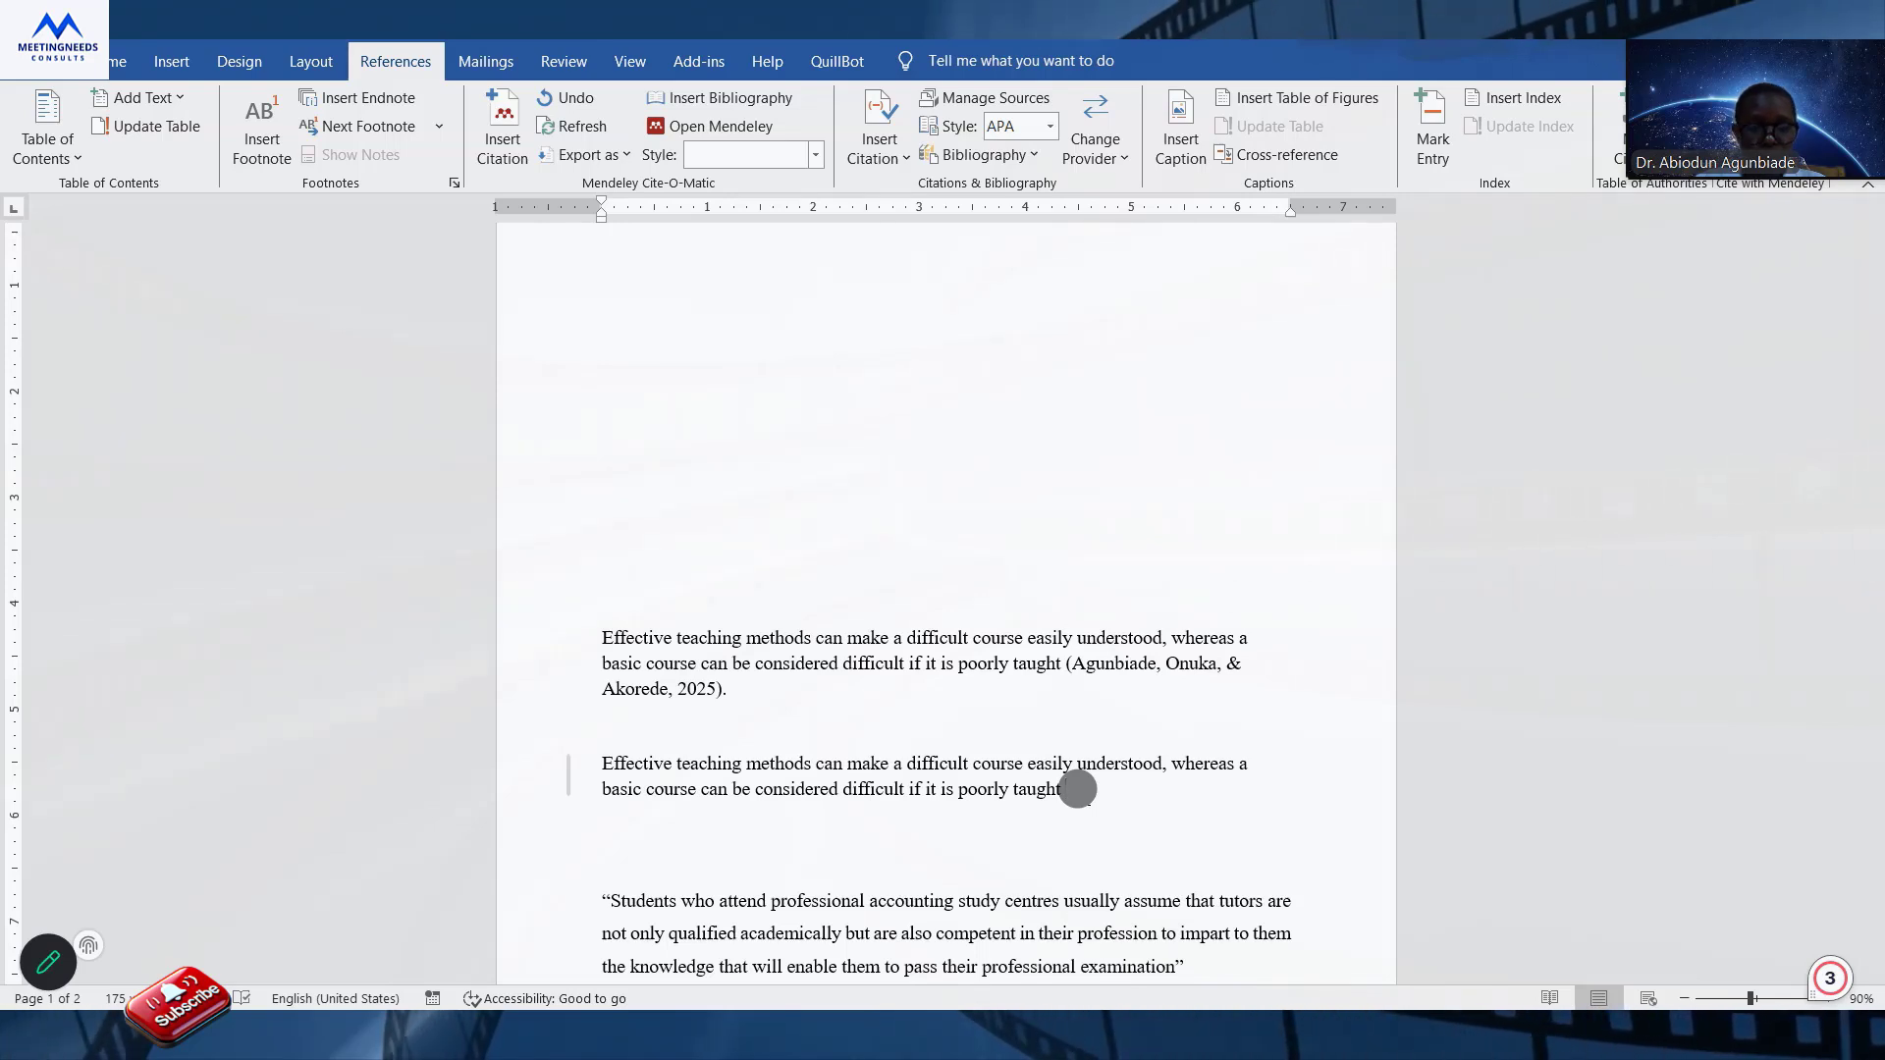
pyautogui.click(888, 157)
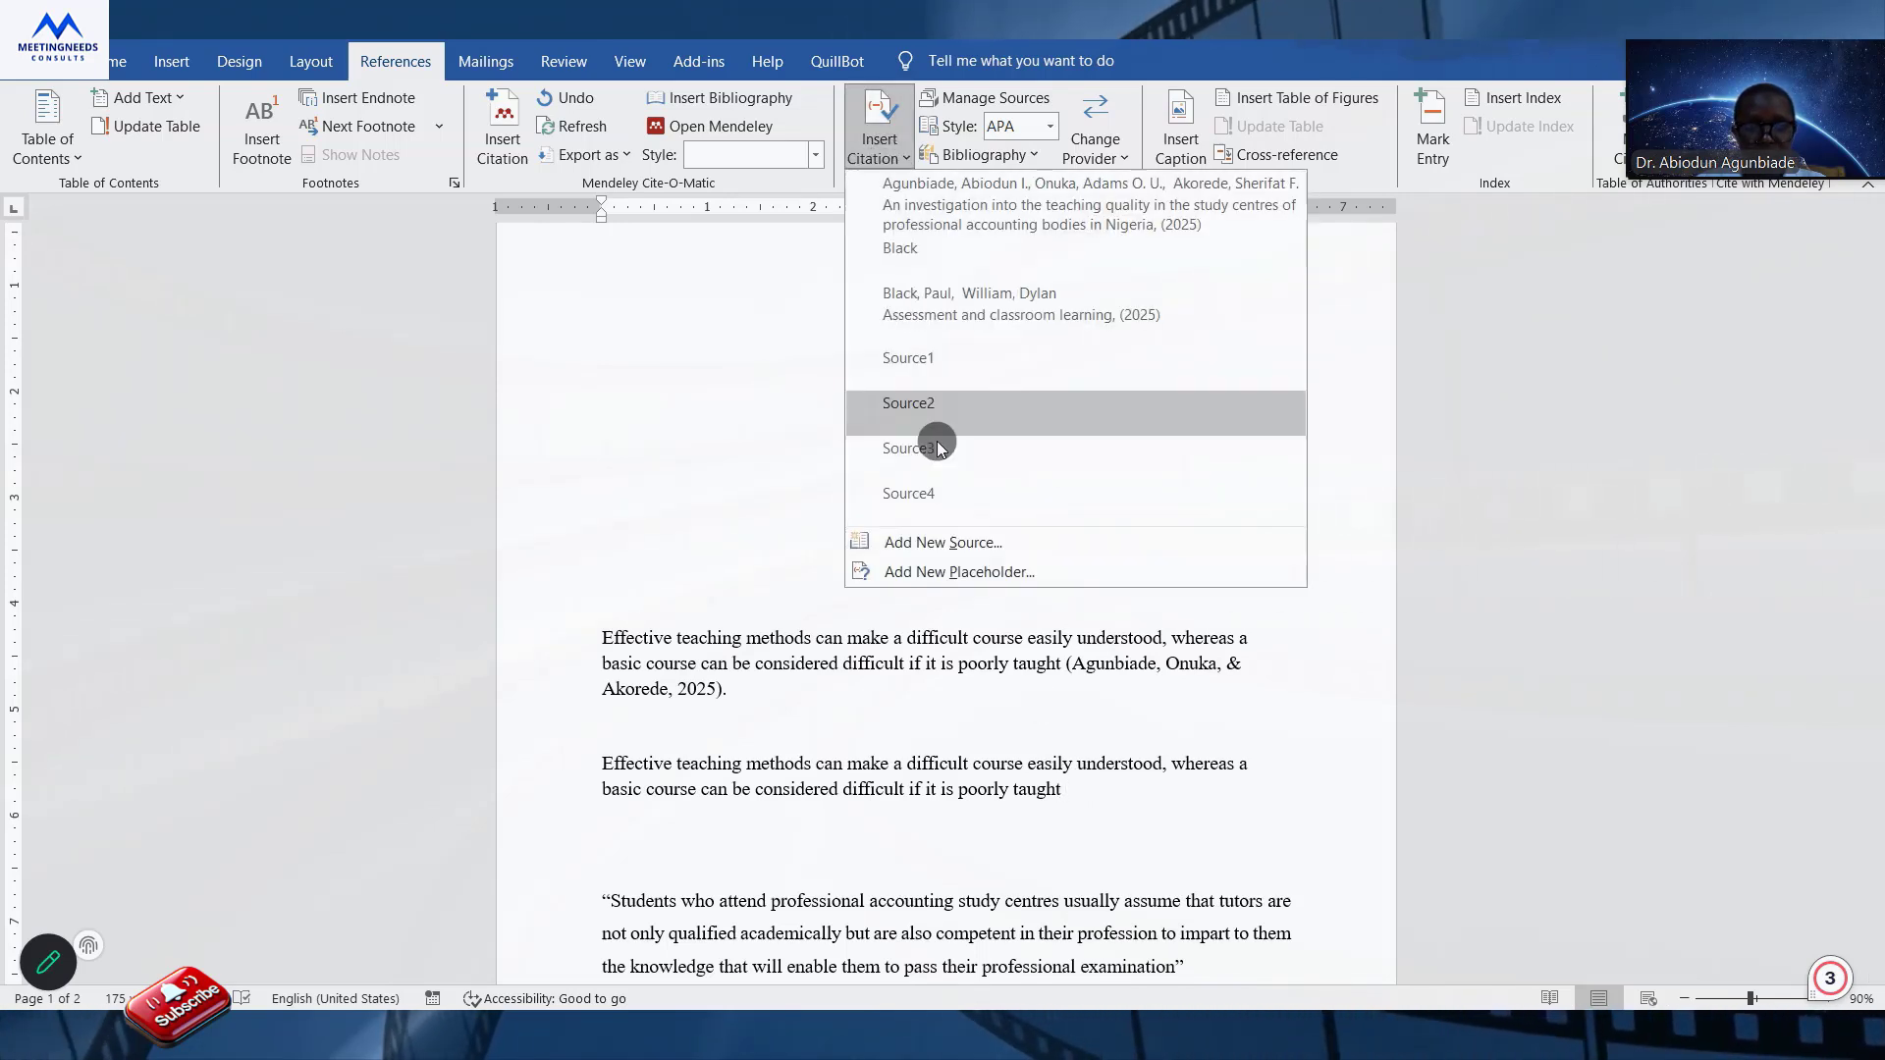
pyautogui.click(952, 572)
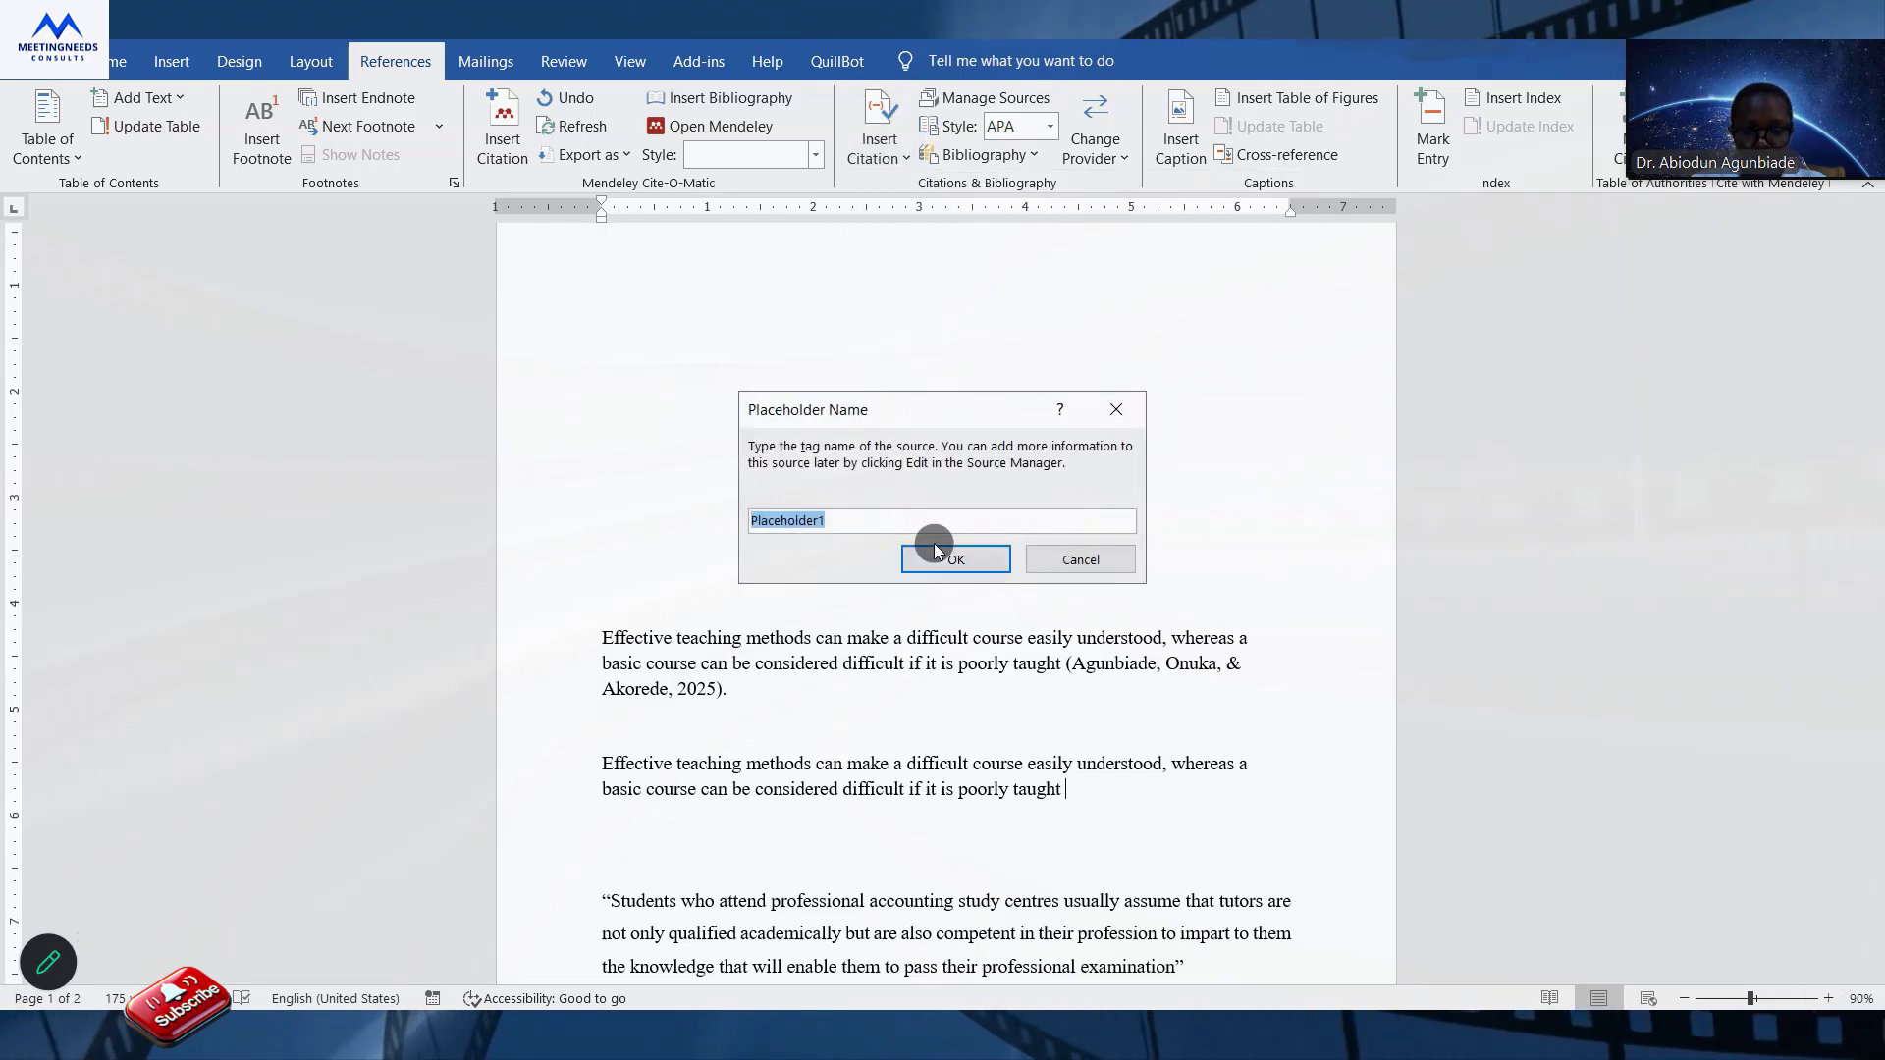
pyautogui.write('S')
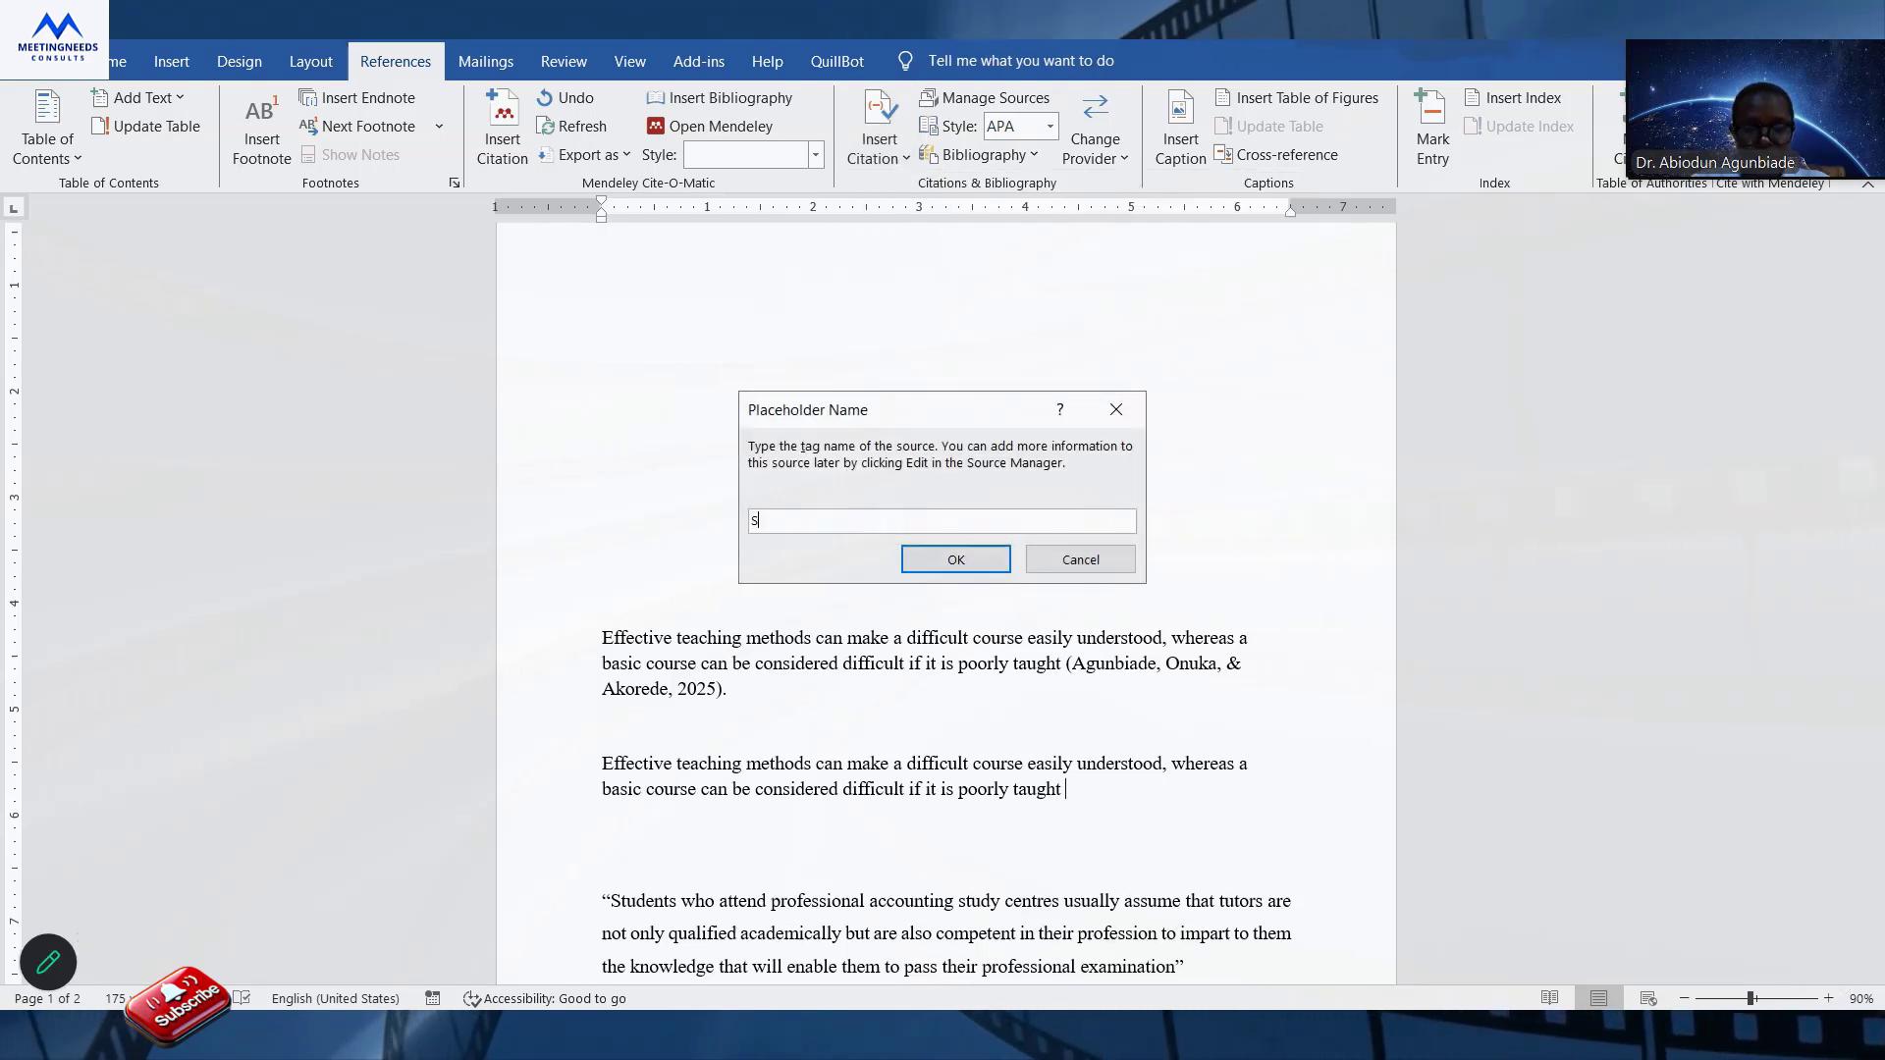
pyautogui.write('ourn')
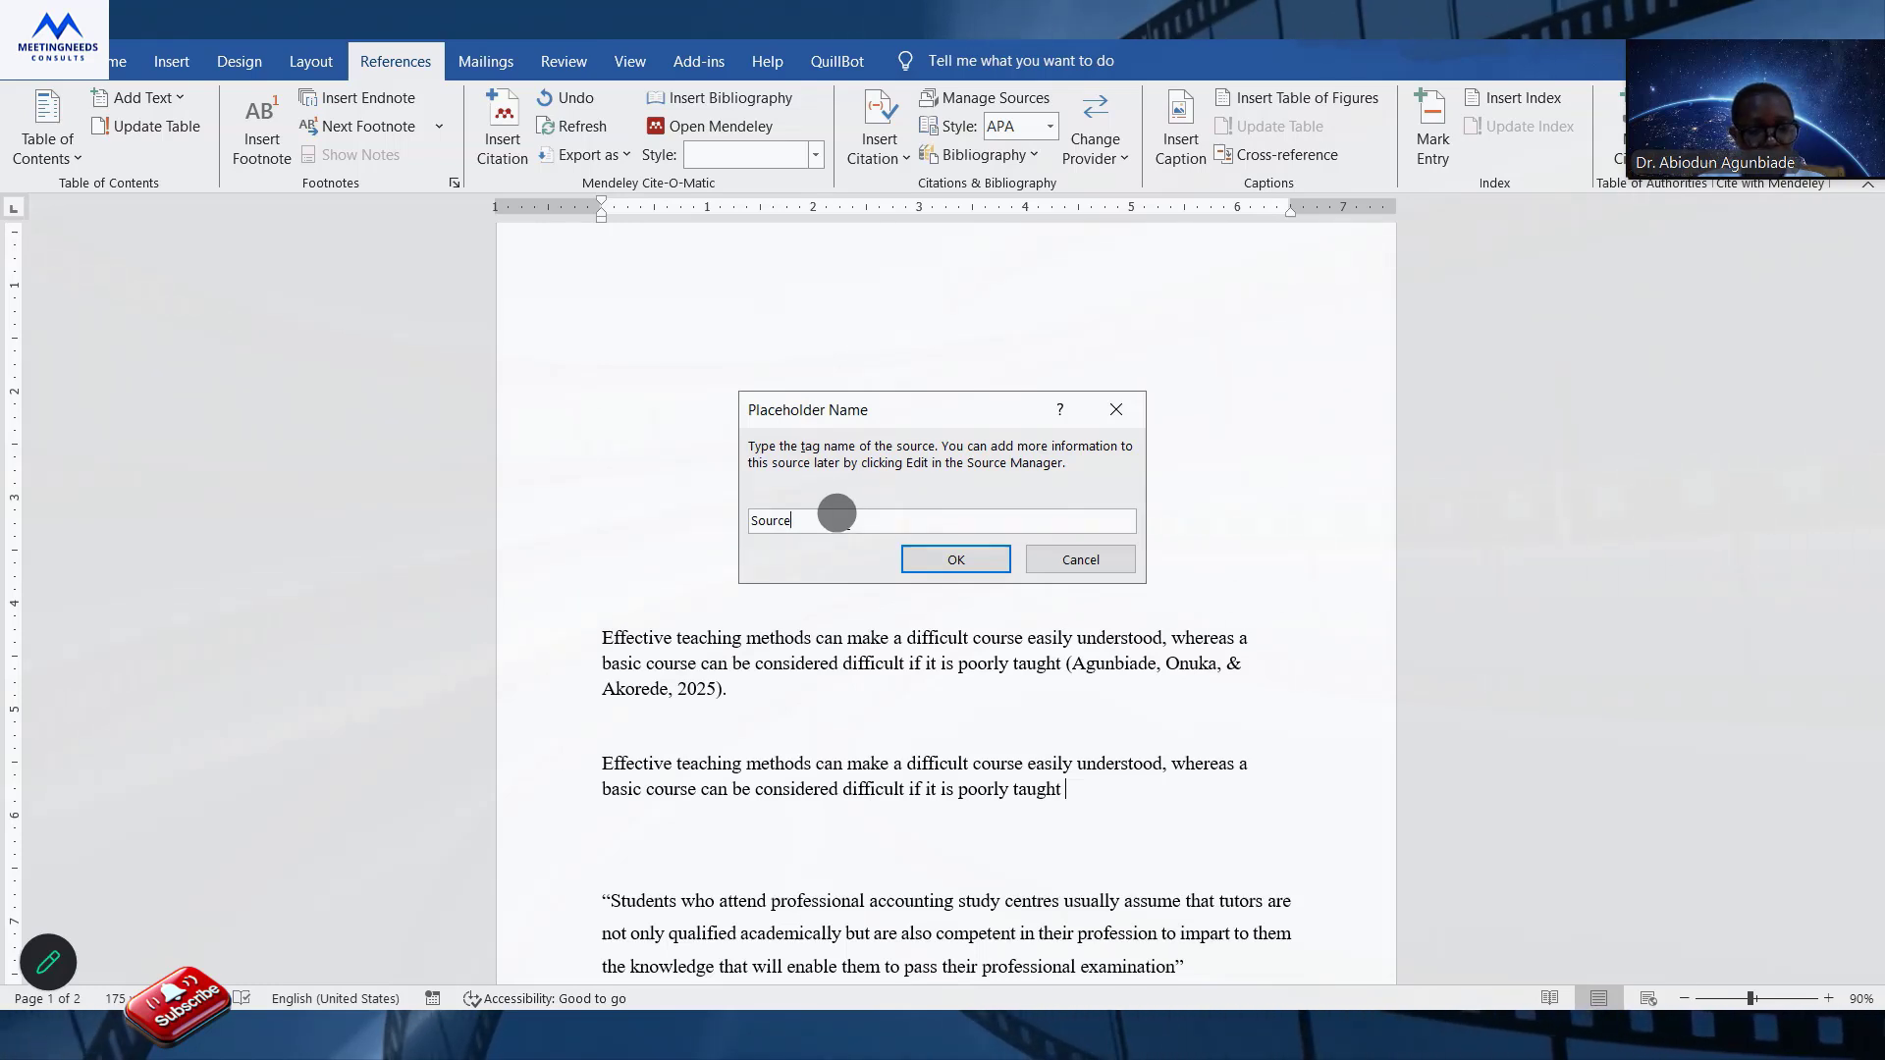
pyautogui.write('5')
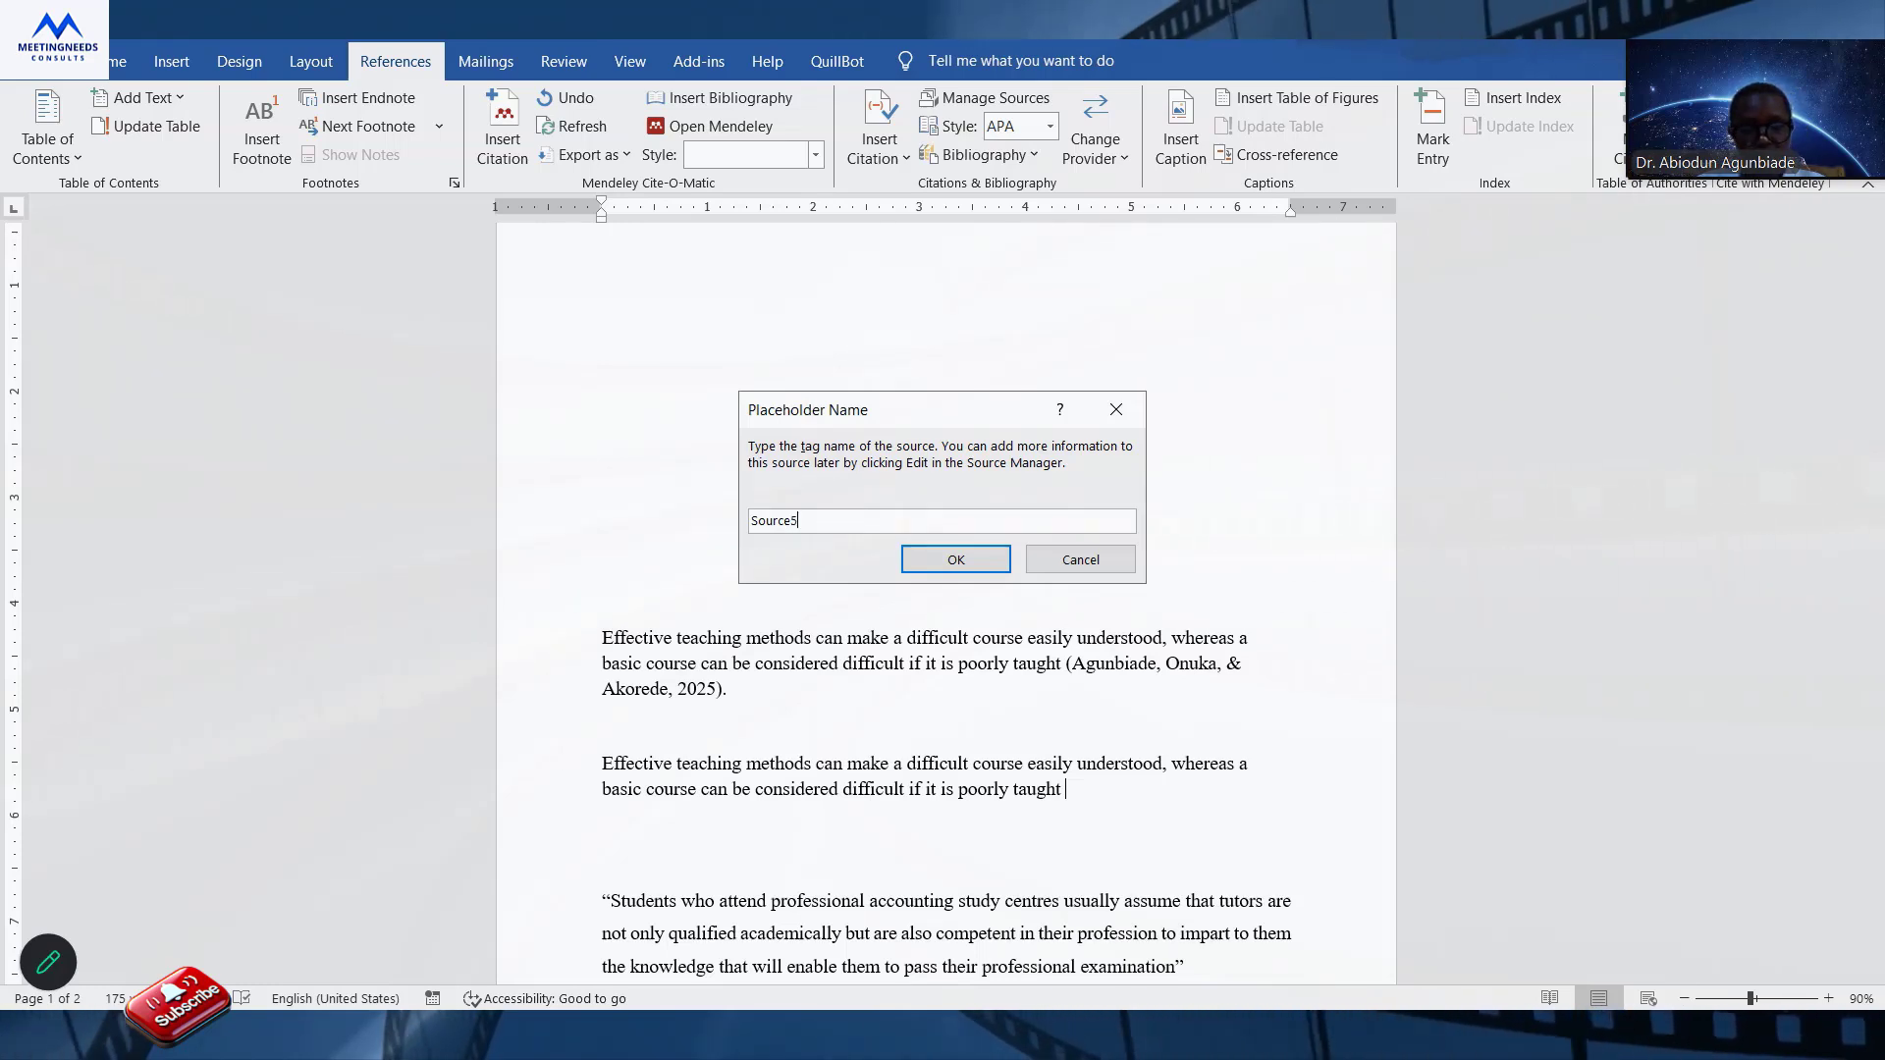
pyautogui.click(962, 562)
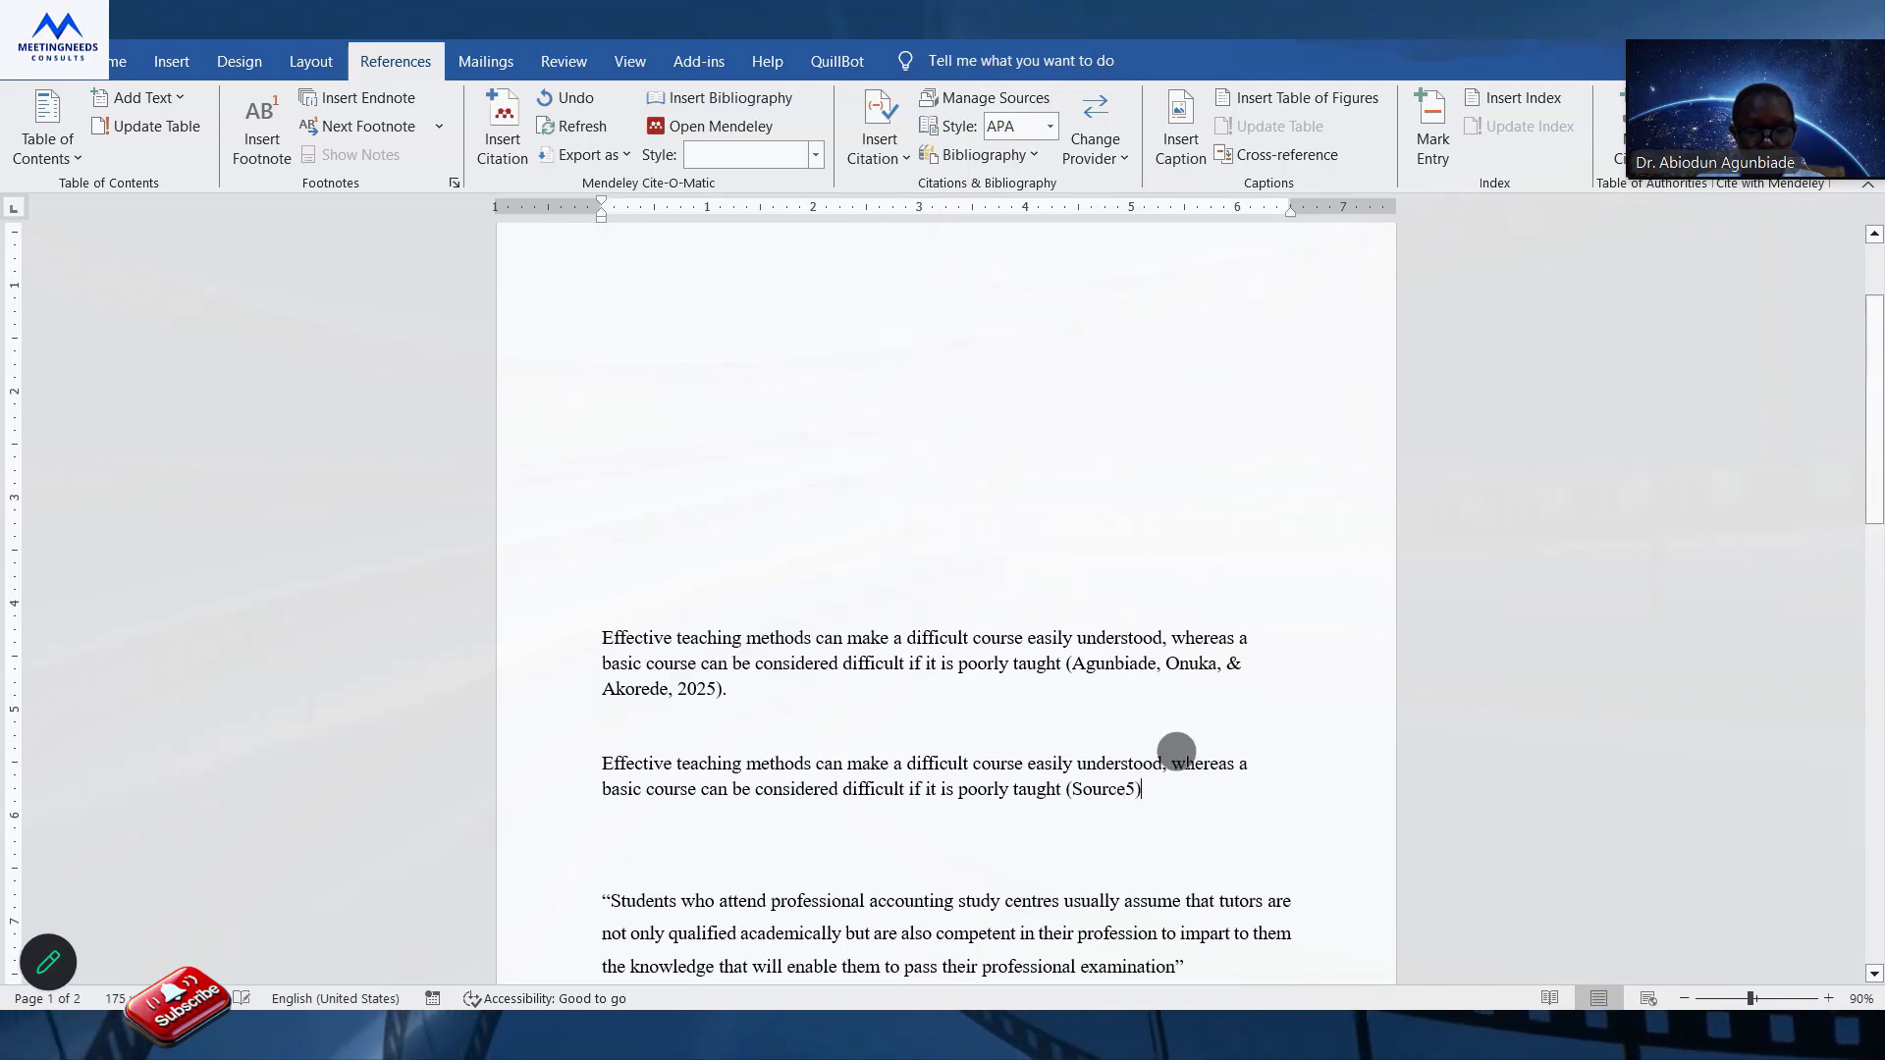
pyautogui.write('.')
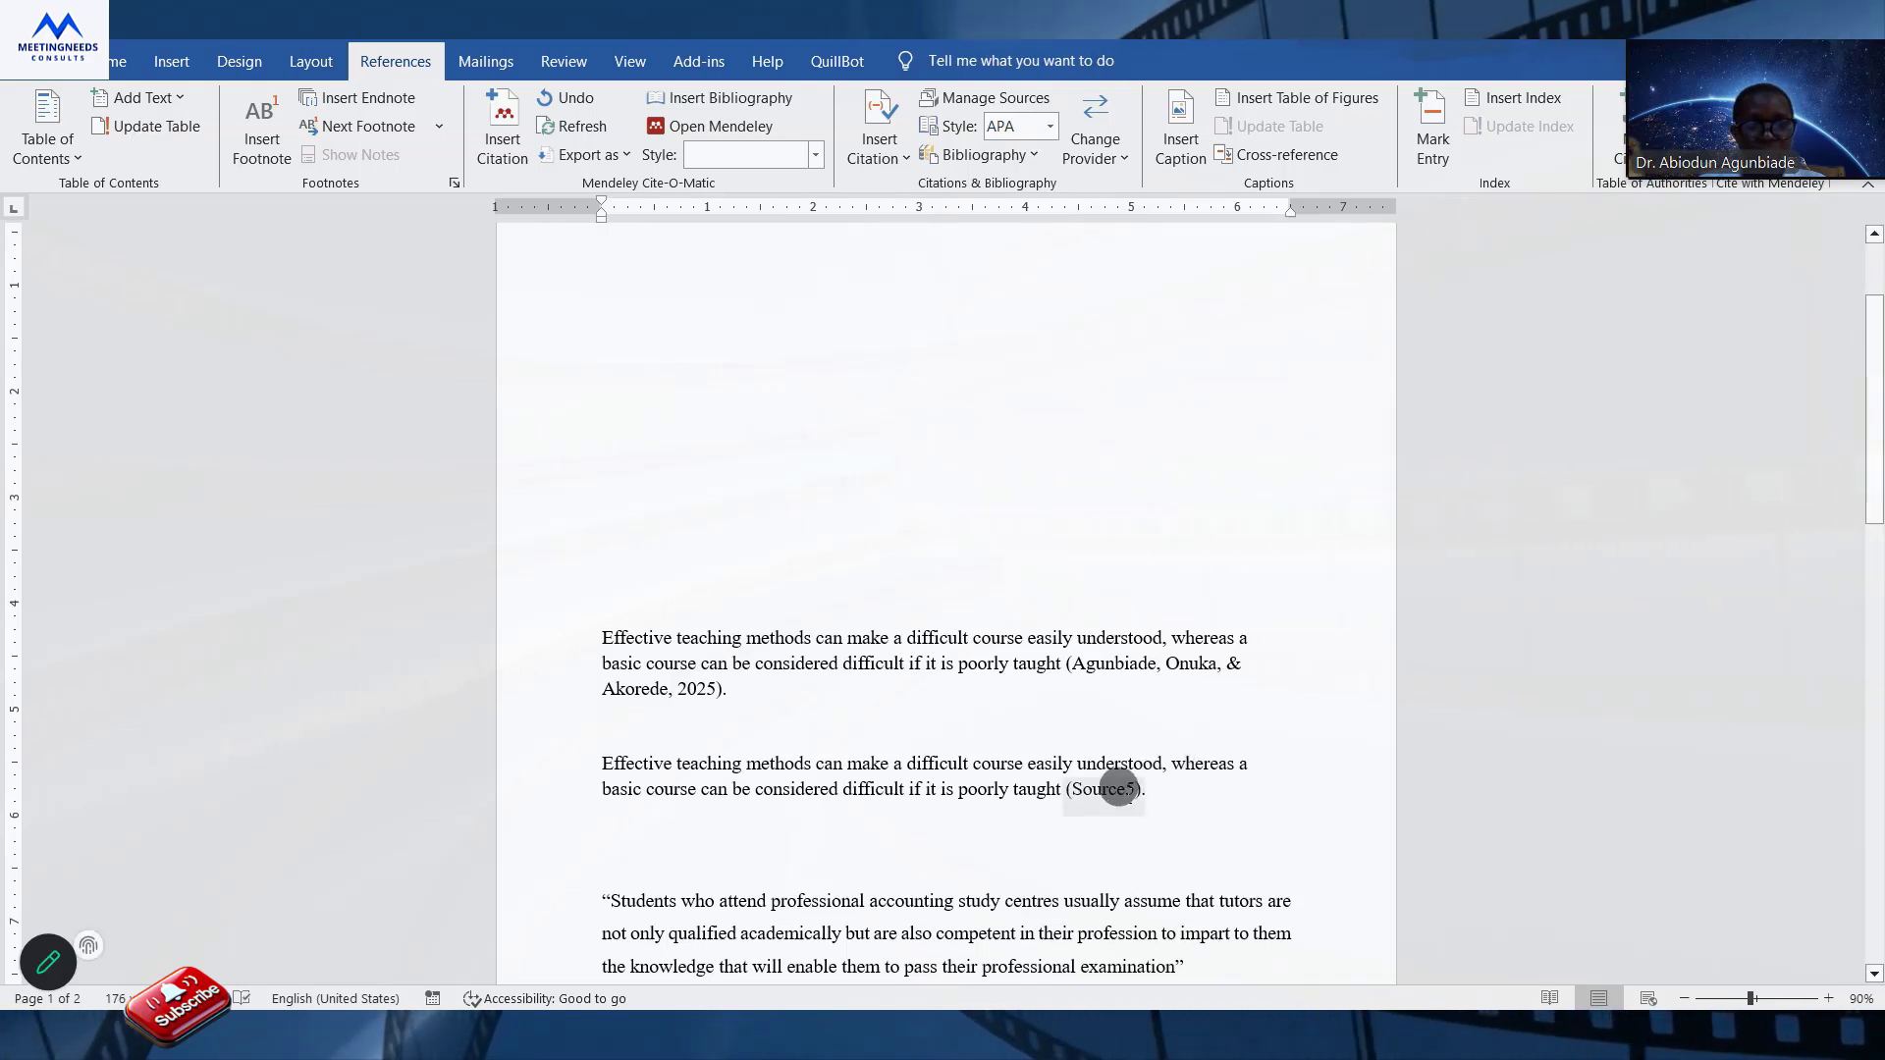
# Look at the source details form of the Source5 placeholder and close it without entering anything.
pyautogui.click(1157, 795)
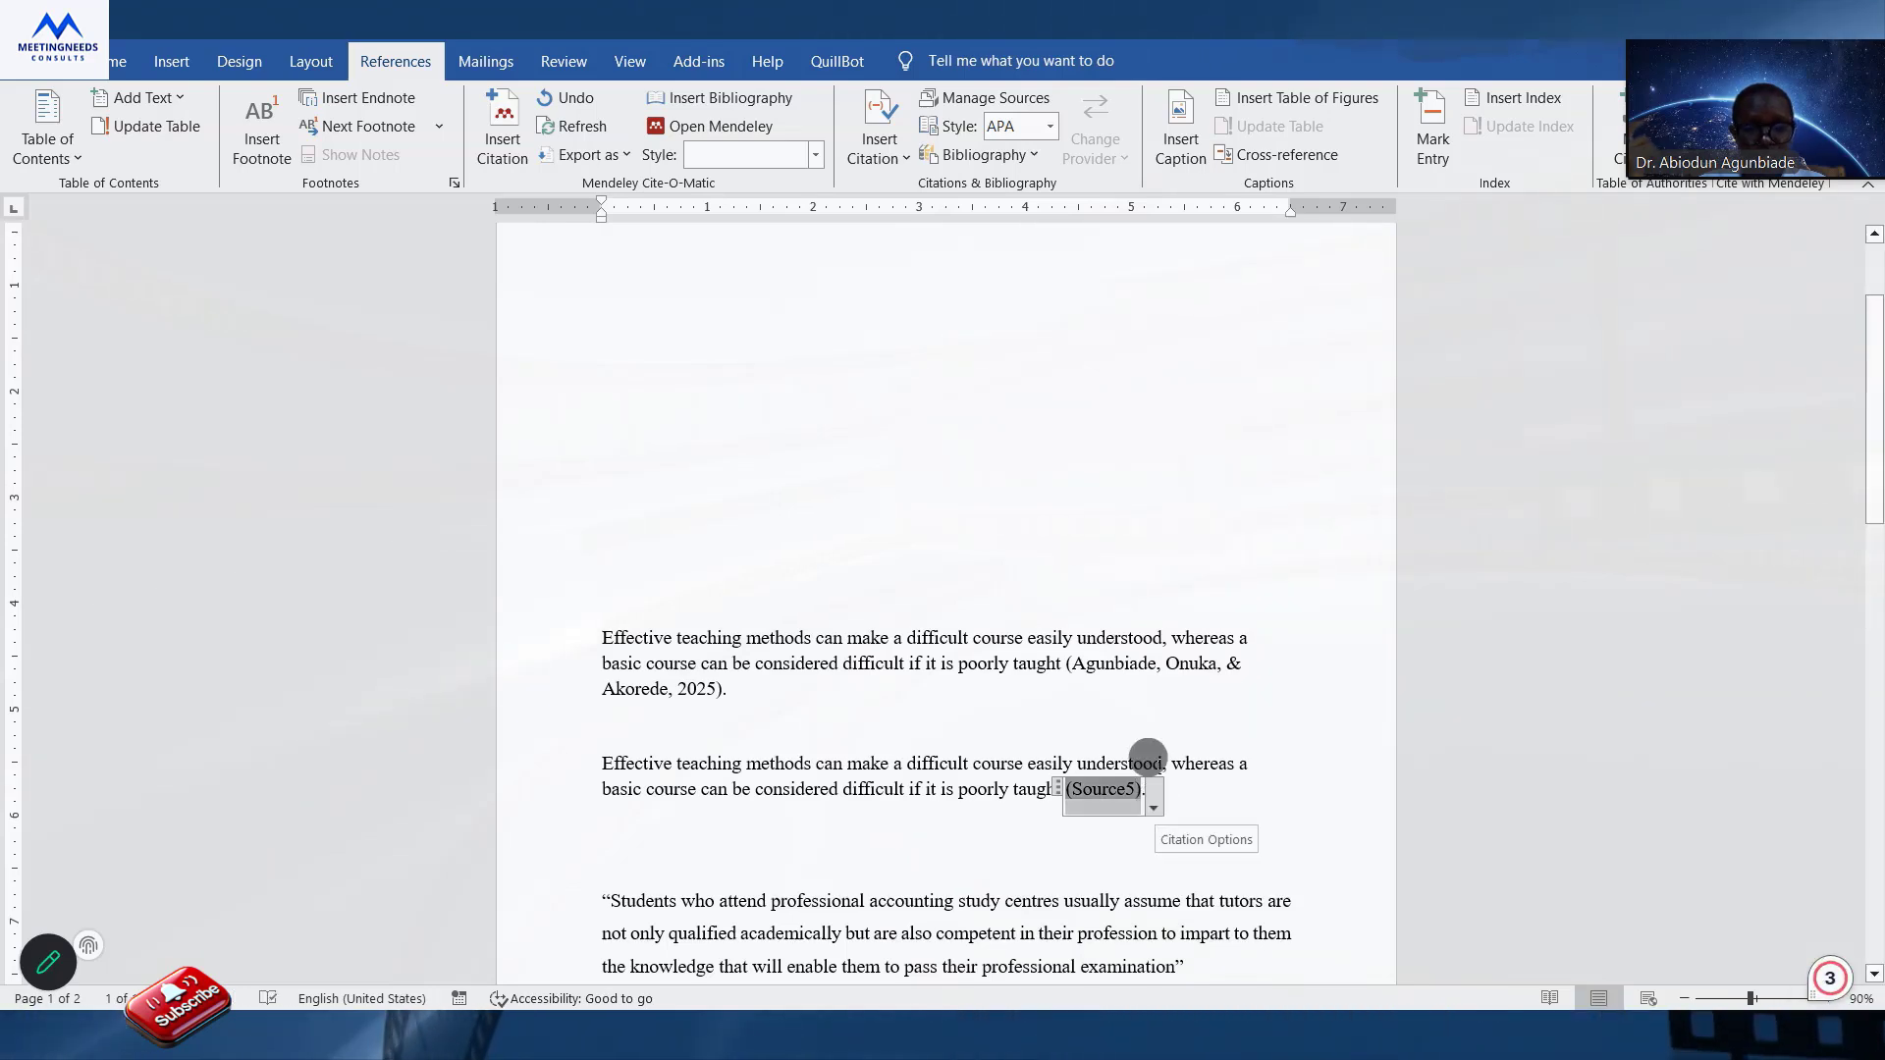
pyautogui.click(1155, 804)
pyautogui.click(1156, 788)
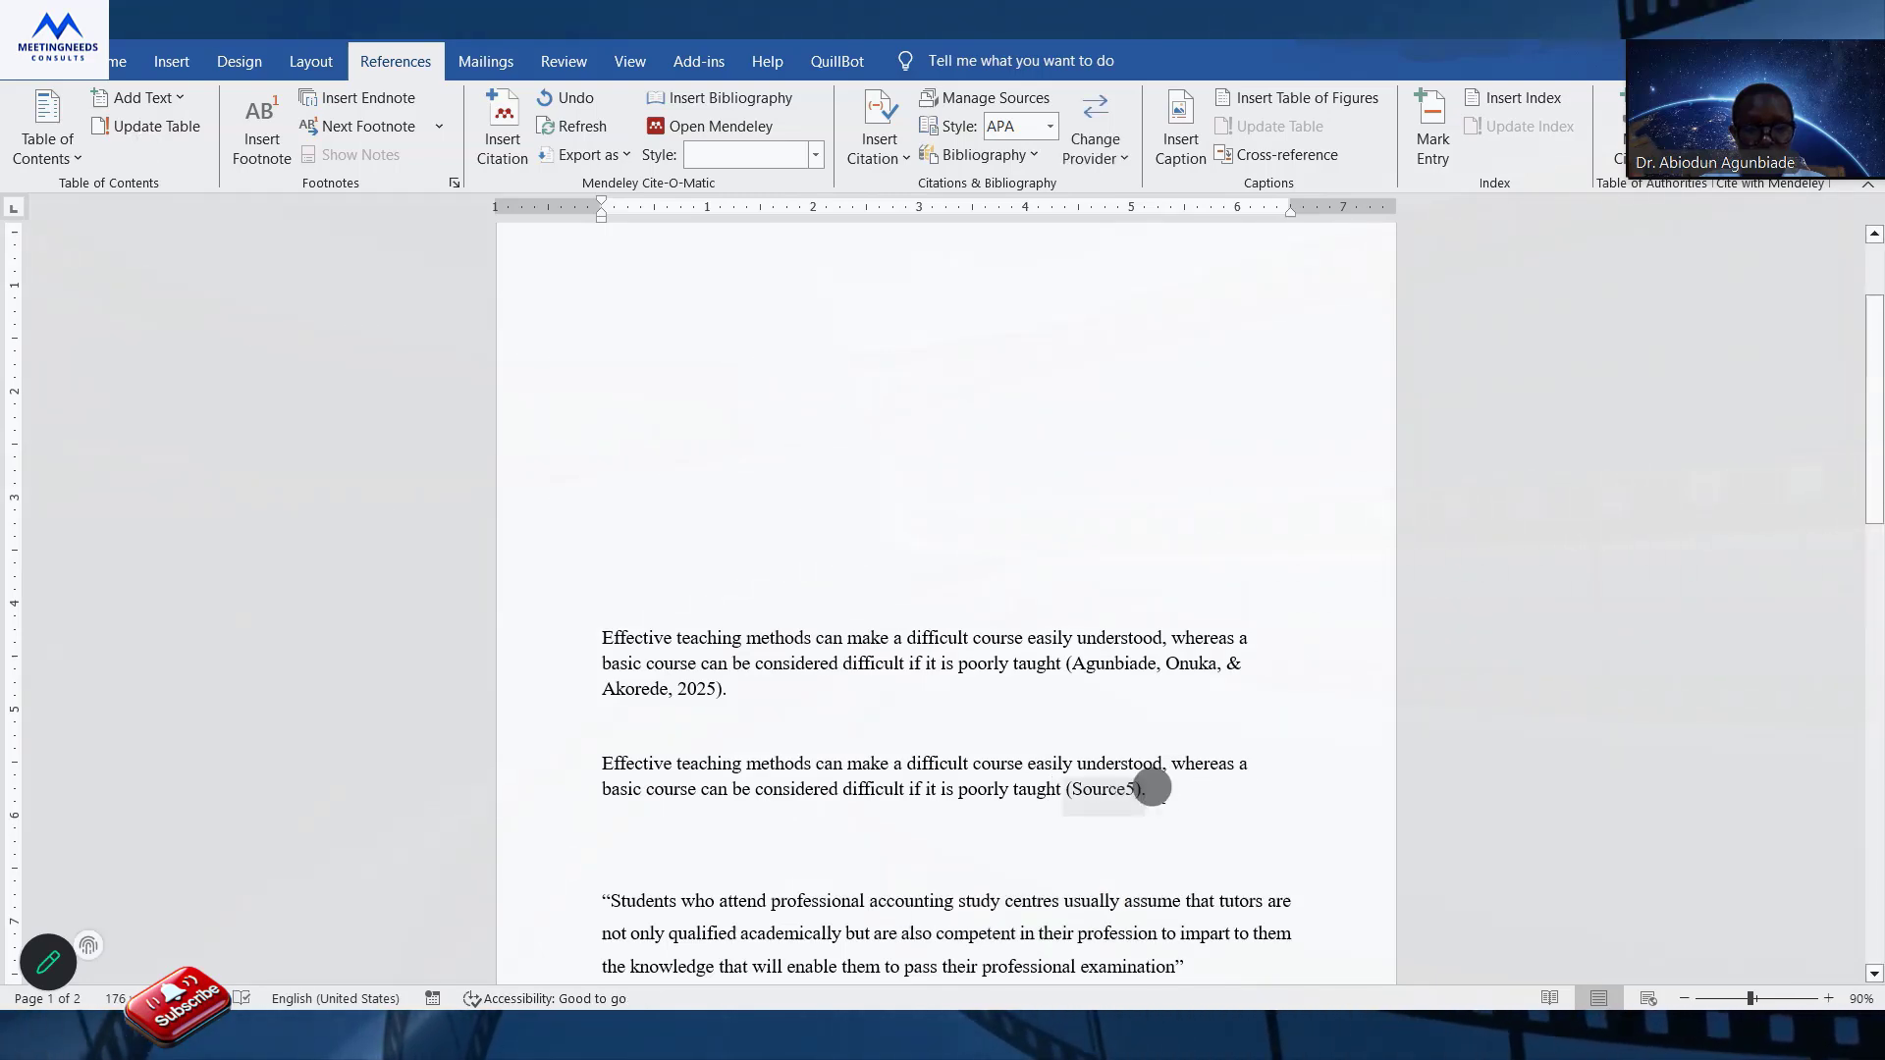
pyautogui.click(1149, 795)
pyautogui.click(1151, 797)
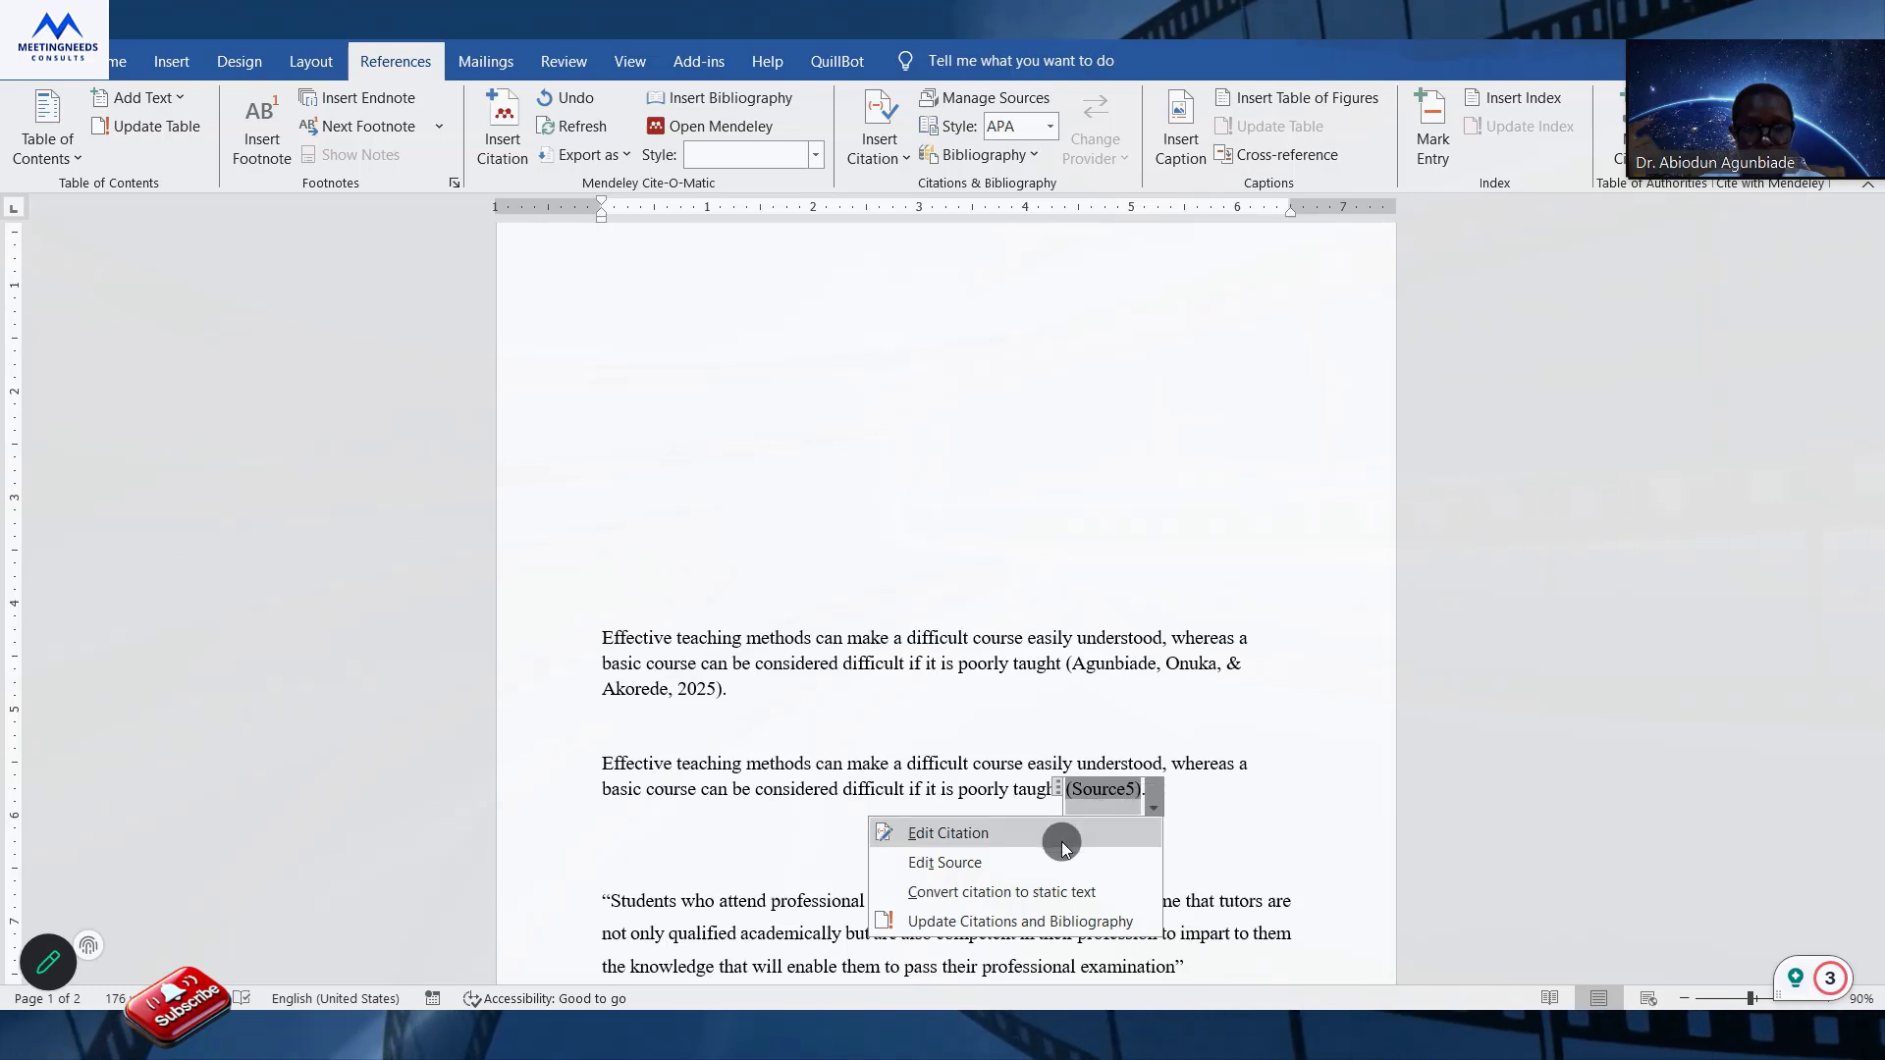
pyautogui.click(1026, 843)
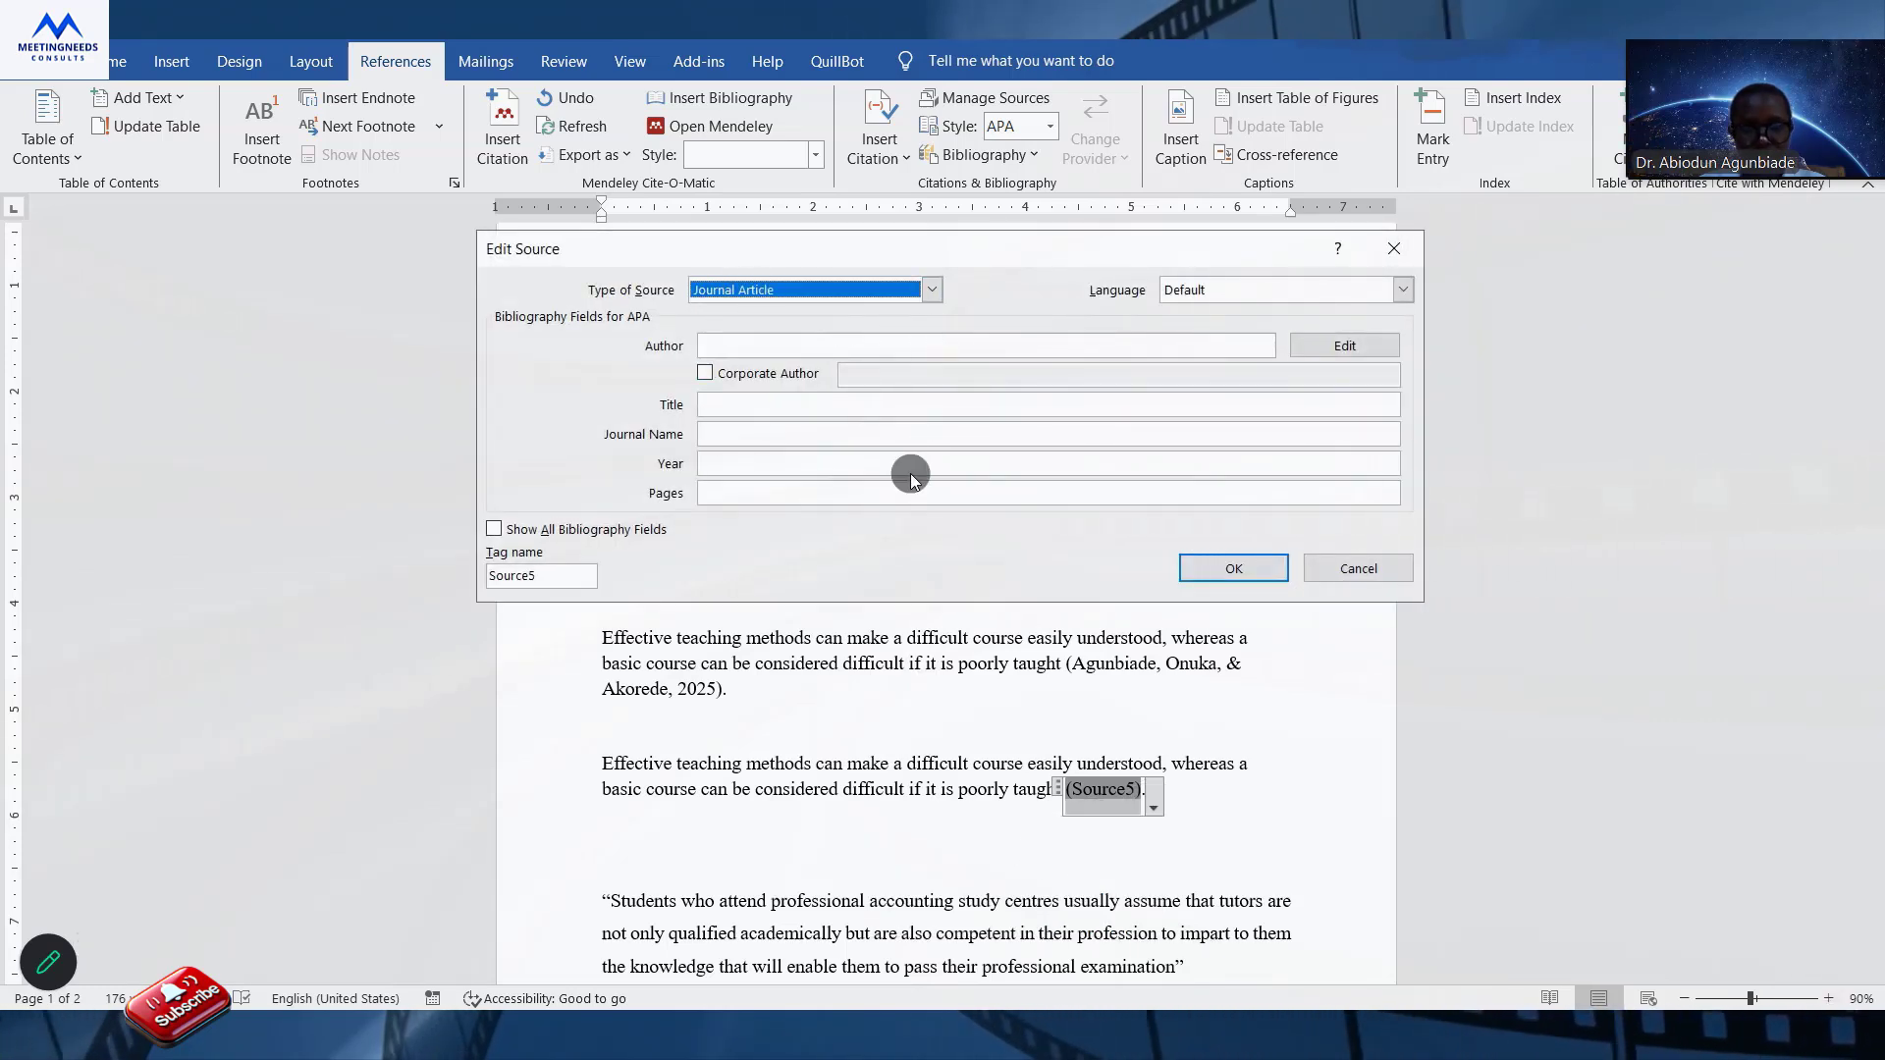
pyautogui.click(1370, 573)
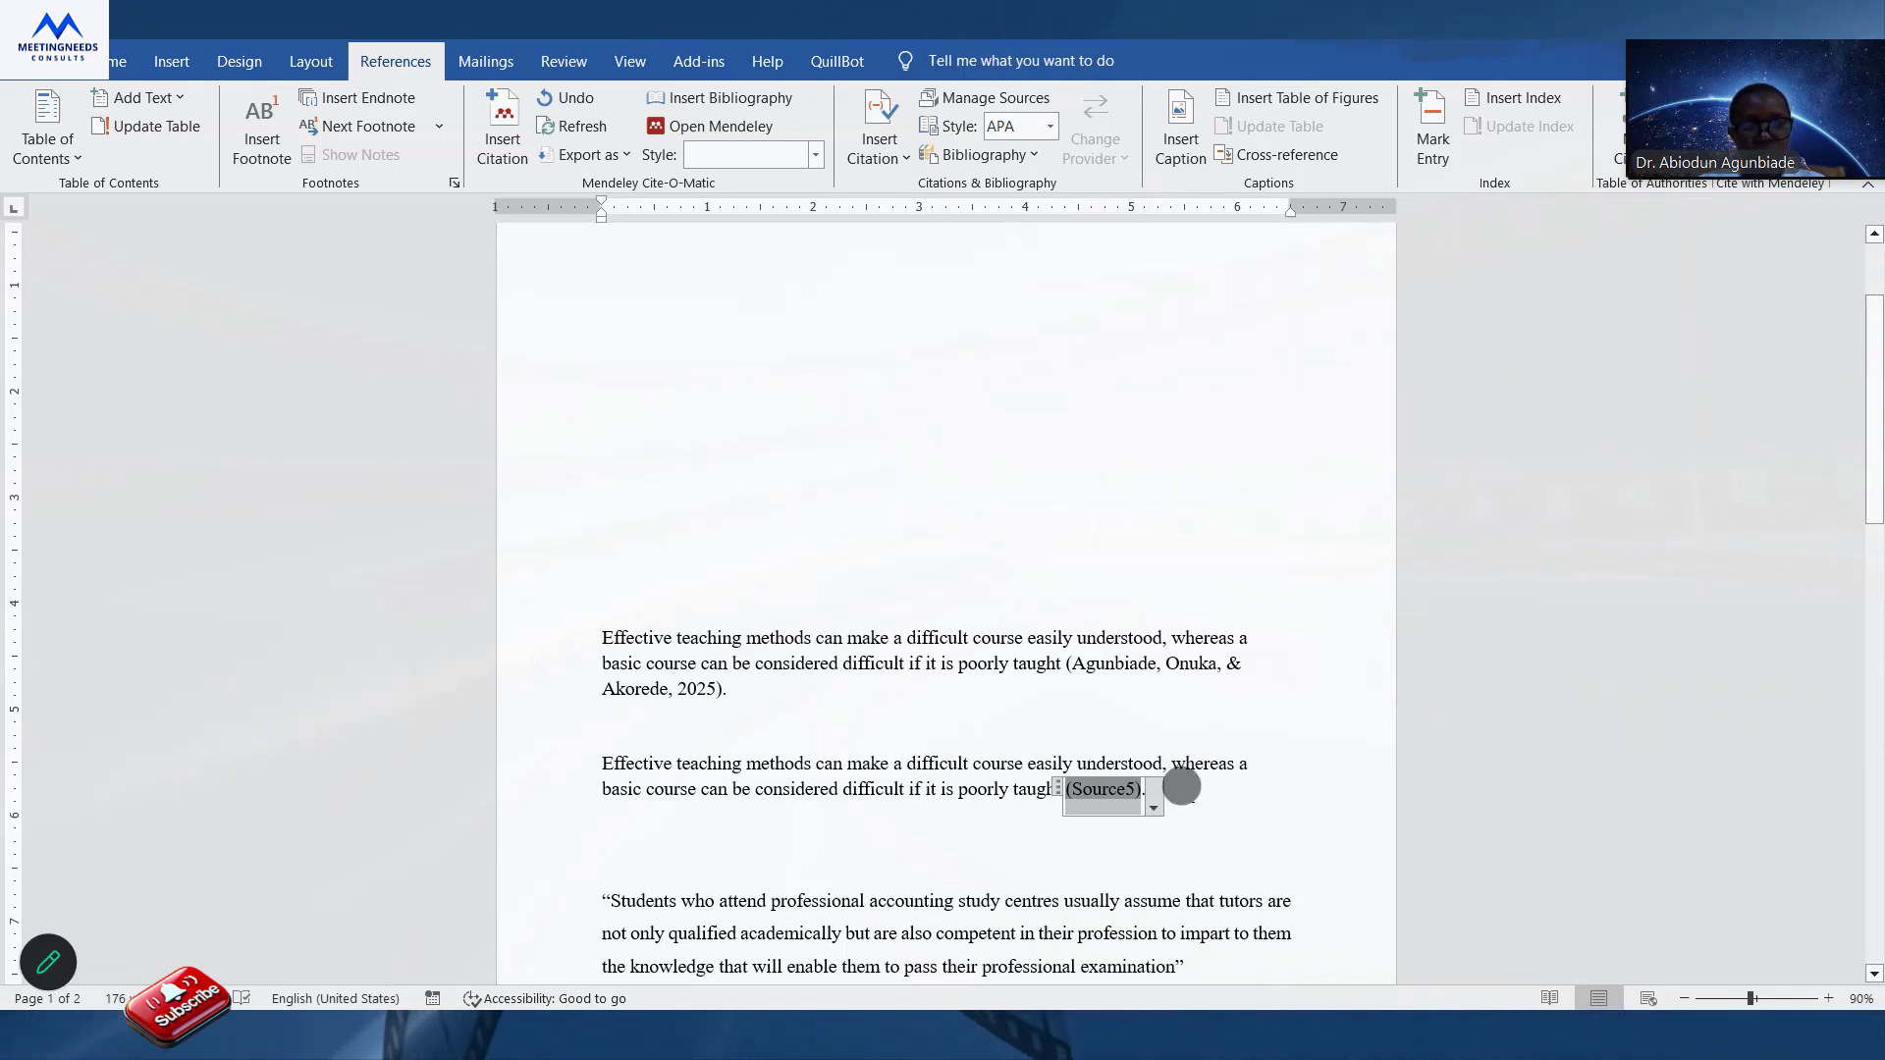
# Insert a citation of the 2025 teaching quality article directly after the closing quotation mark of the student quote.
pyautogui.click(1196, 949)
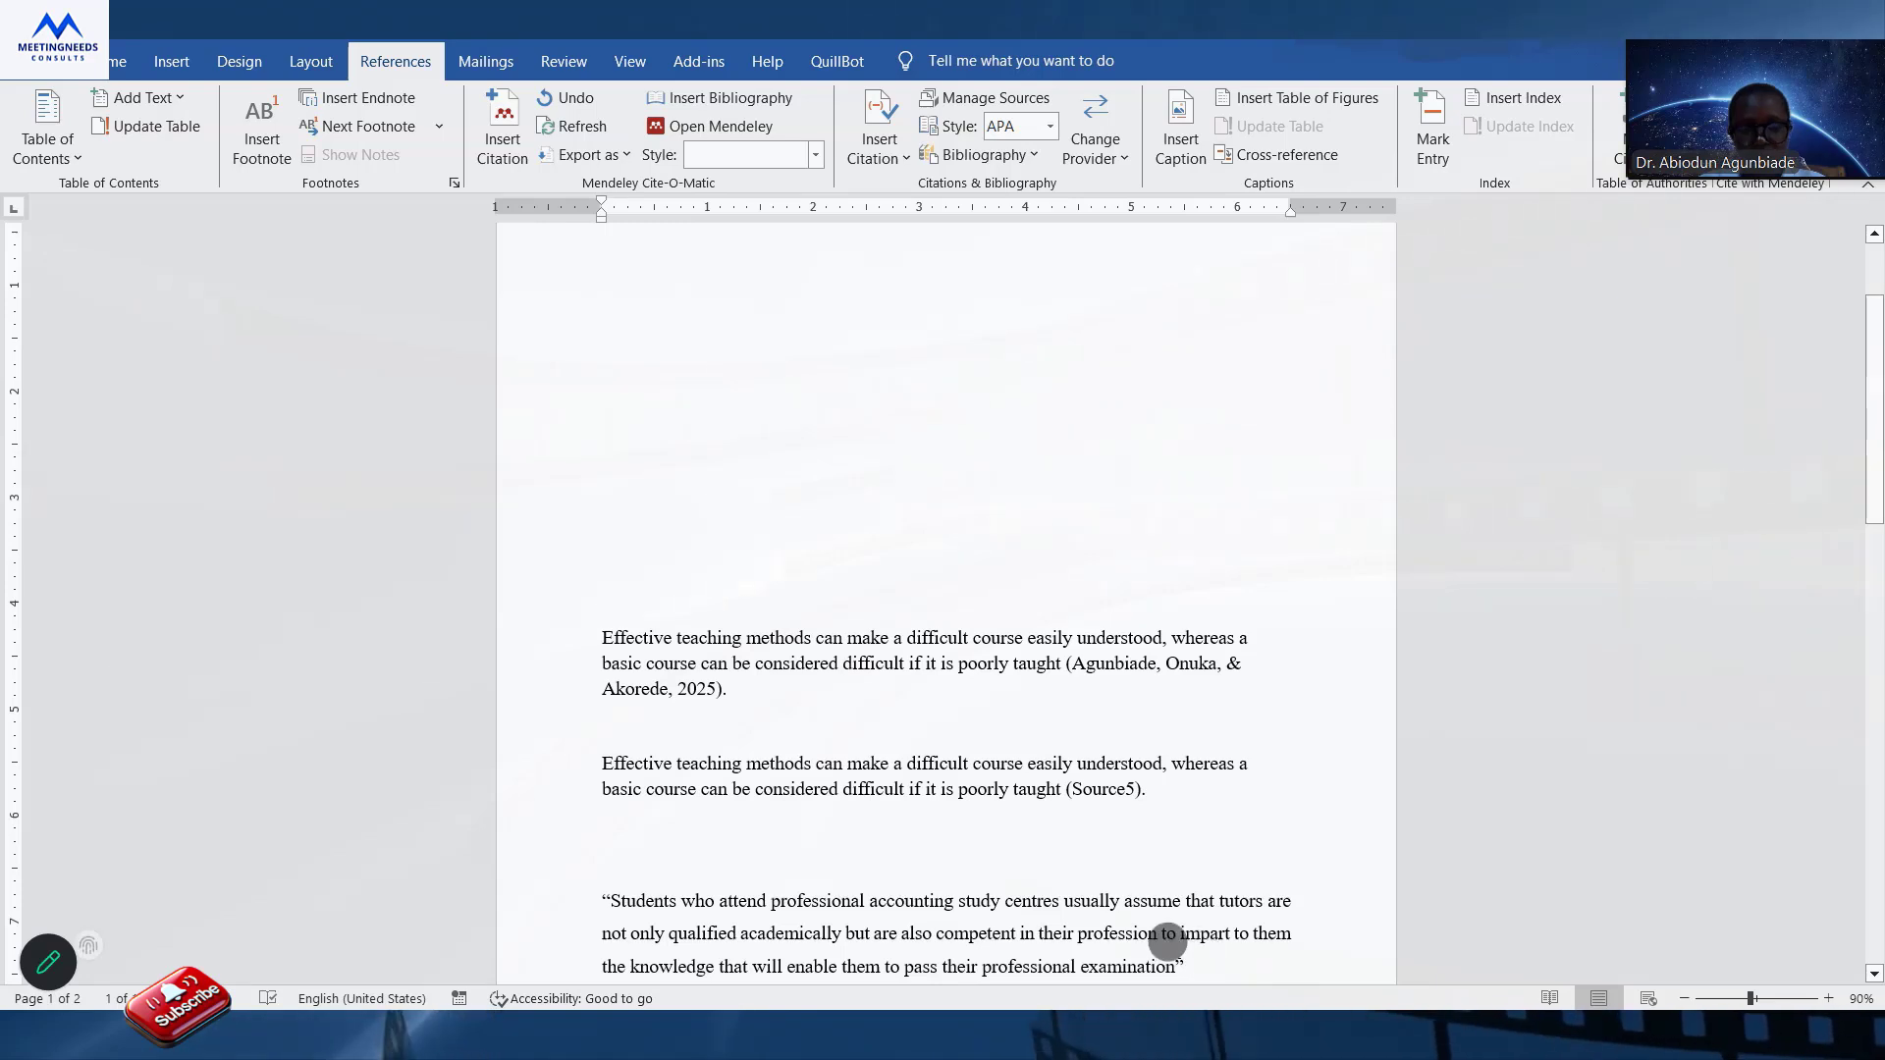
pyautogui.click(611, 900)
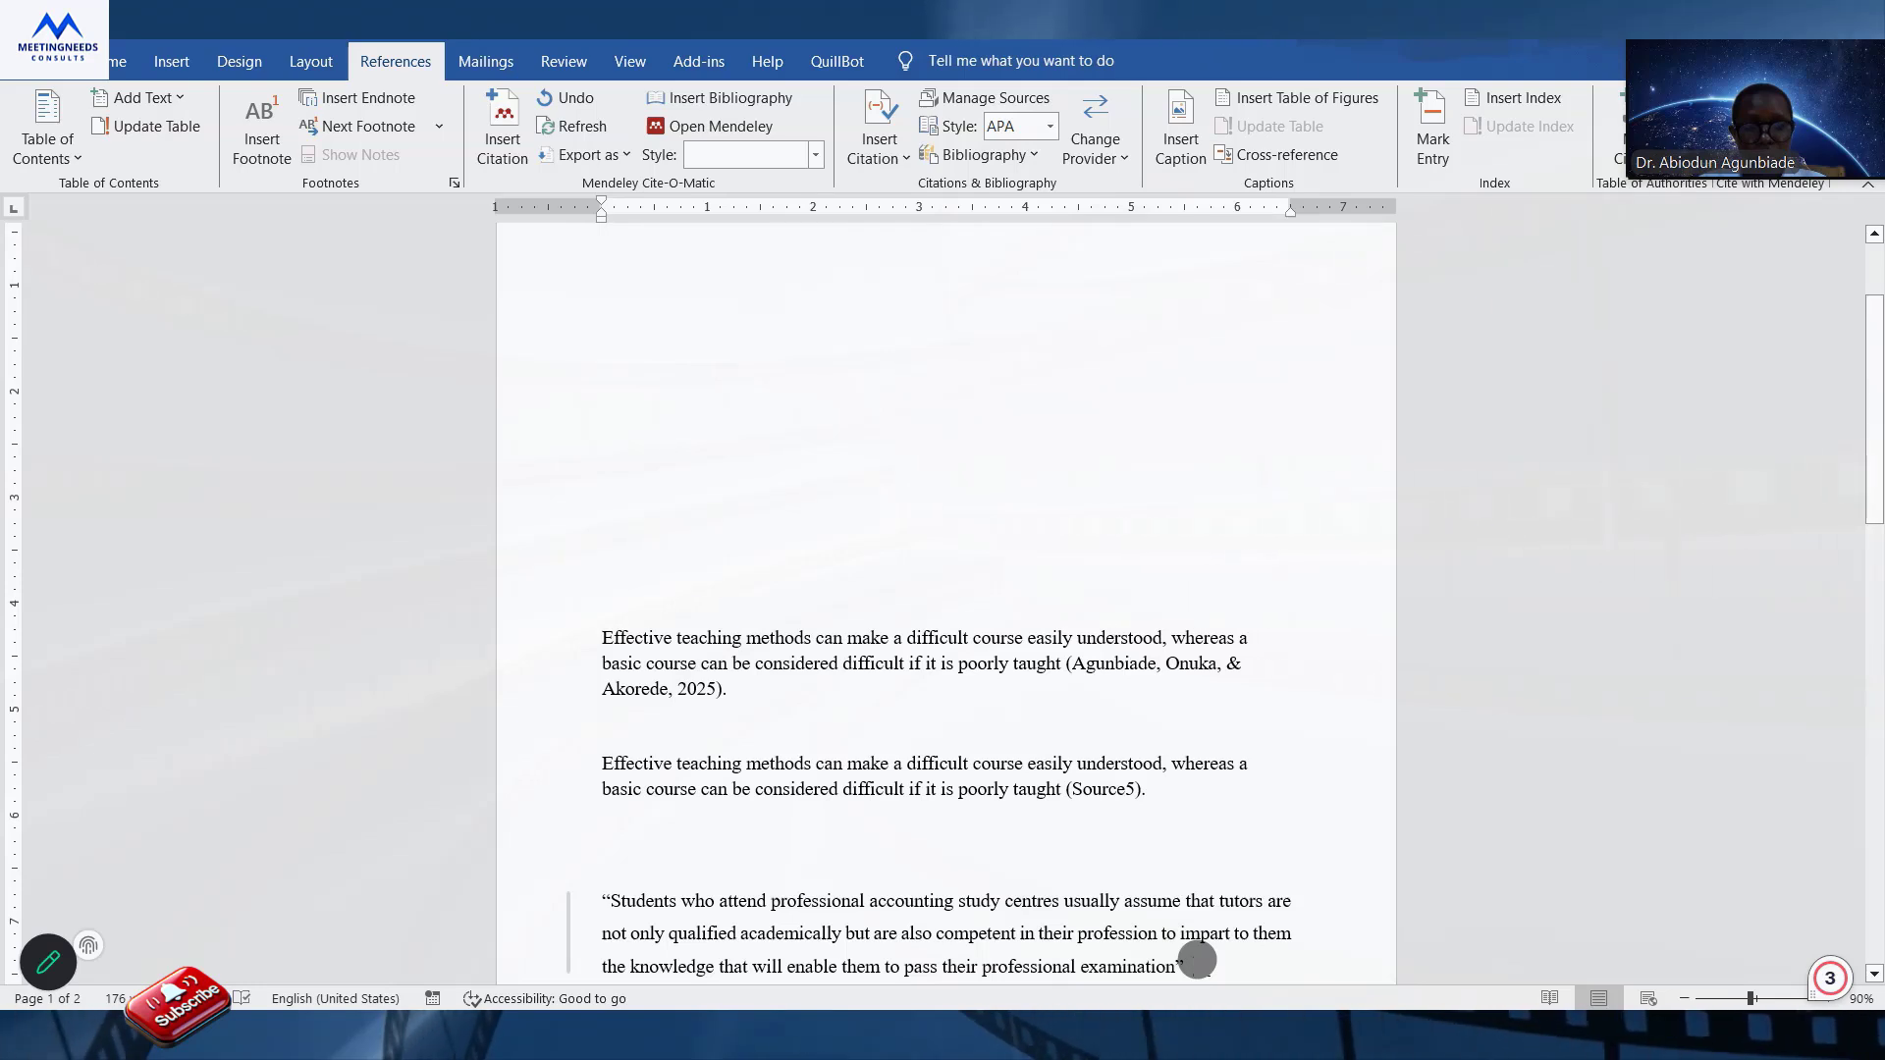
pyautogui.click(895, 169)
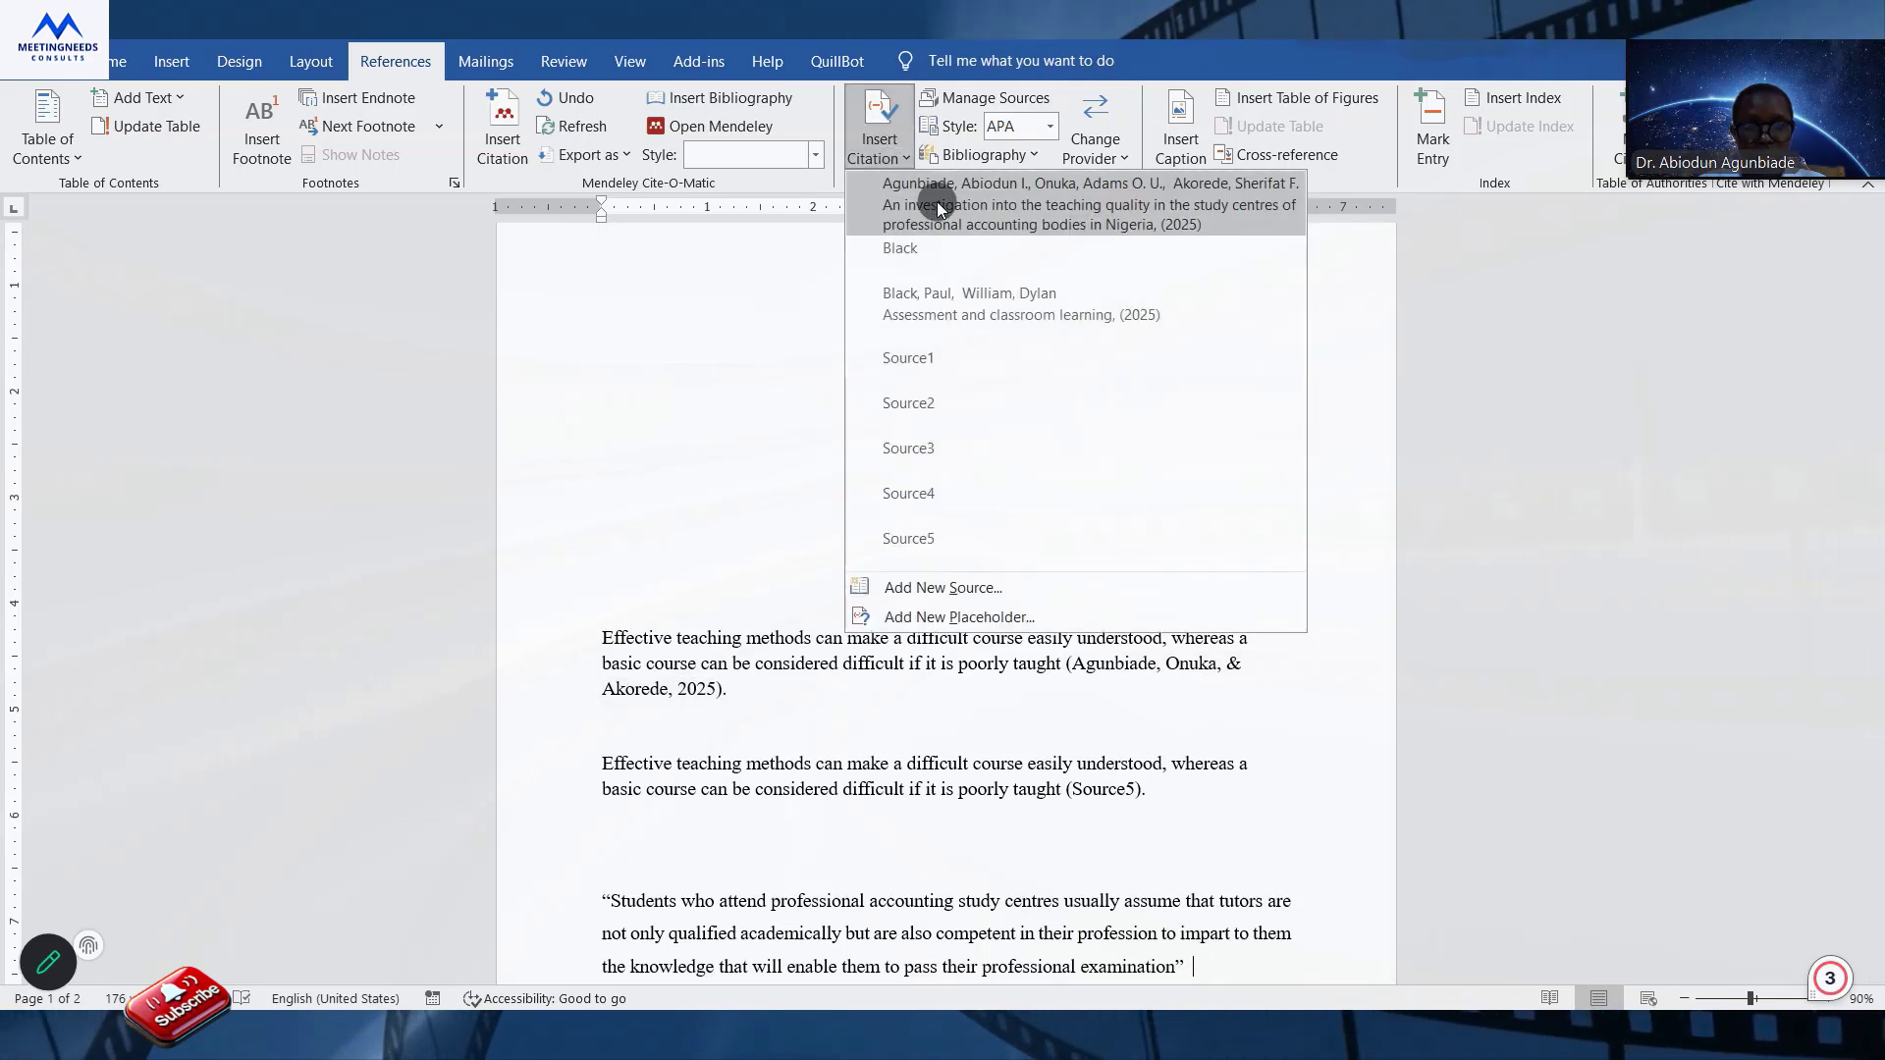
pyautogui.click(937, 202)
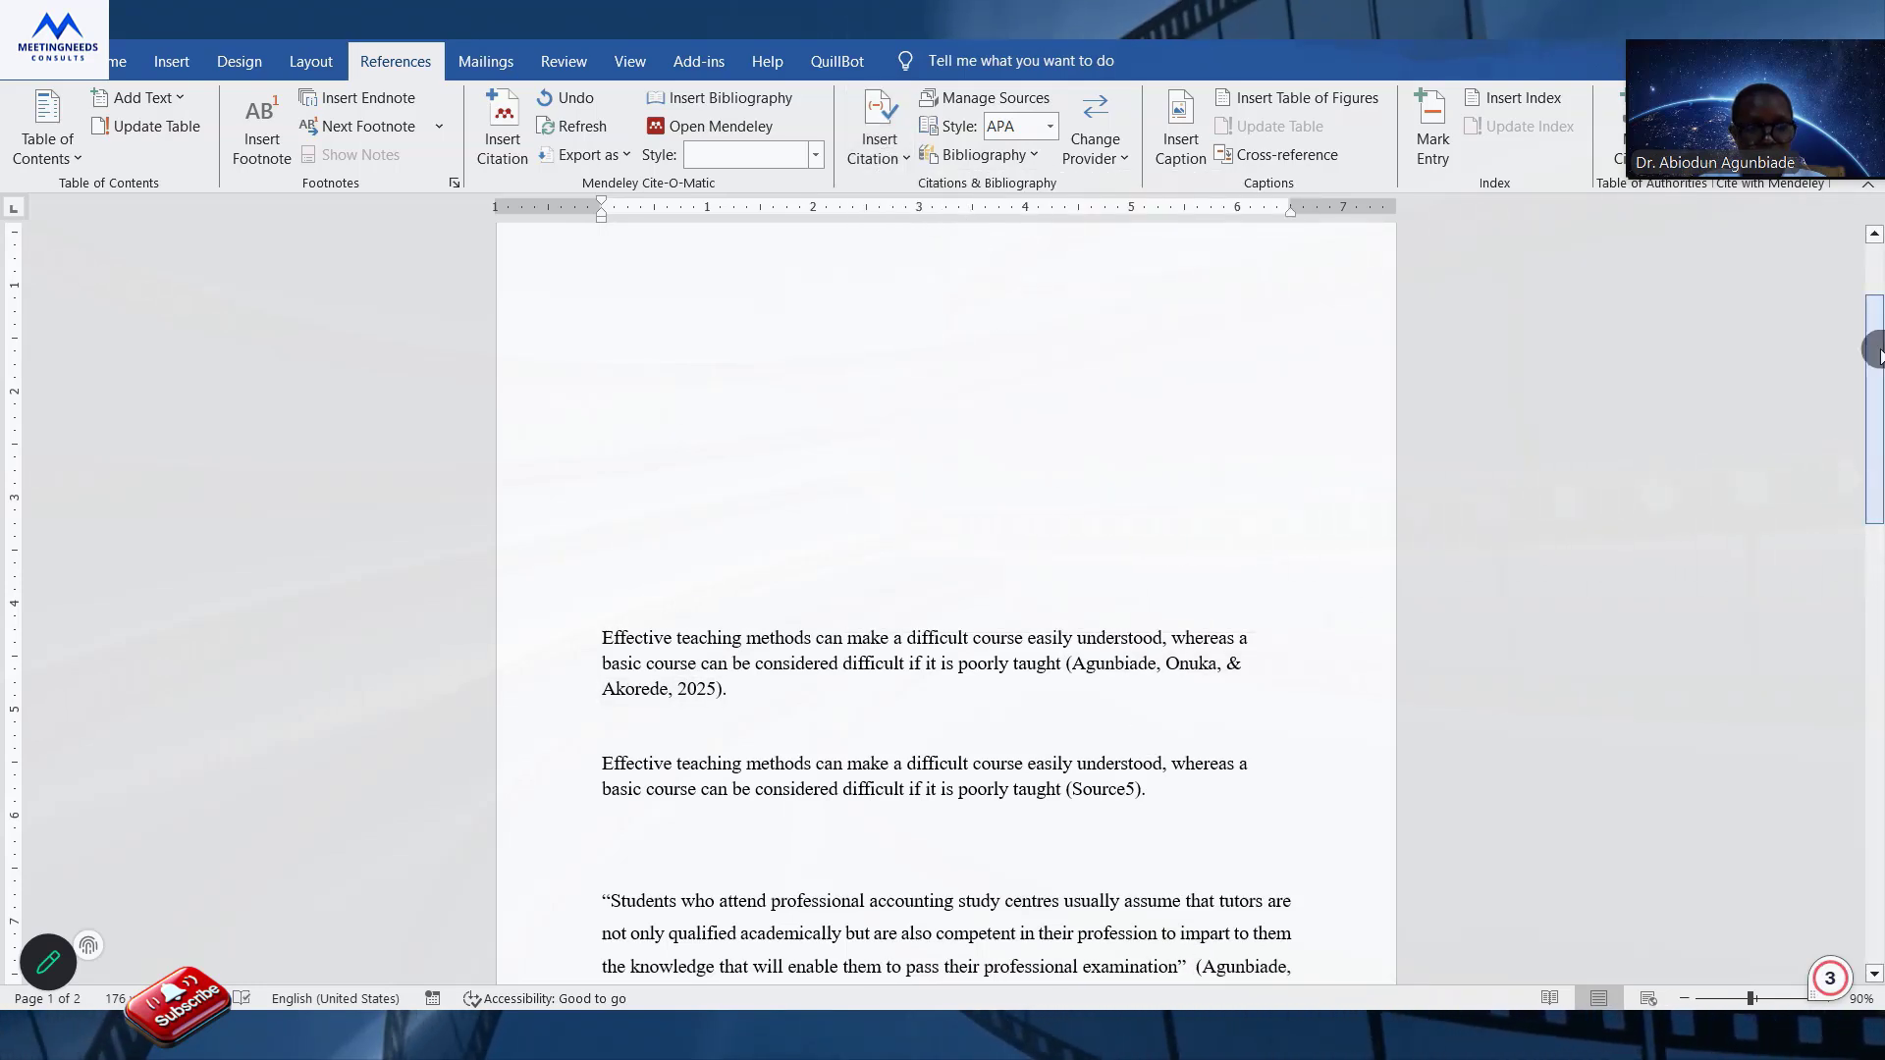
# Add page 428 to the quotation's citation, end the sentence with a period and start a new paragraph.
pyautogui.moveTo(1876, 381); pyautogui.dragTo(1875, 428)
pyautogui.click(780, 846)
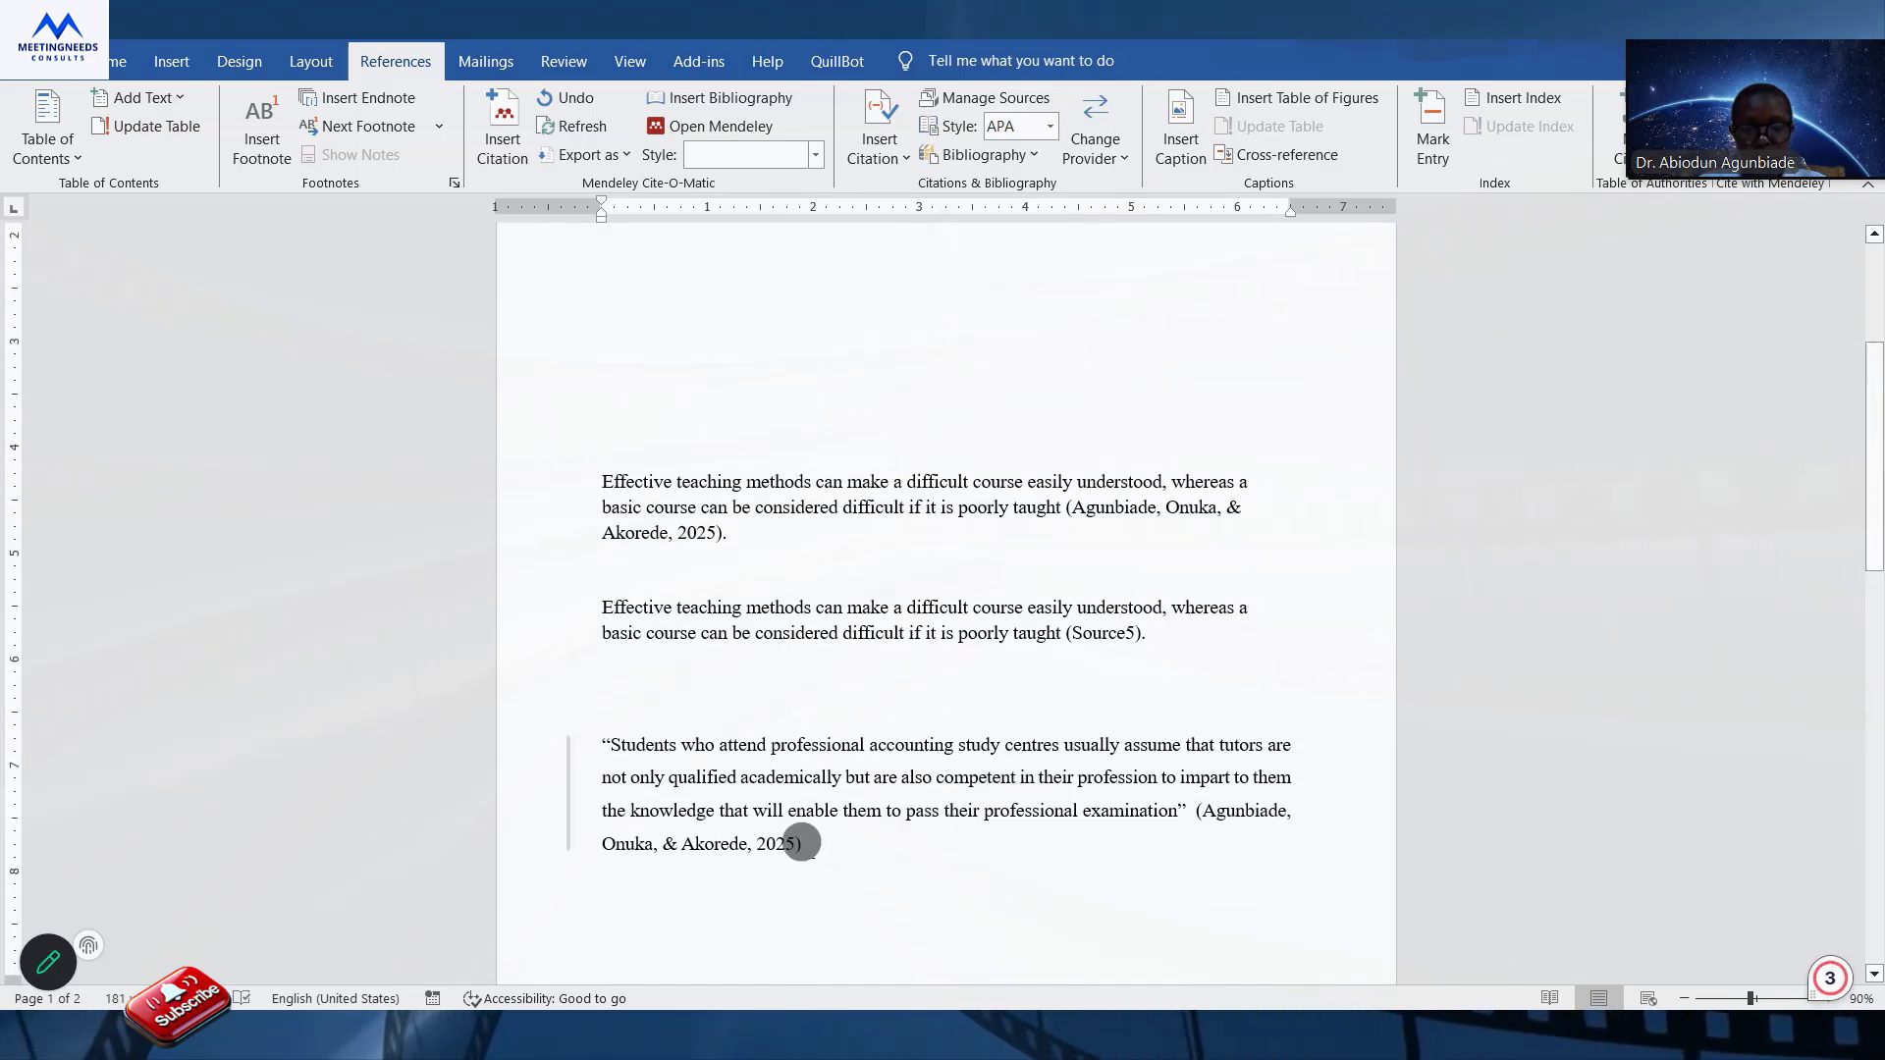
pyautogui.click(811, 855)
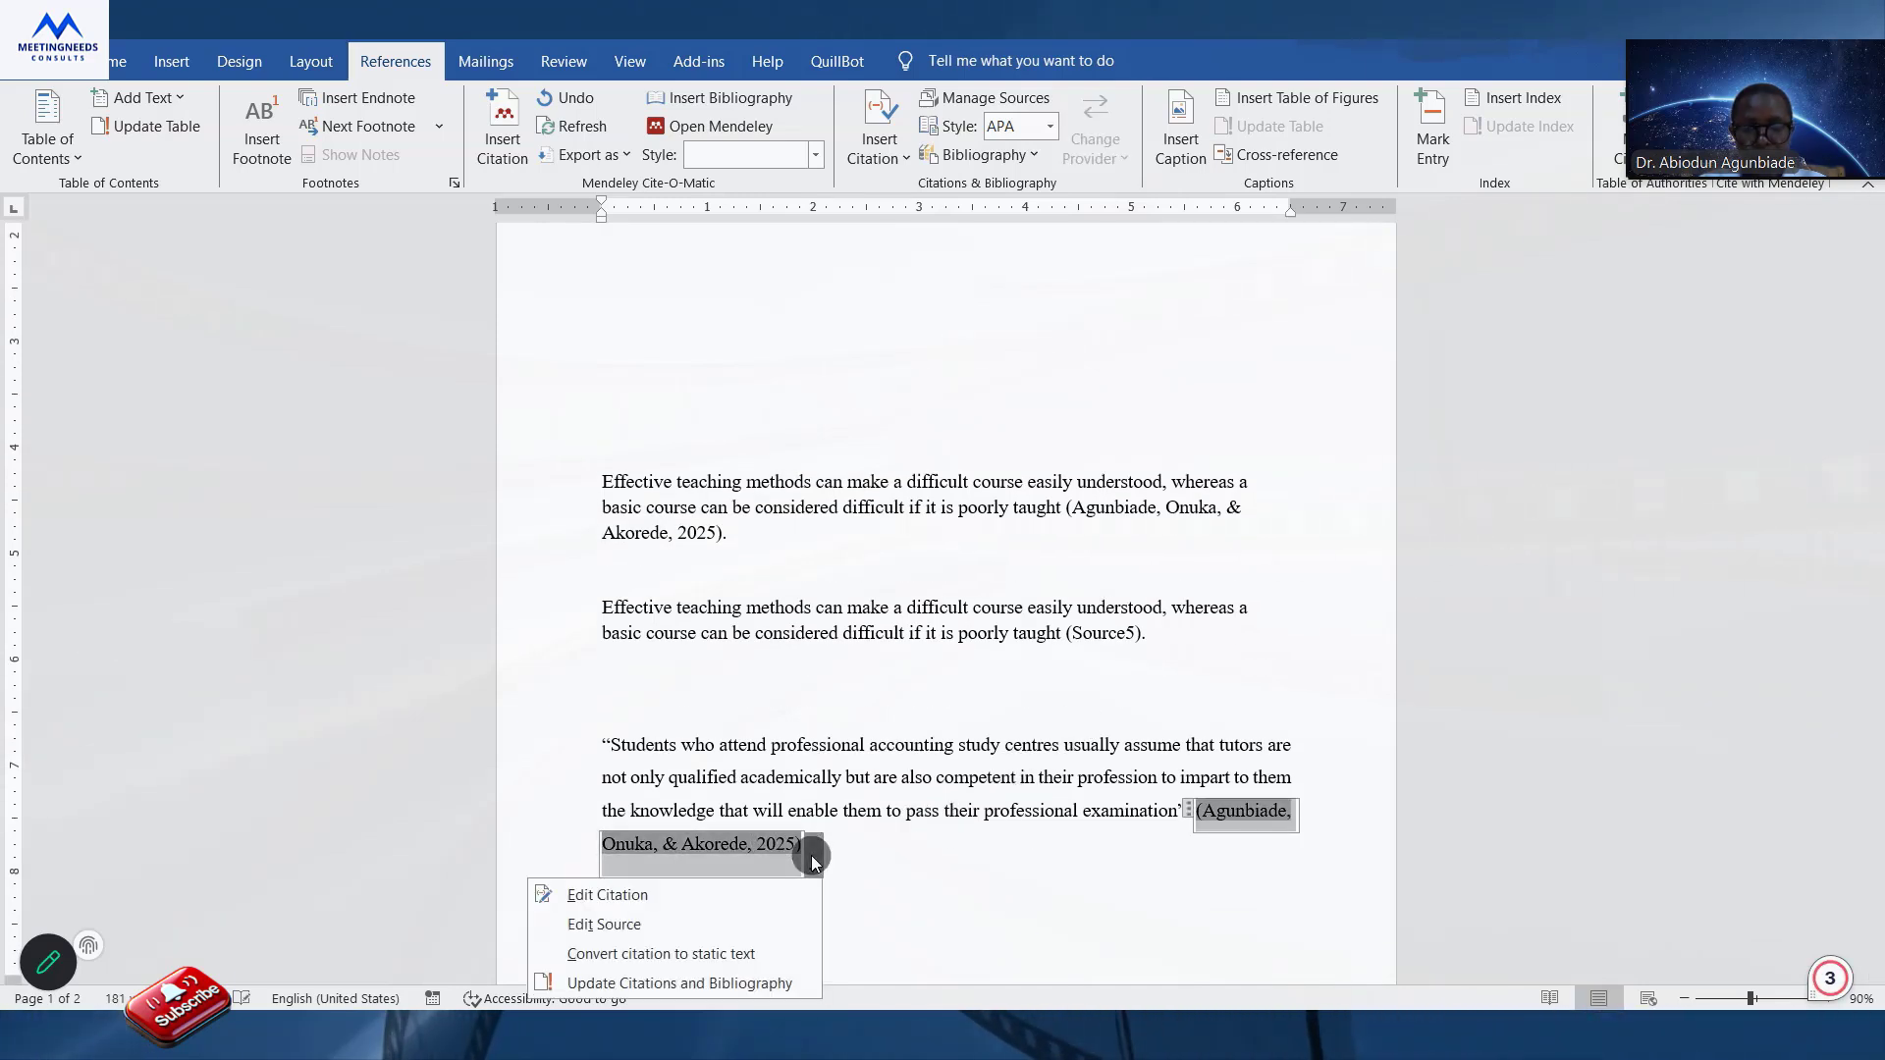
pyautogui.click(716, 897)
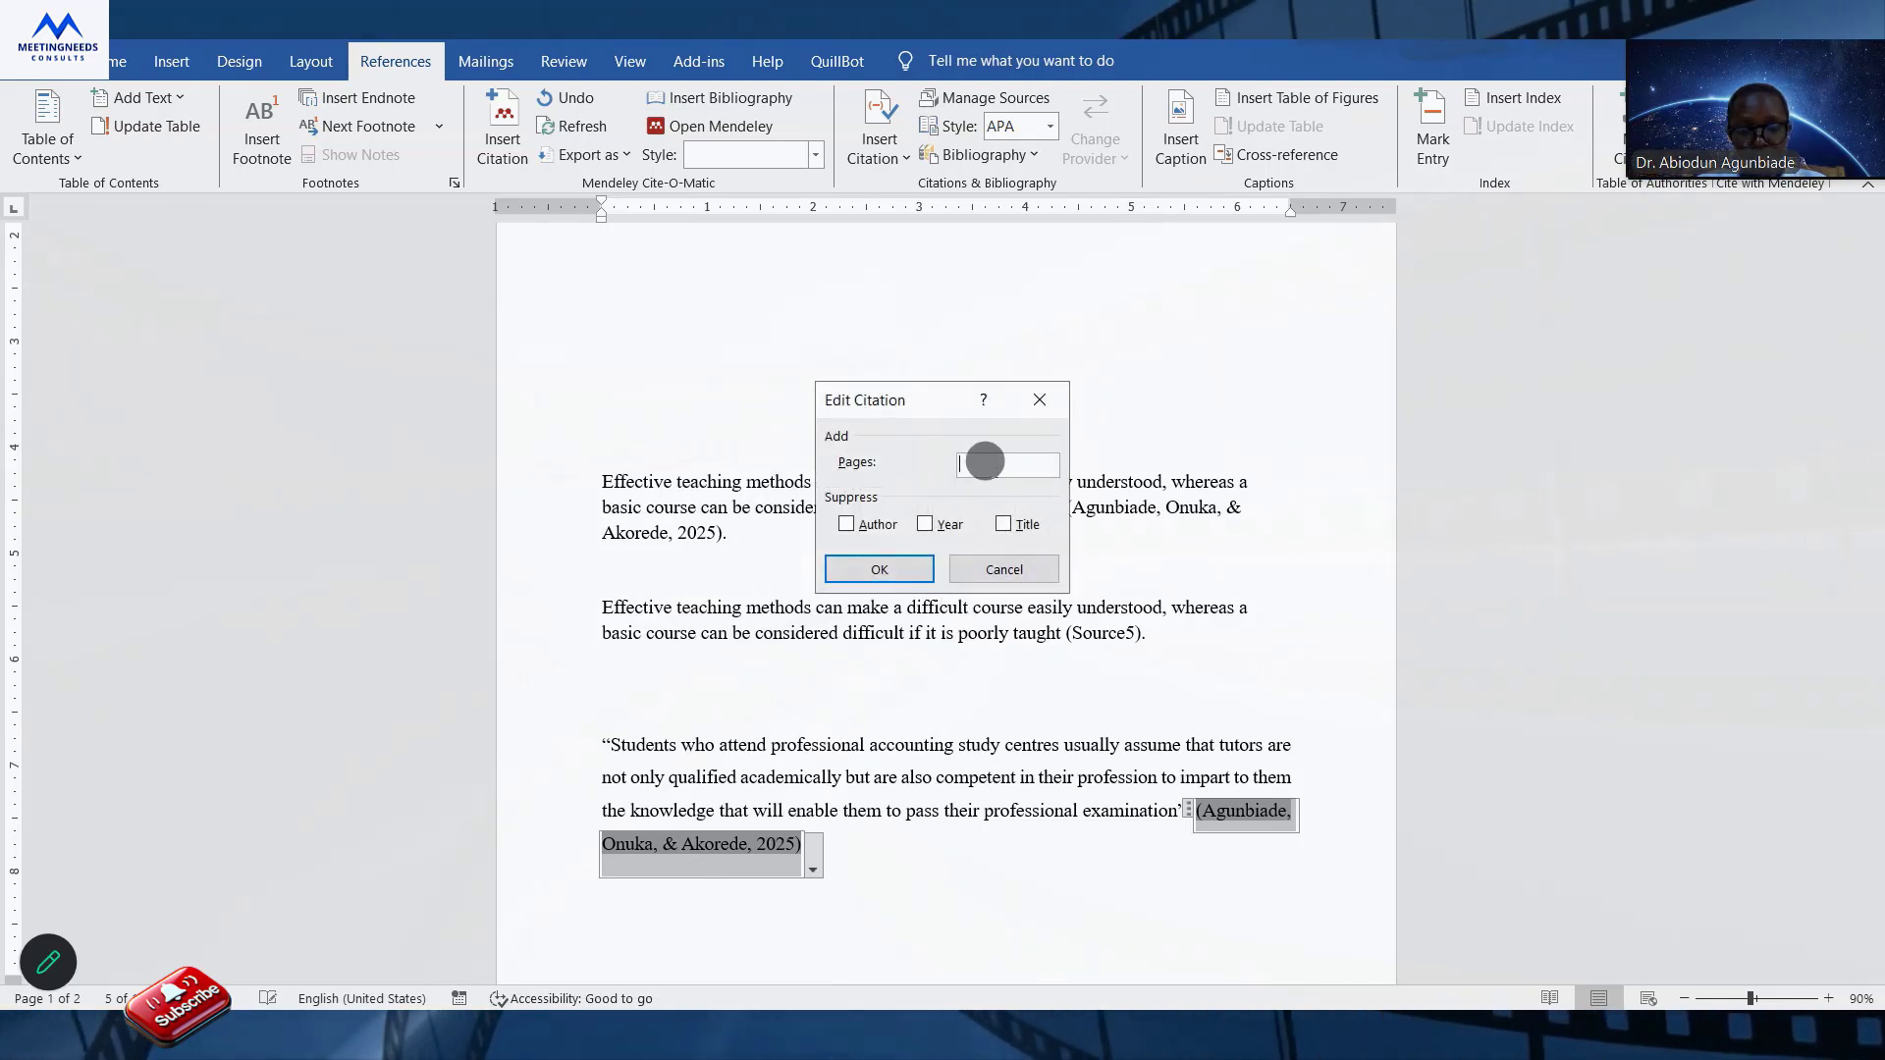
pyautogui.write('428')
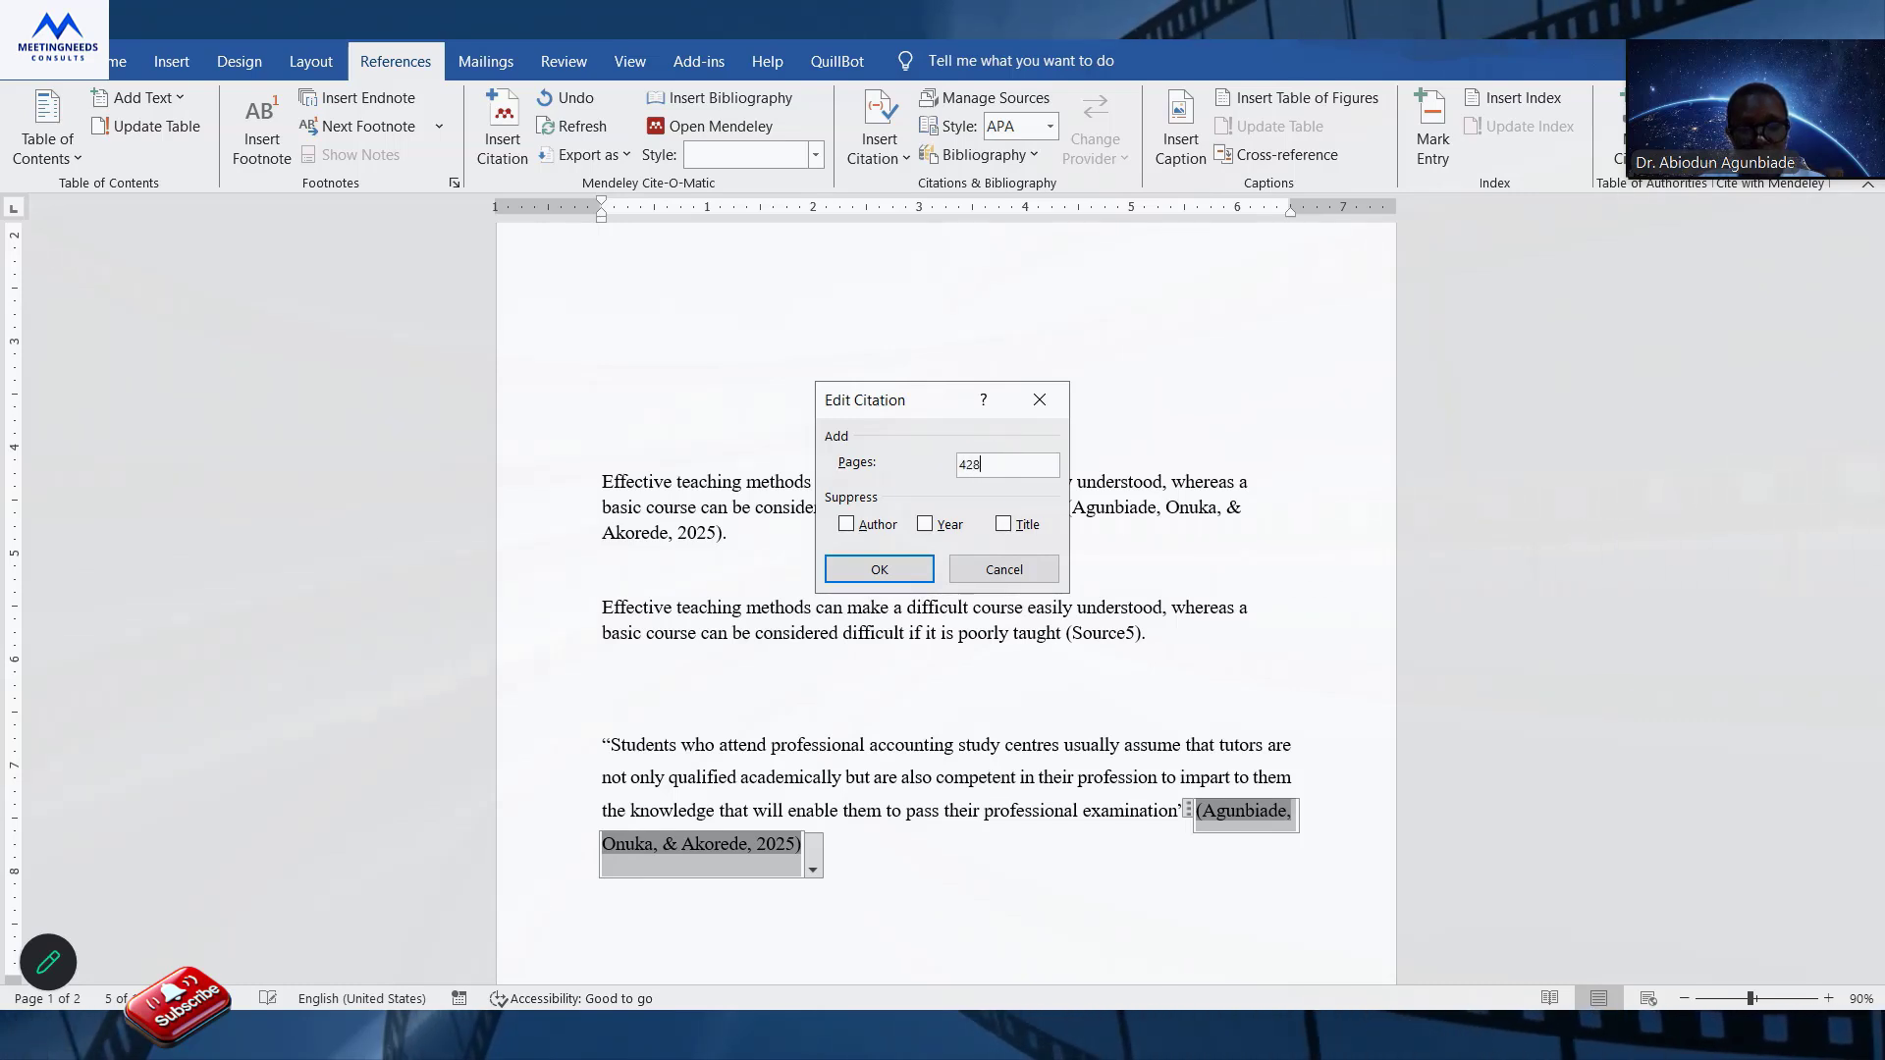
pyautogui.click(889, 572)
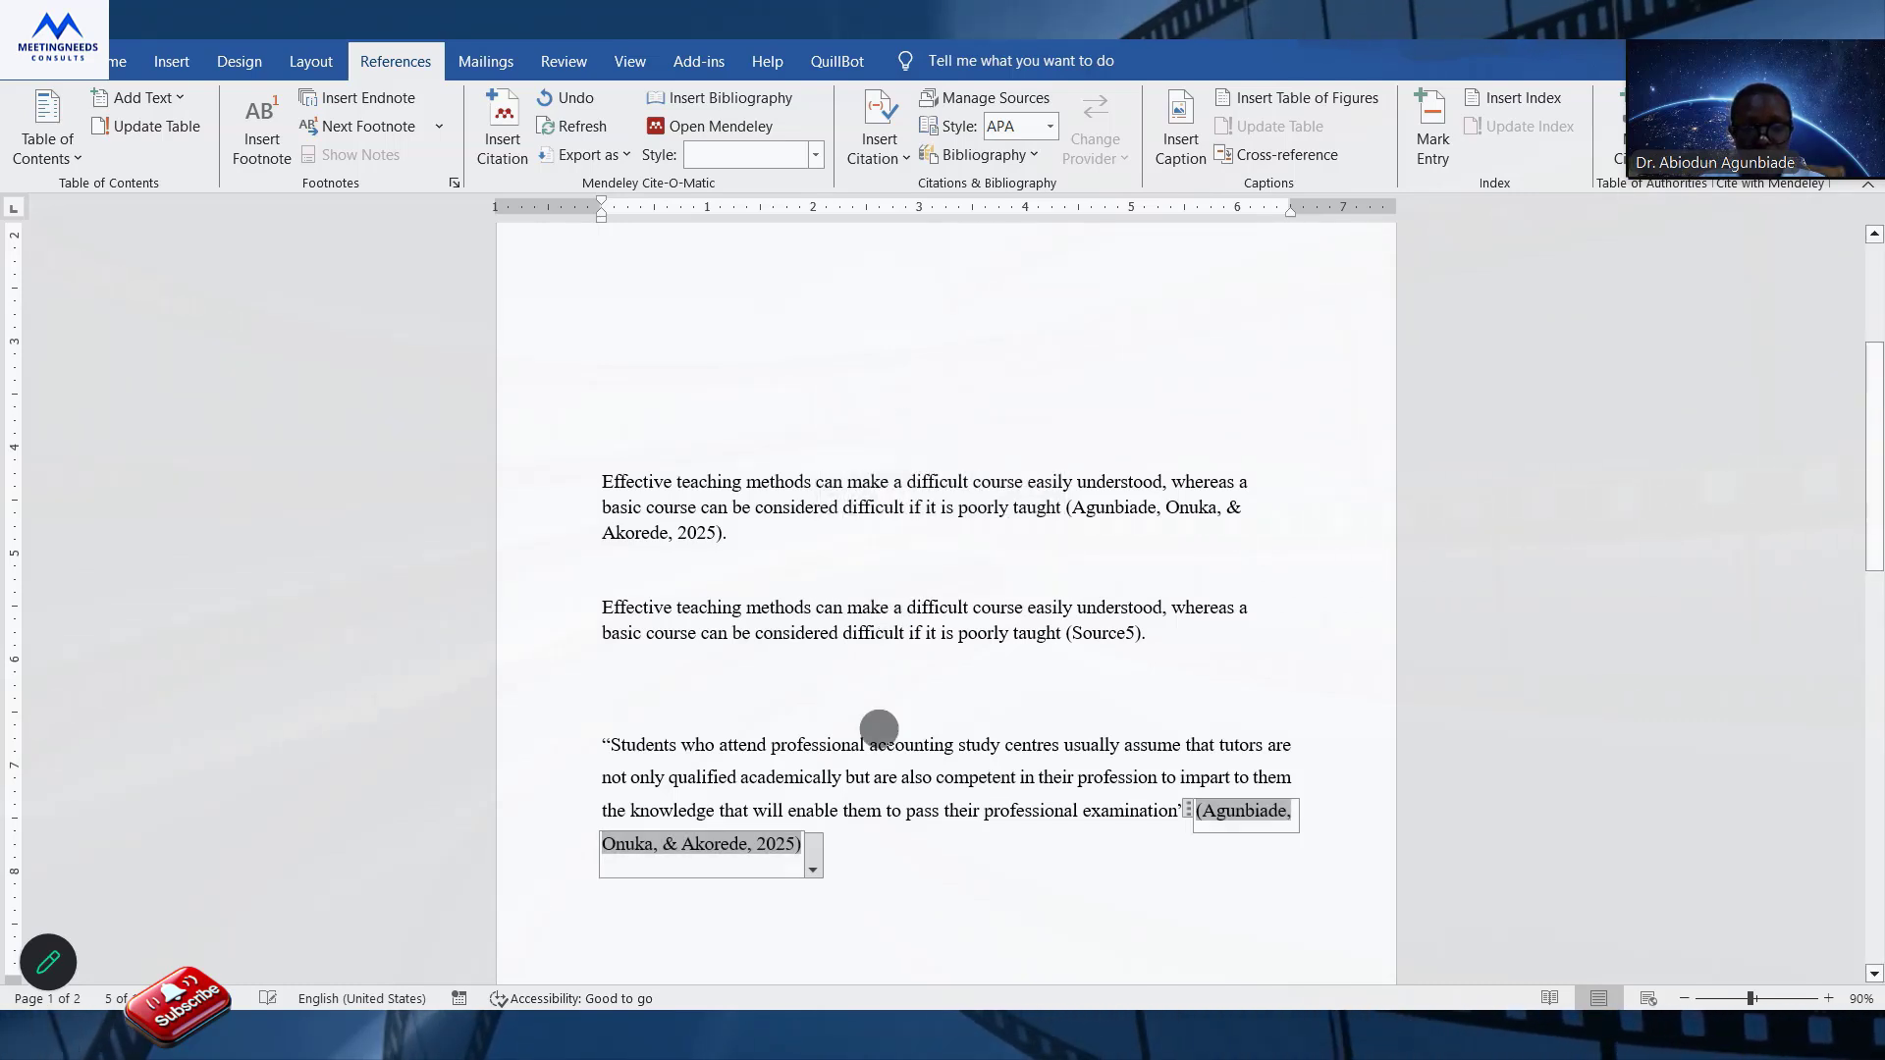
pyautogui.click(928, 846)
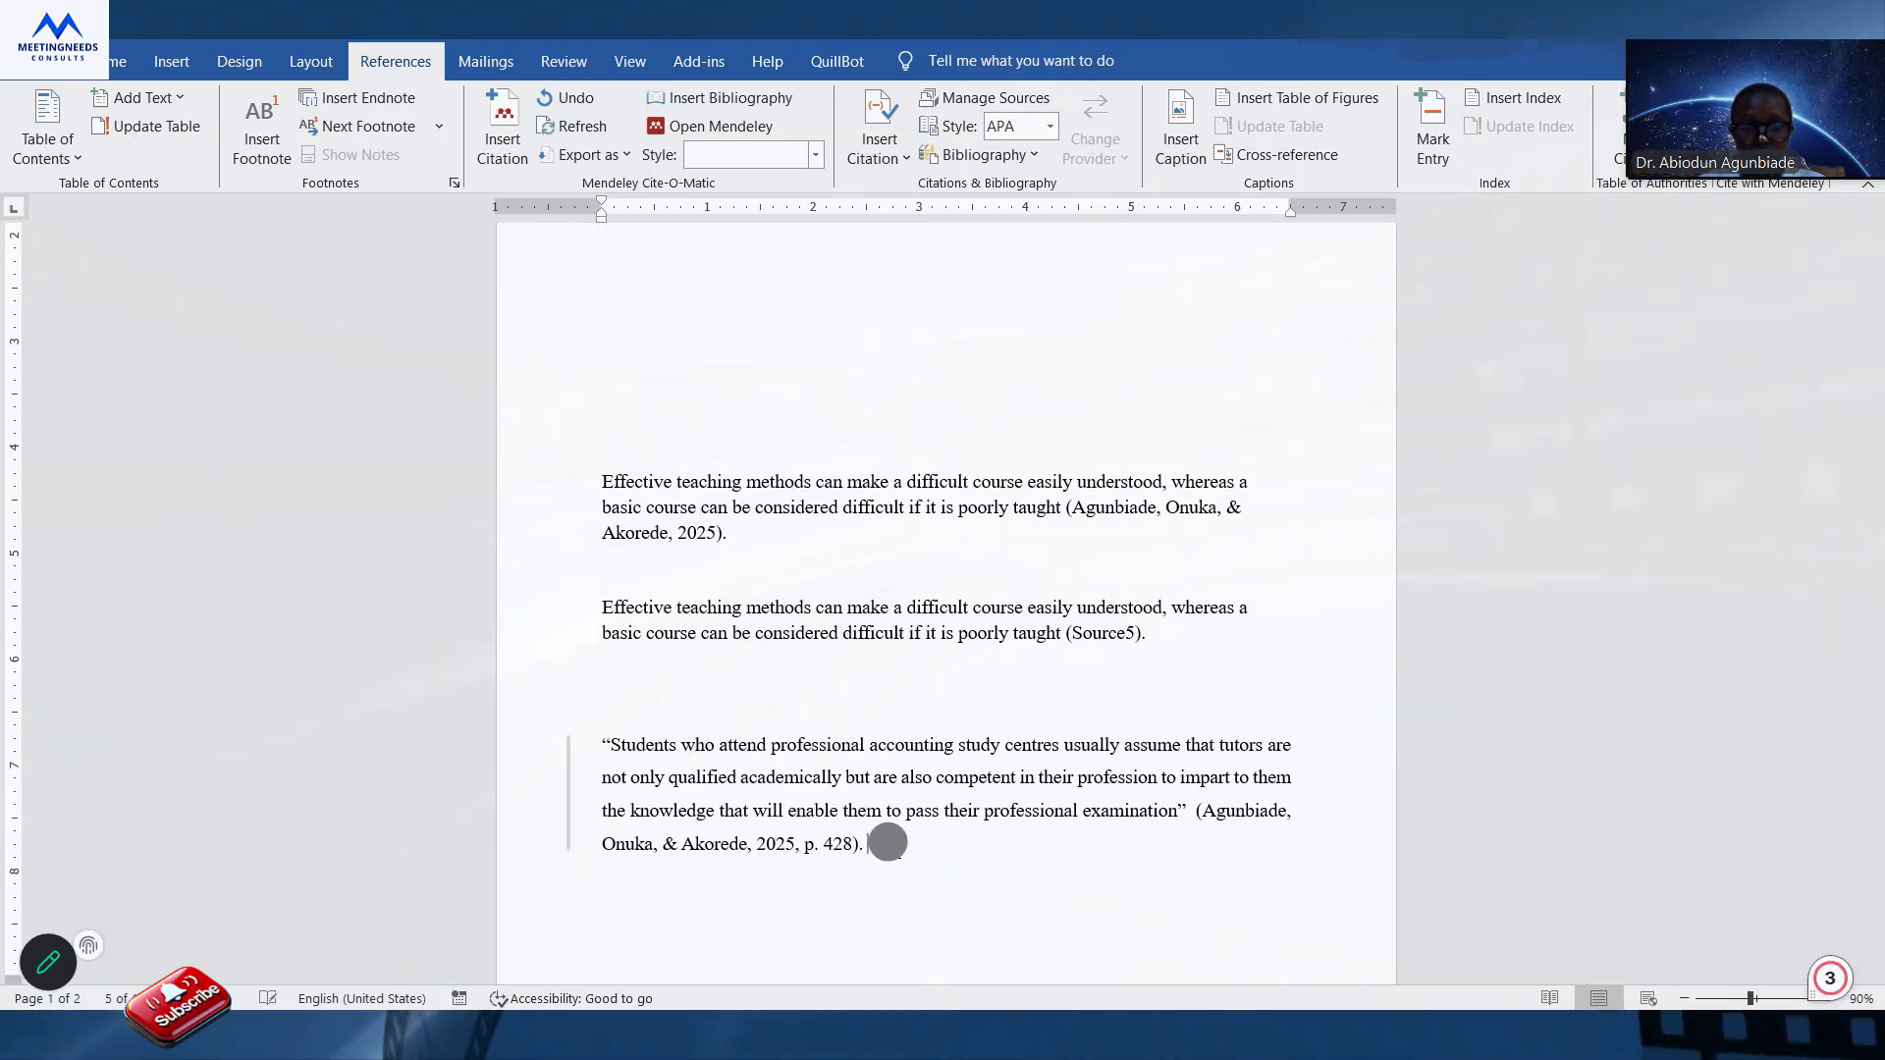
pyautogui.write('.')
pyautogui.press('Return')
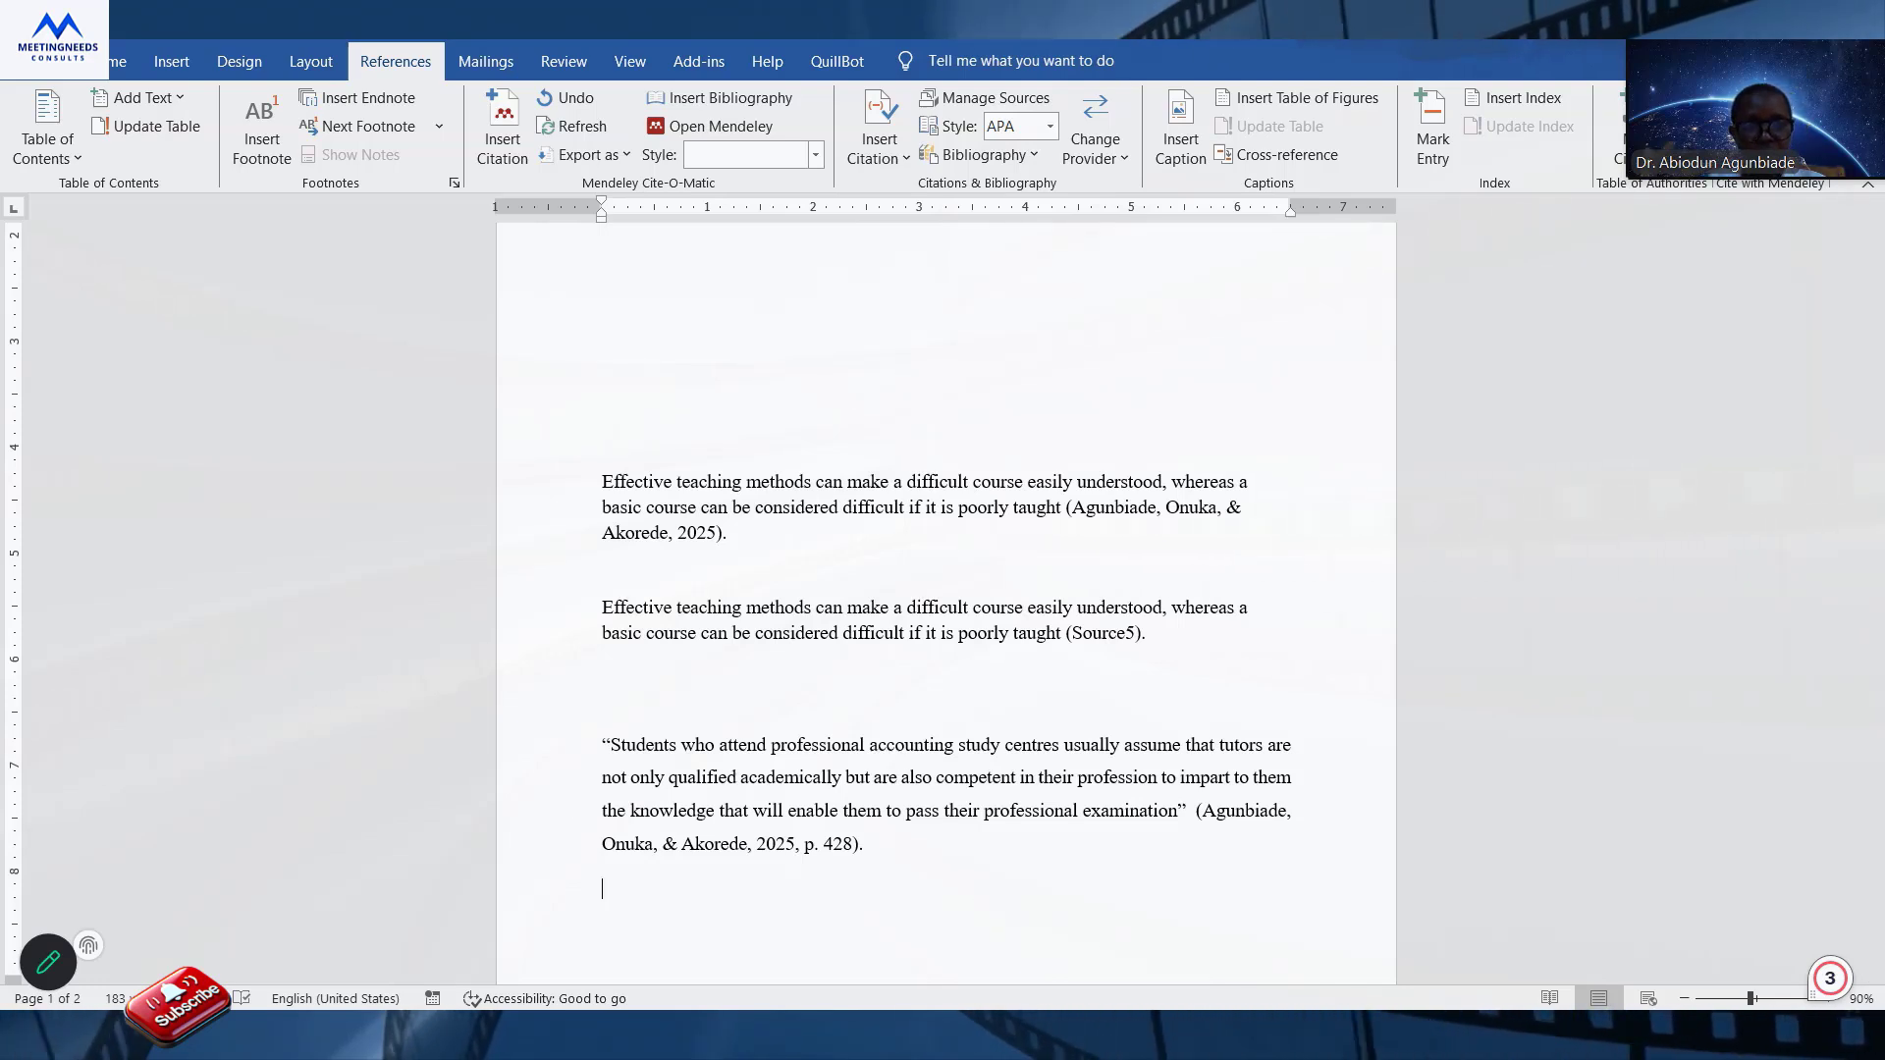
# Review the document's sources in the Source Manager, and insert the built-in References bibliography below the quotation.
pyautogui.click(981, 94)
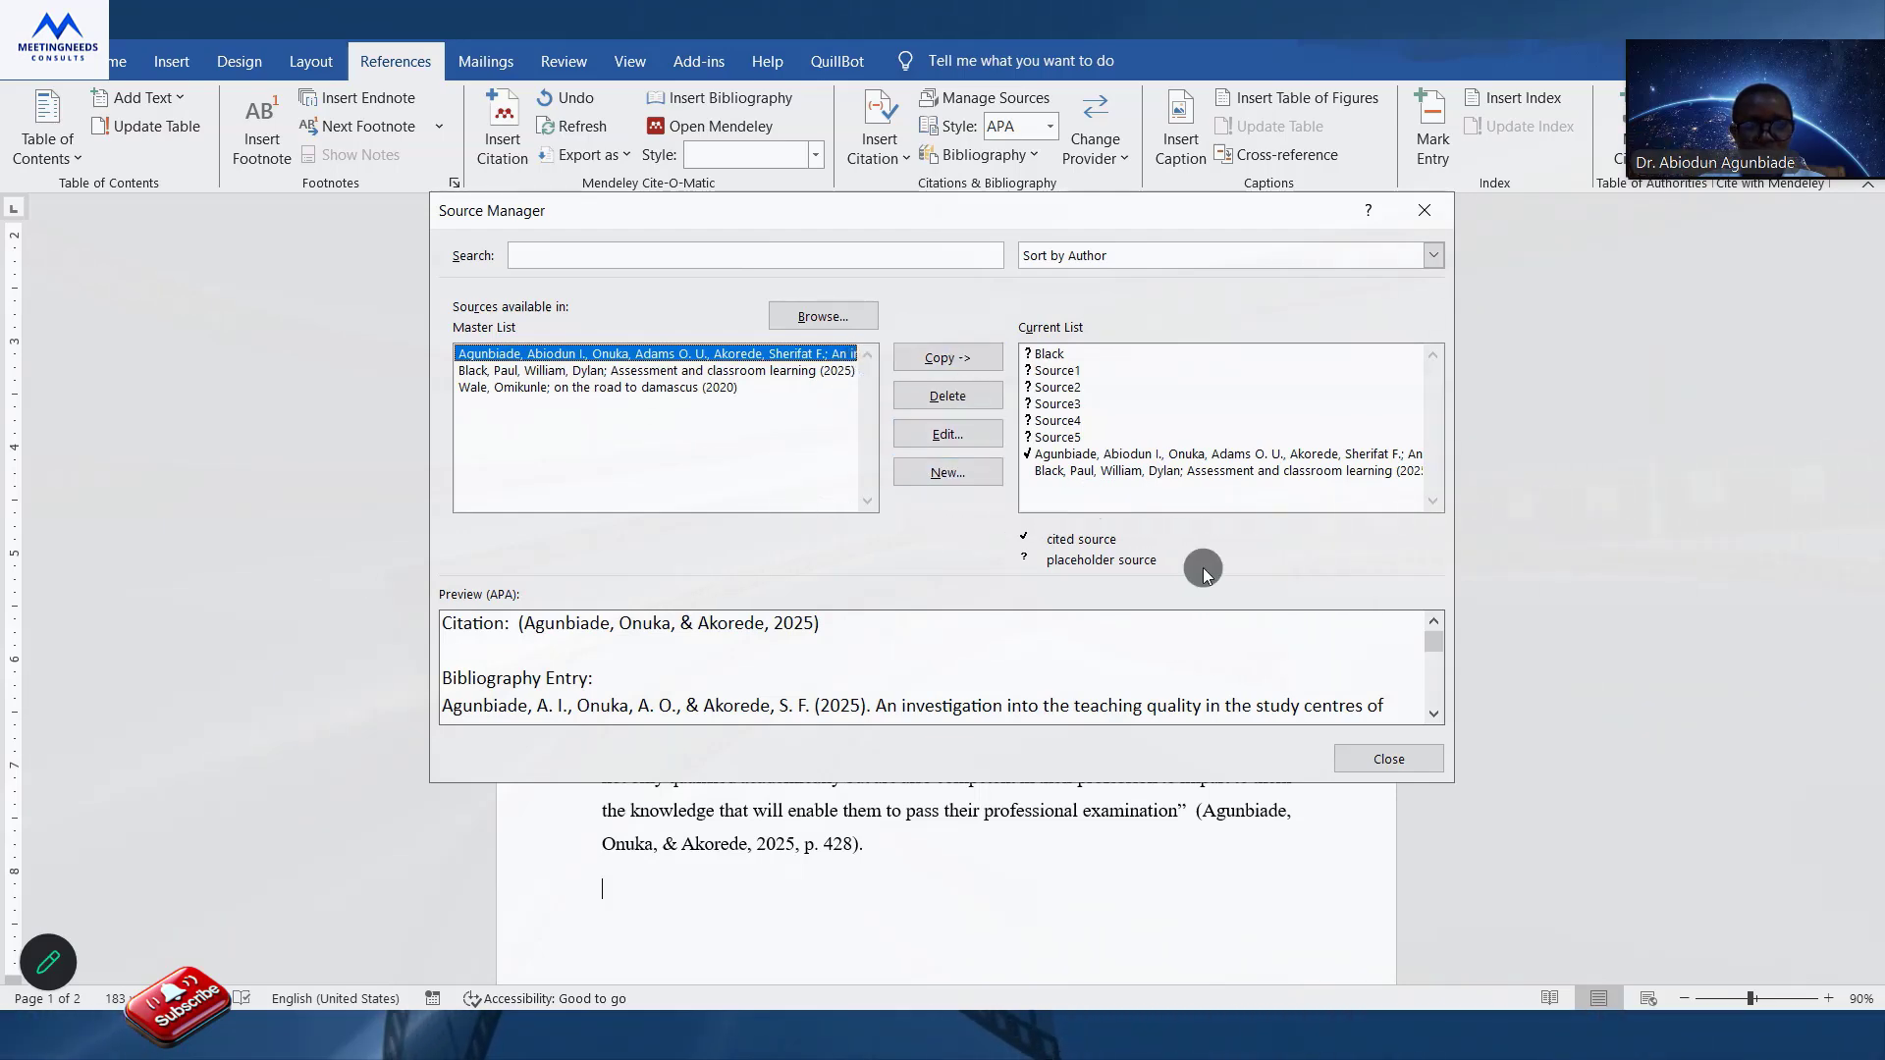
pyautogui.click(1389, 759)
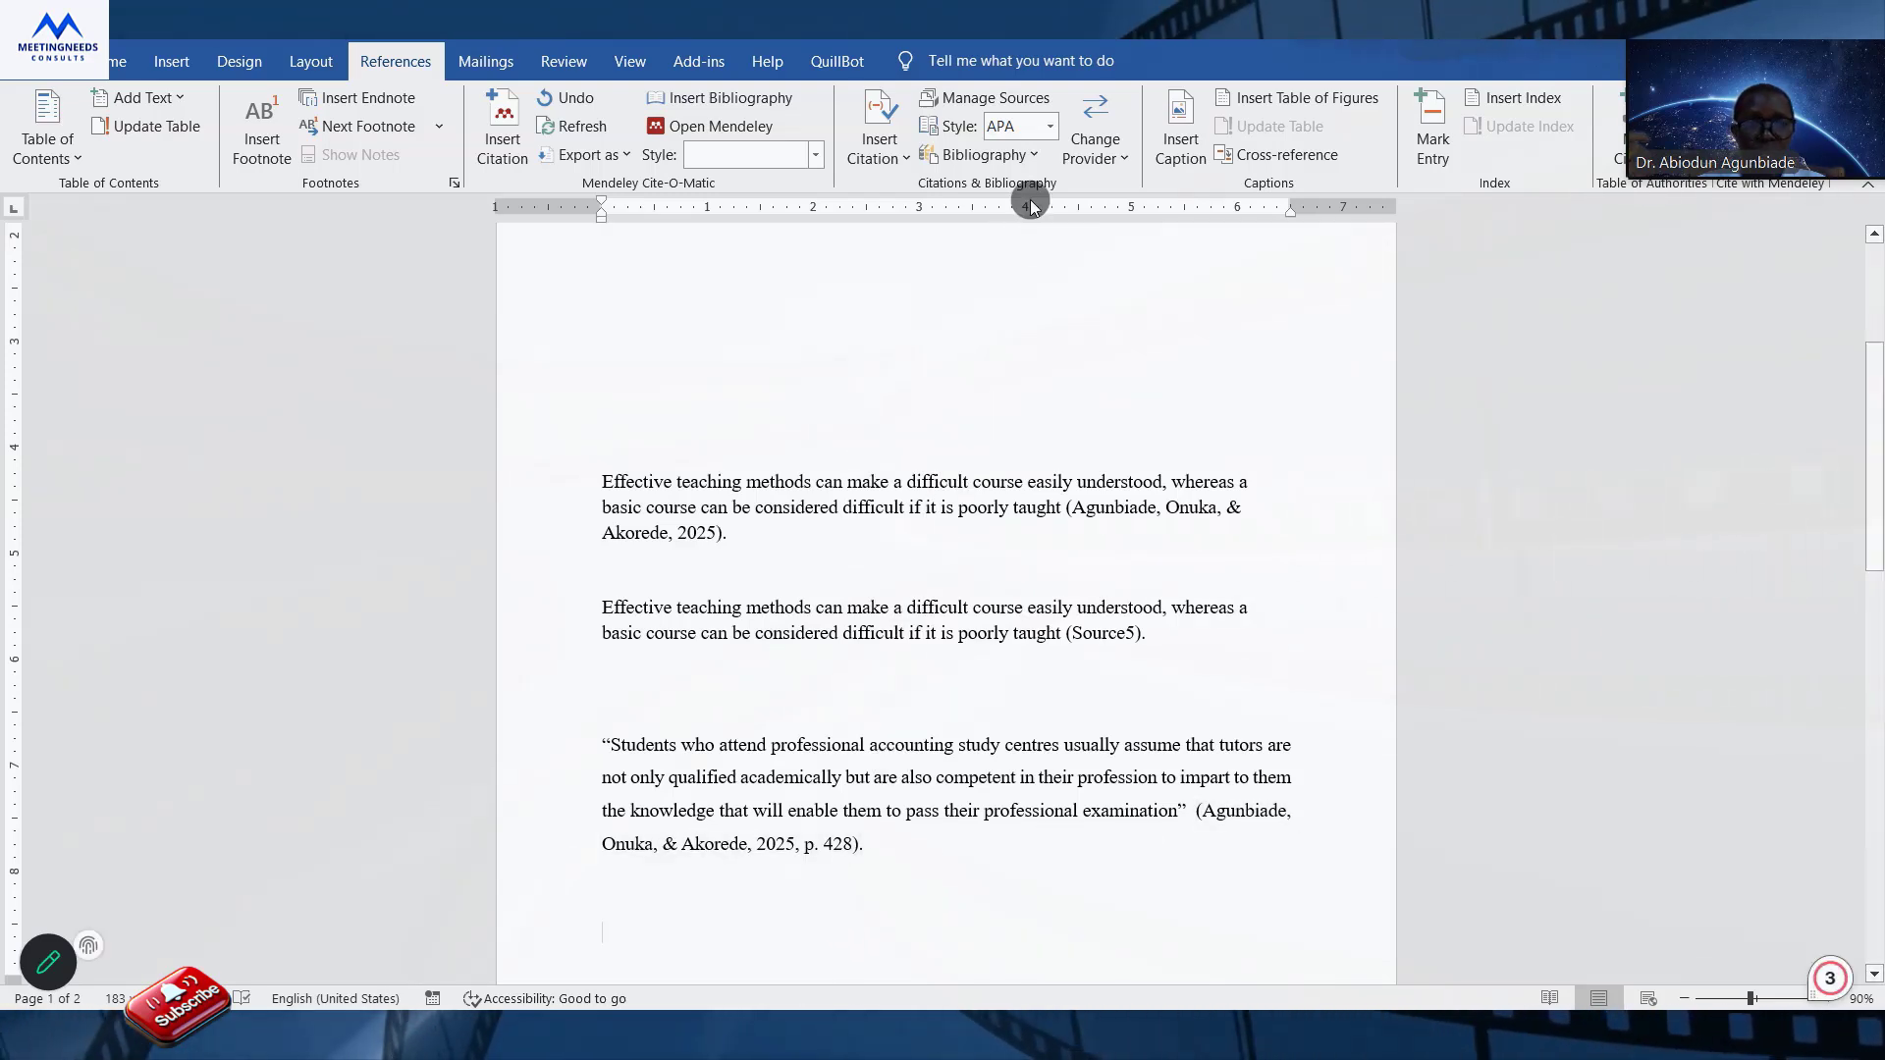
pyautogui.click(1035, 157)
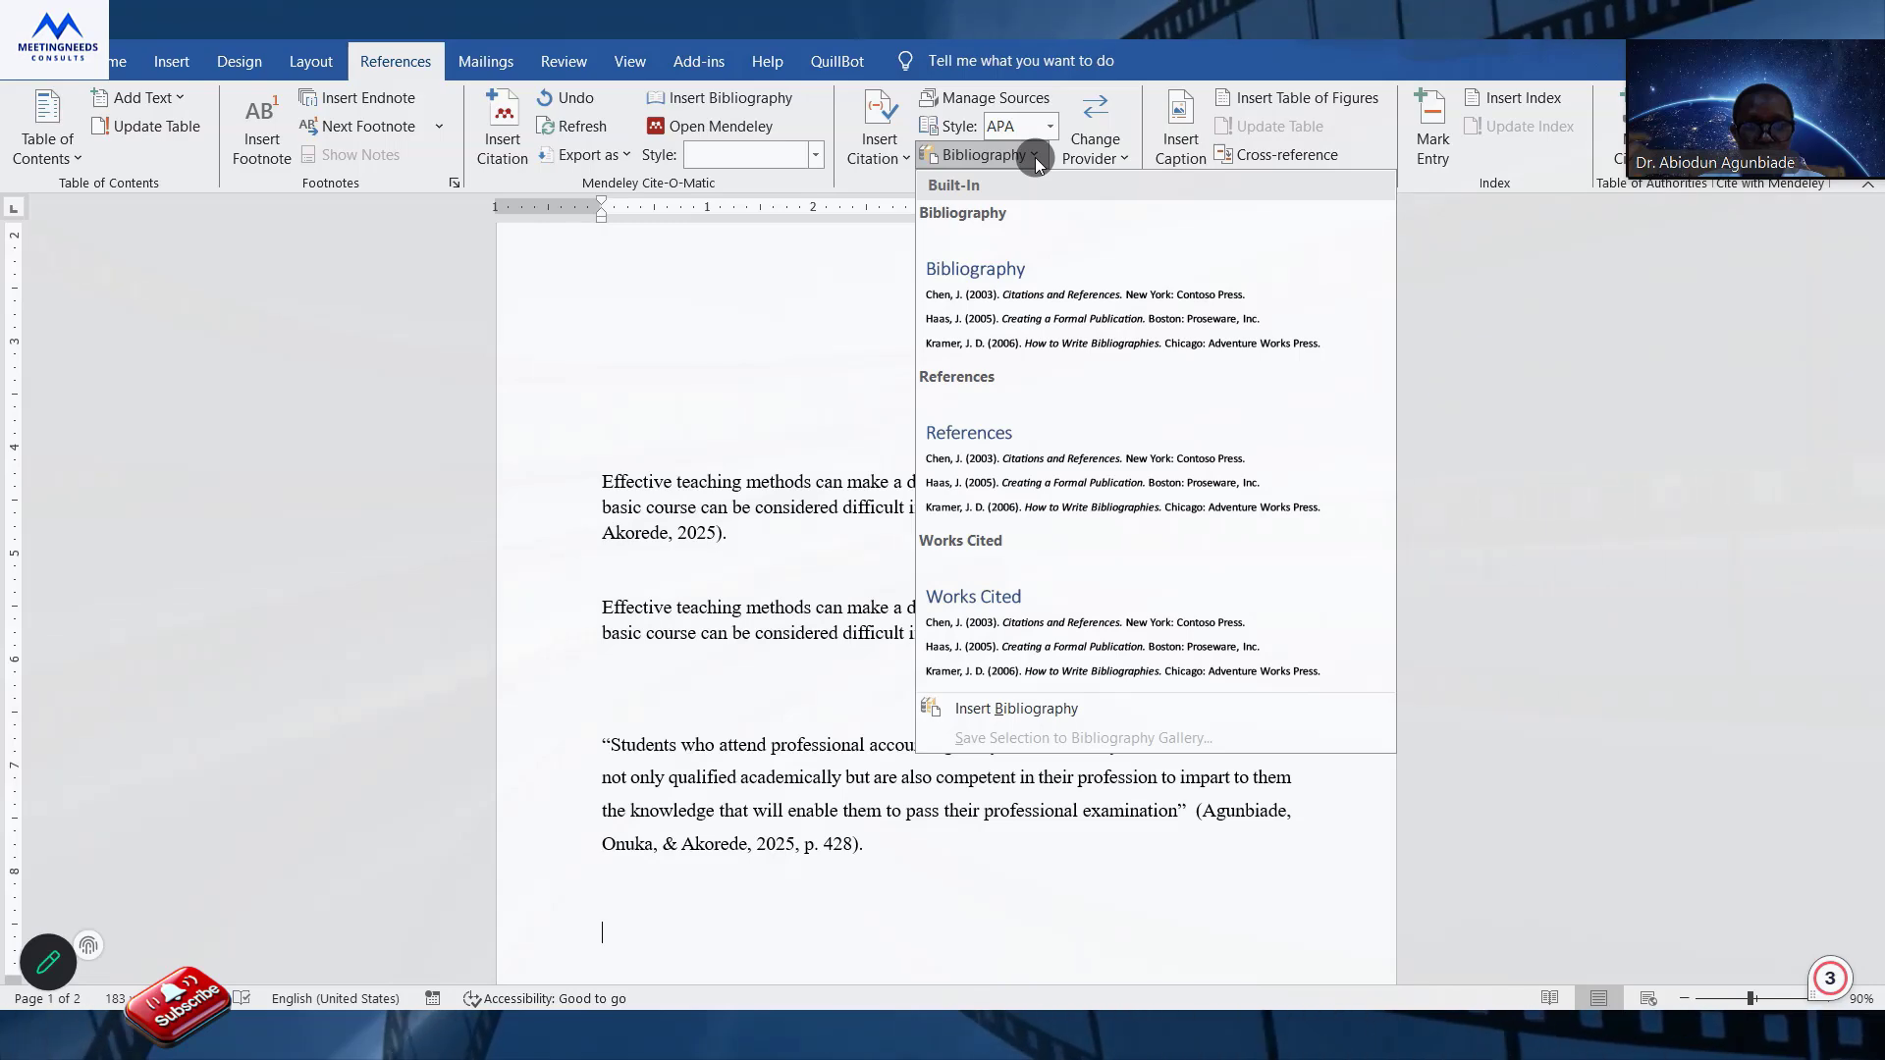
pyautogui.click(1059, 452)
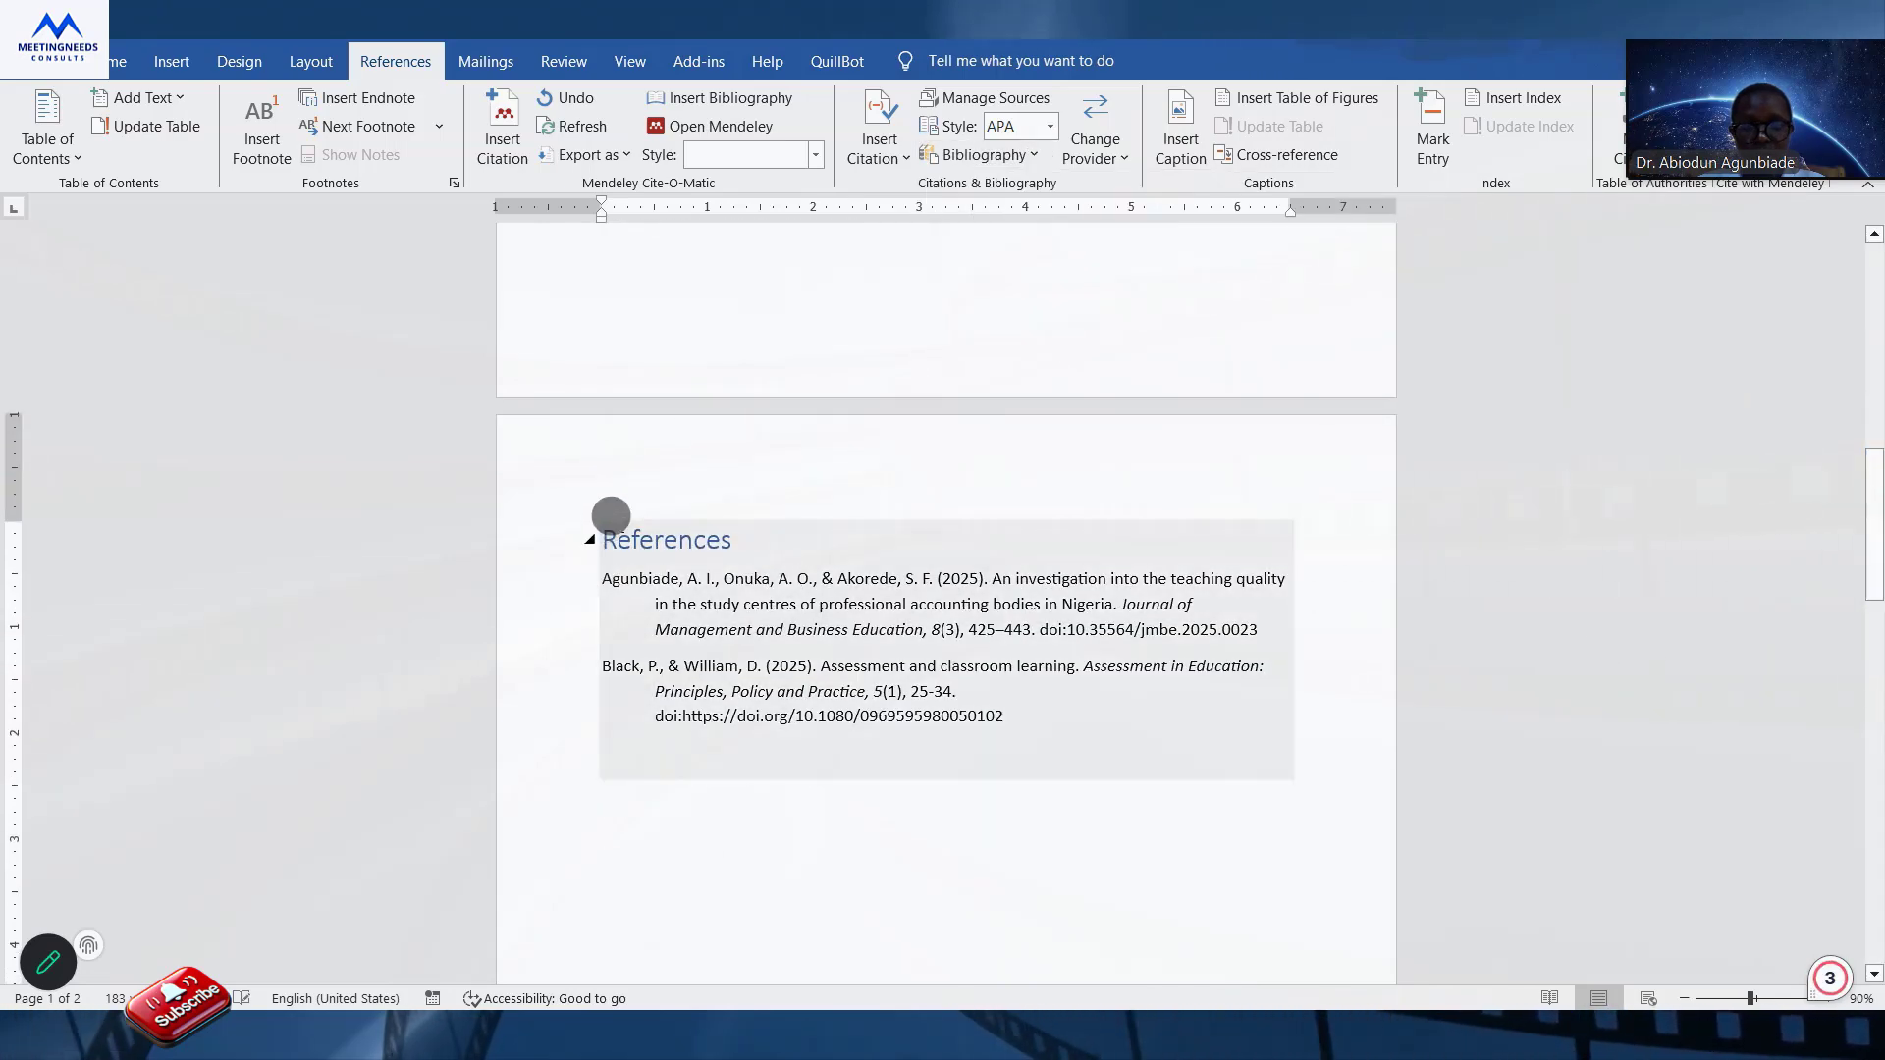